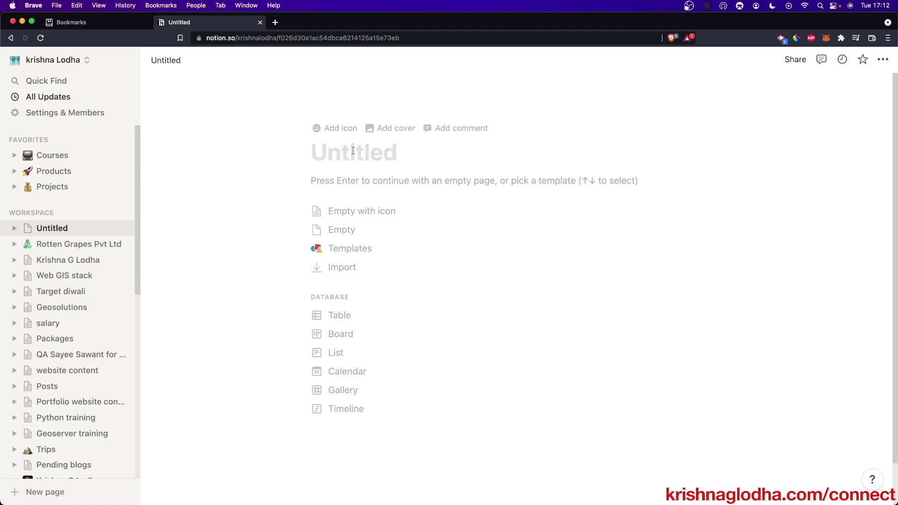
# - Apply the Roadmap template from the template gallery to the blank page
pyautogui.scroll(-10, 102, 213)
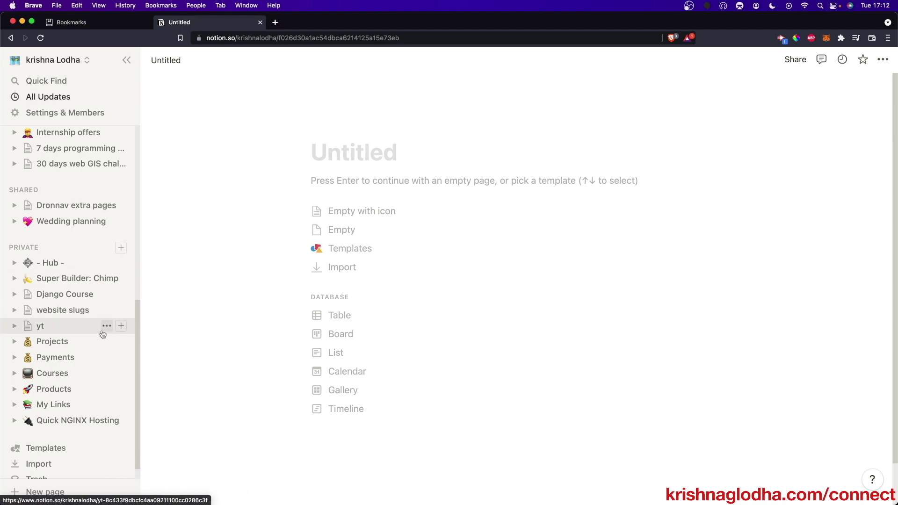
pyautogui.click(74, 447)
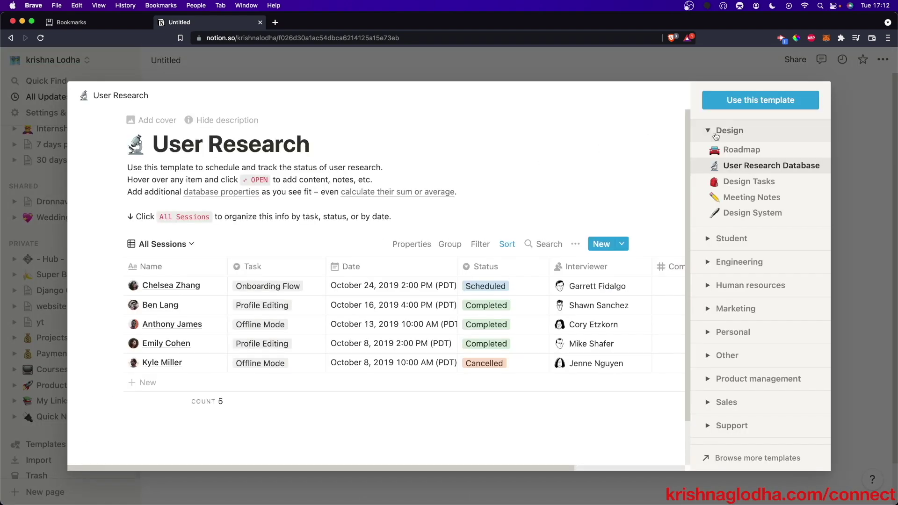
pyautogui.click(744, 149)
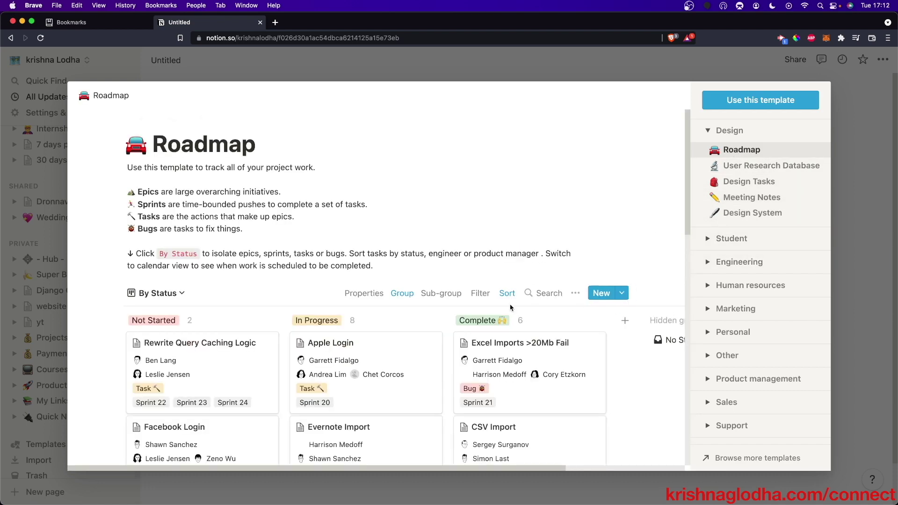
pyautogui.scroll(-5, 355, 243)
pyautogui.scroll(-6, 590, 287)
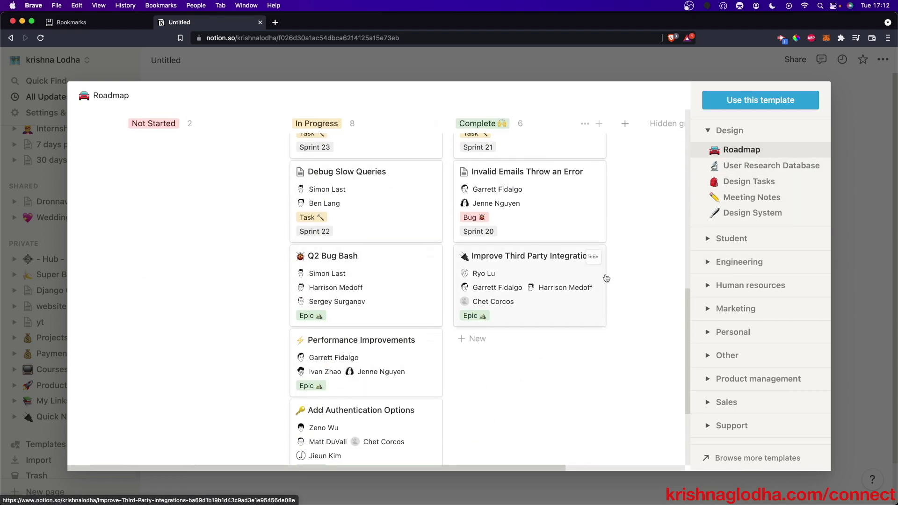
pyautogui.click(736, 308)
pyautogui.click(746, 343)
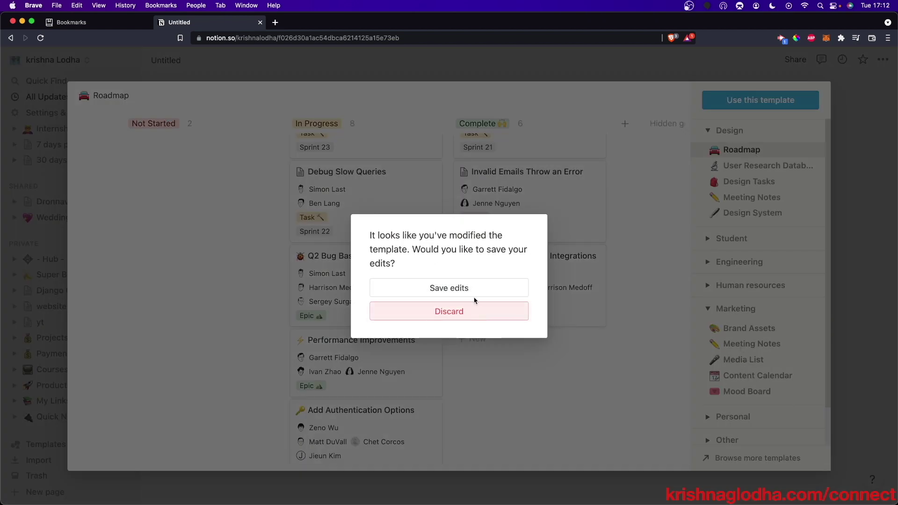
# - Keep the template changes, close the gallery, and open the new Roadmap board page
pyautogui.click(472, 293)
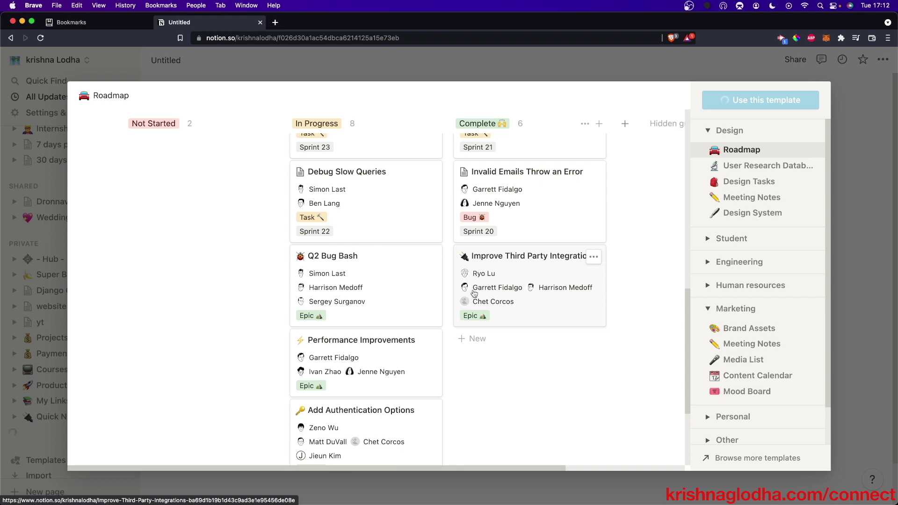
pyautogui.click(871, 163)
pyautogui.click(462, 309)
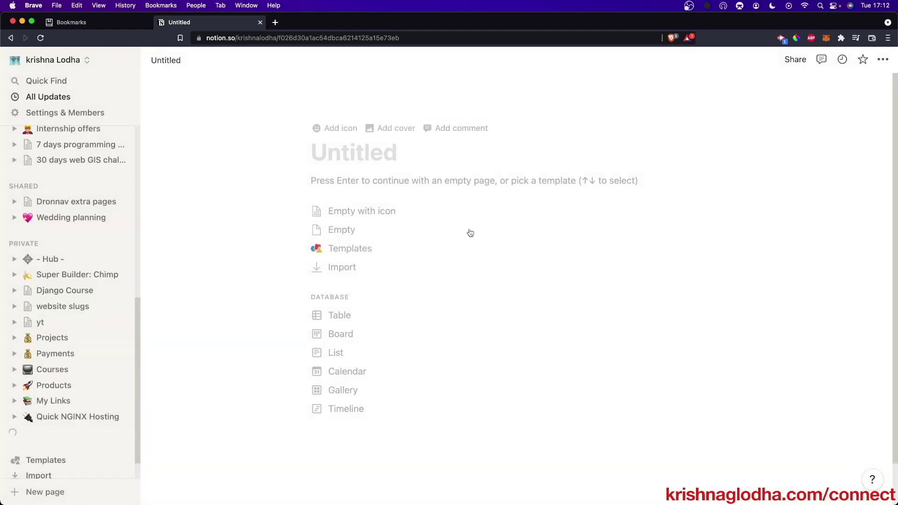
pyautogui.click(108, 211)
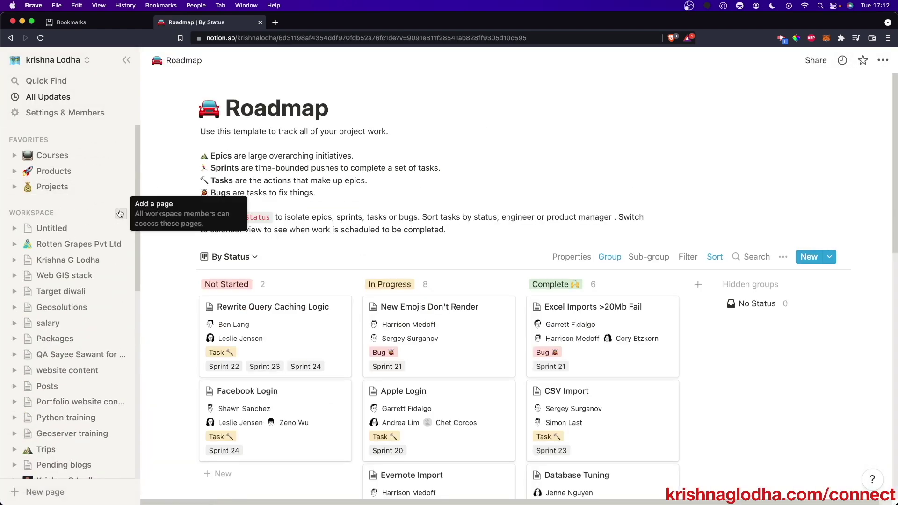
# - Add a new page under Workspace in the sidebar titled 'Testing notion'
pyautogui.click(120, 213)
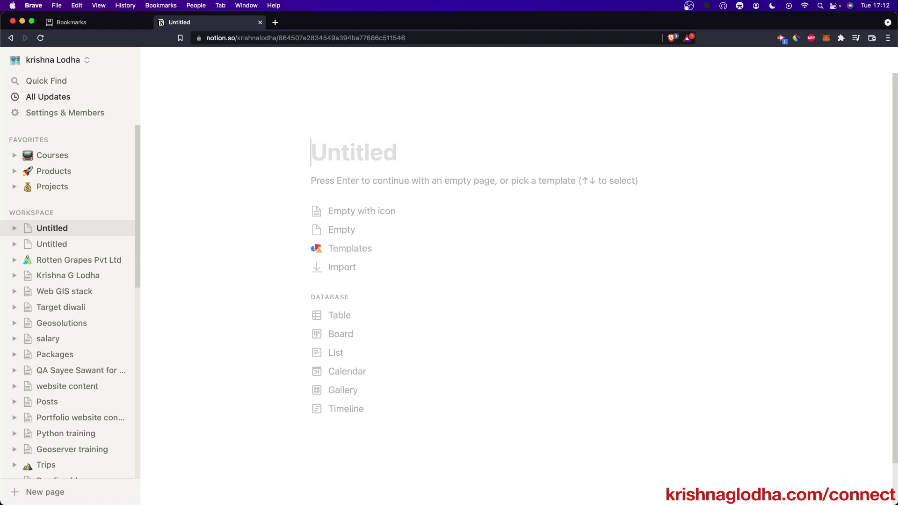
pyautogui.write('Testing n')
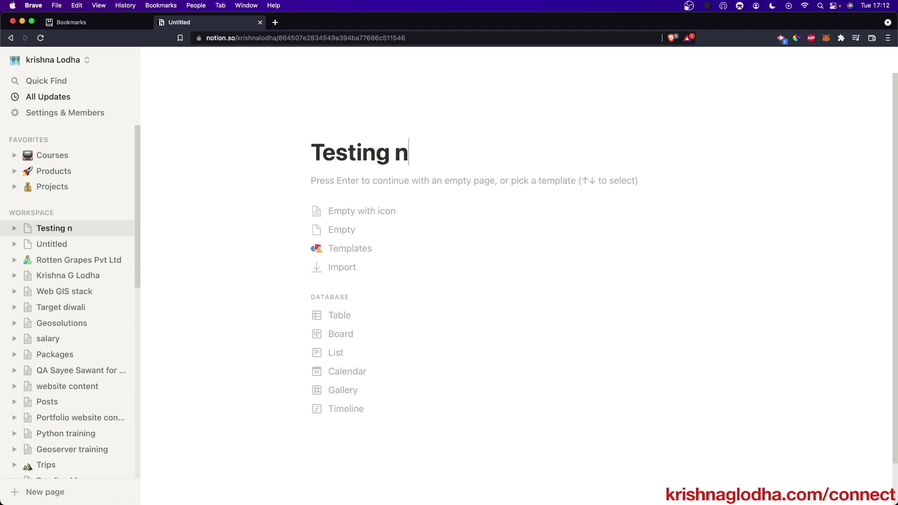
pyautogui.write('otion')
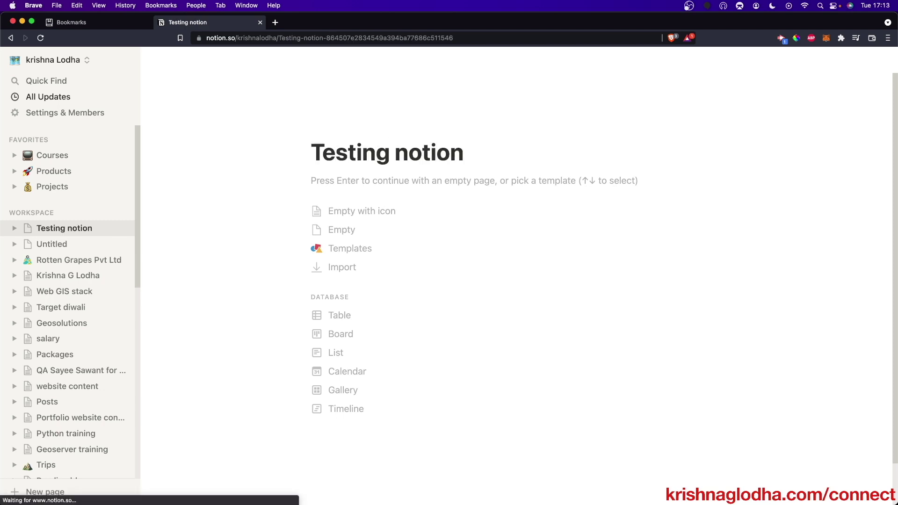
# - Upload the avatar png from Downloads as the page icon, then add a cover
pyautogui.click(341, 128)
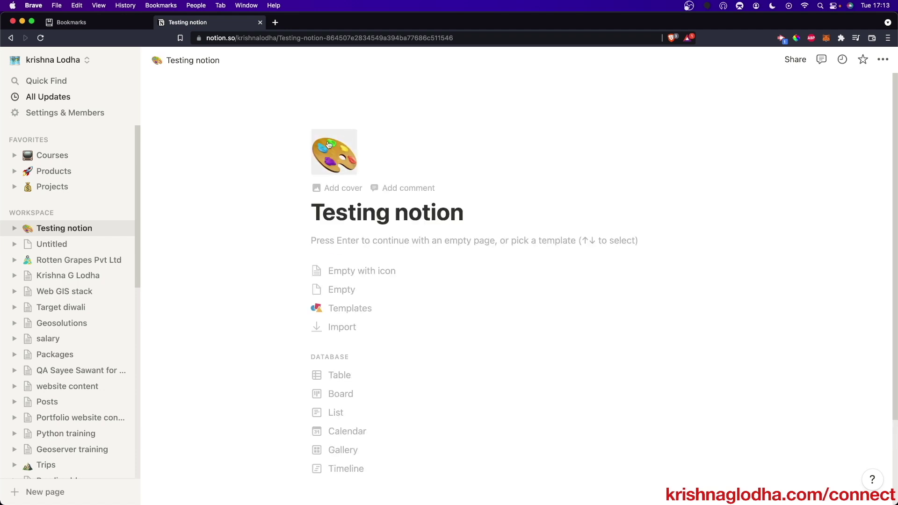
pyautogui.click(341, 163)
pyautogui.scroll(-3, 248, 328)
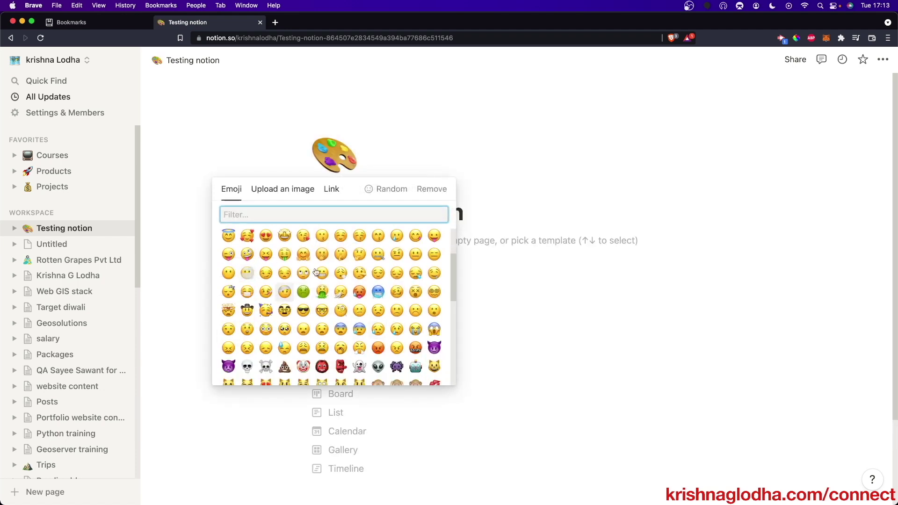
pyautogui.click(282, 189)
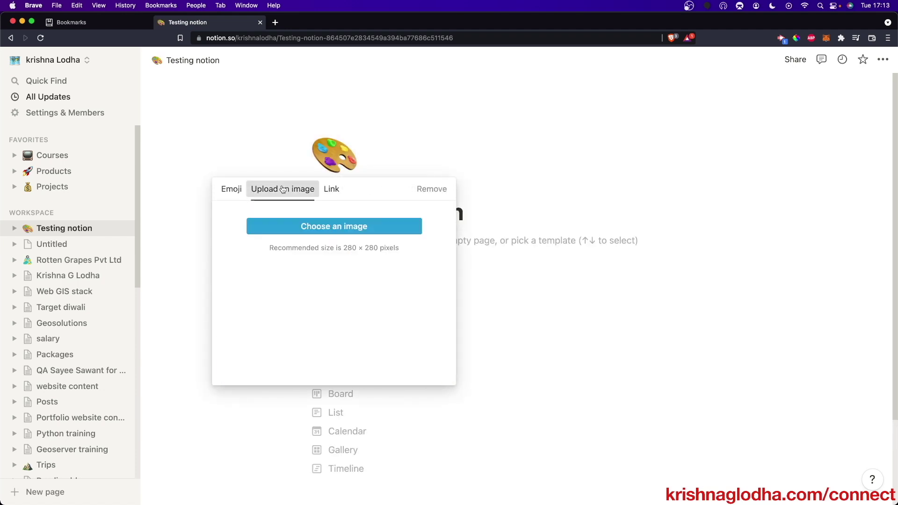
pyautogui.click(342, 227)
pyautogui.scroll(-3, 396, 326)
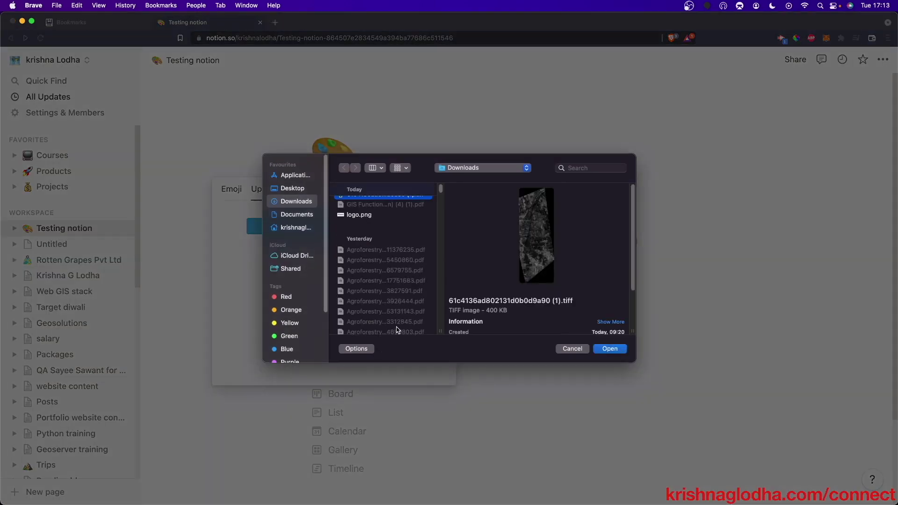
pyautogui.scroll(-5, 396, 326)
pyautogui.click(364, 291)
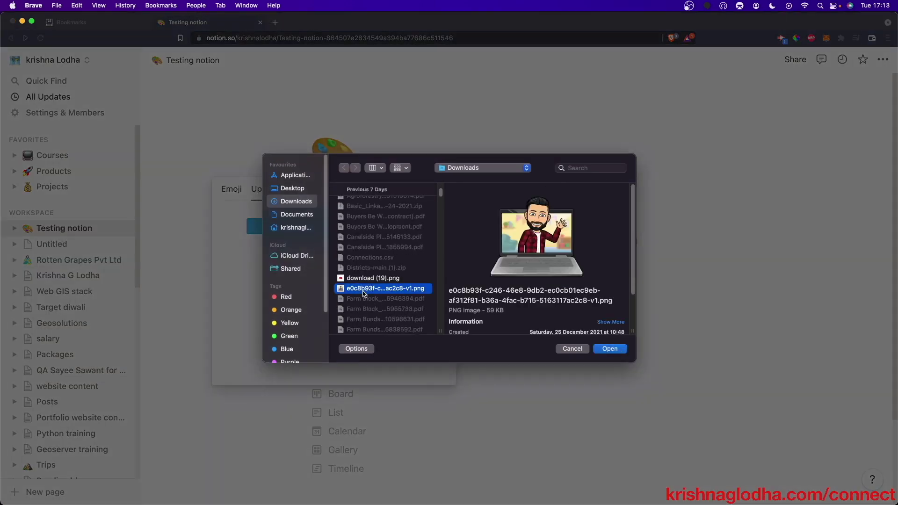
pyautogui.click(610, 348)
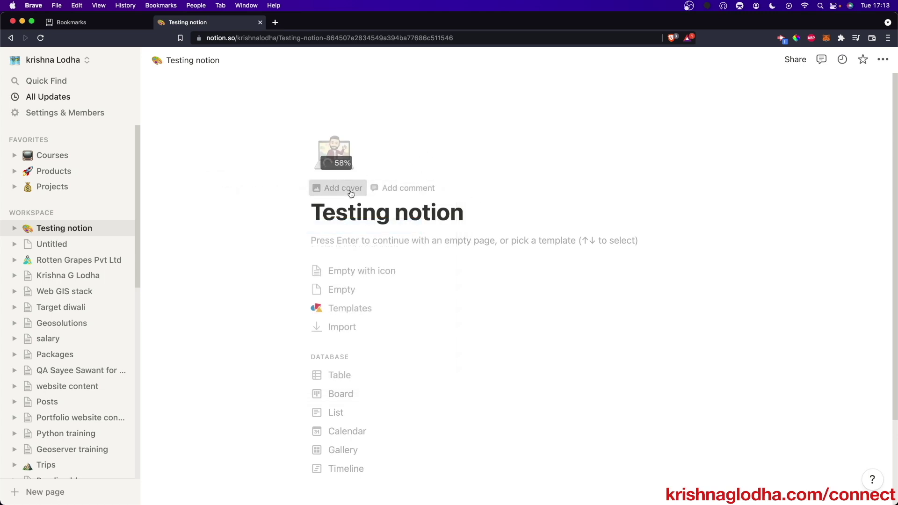
pyautogui.click(344, 188)
pyautogui.moveTo(568, 175)
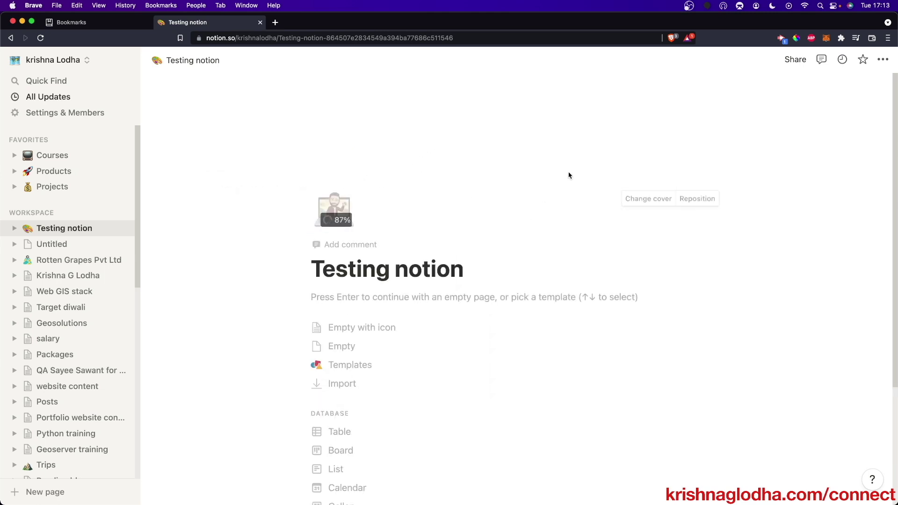
# - Change the cover to the Unsplash white robot photo and start an empty page body
pyautogui.click(652, 199)
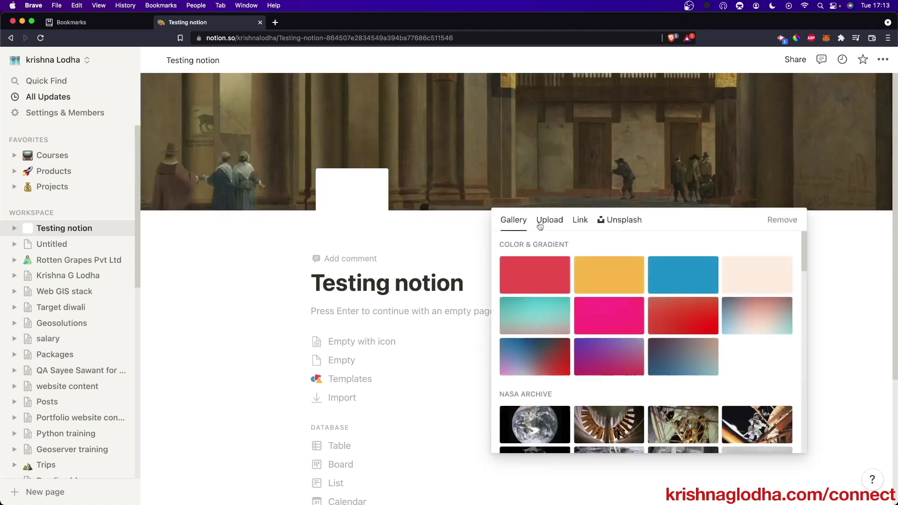
pyautogui.scroll(-5, 585, 337)
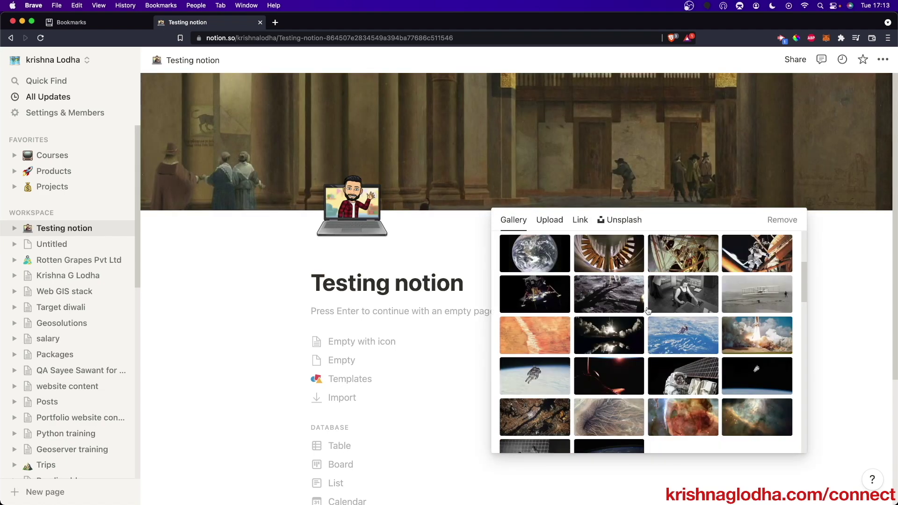
pyautogui.click(620, 220)
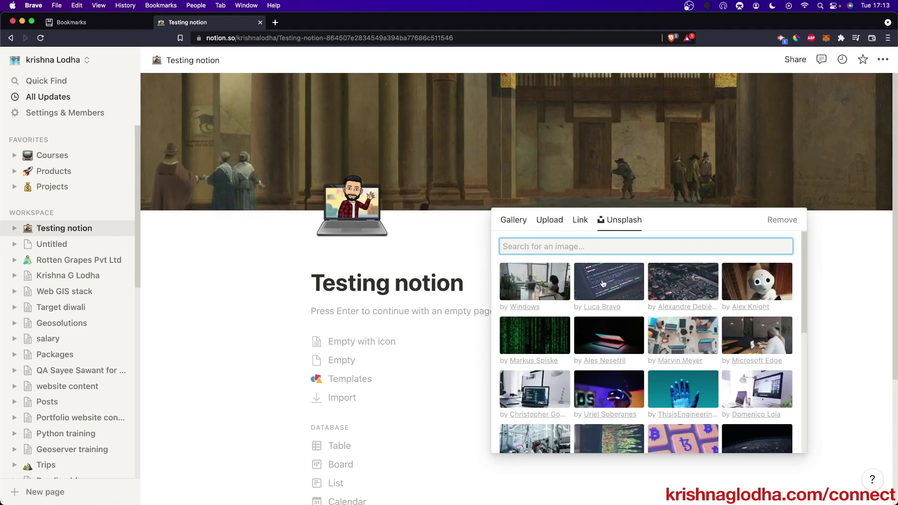
pyautogui.click(744, 279)
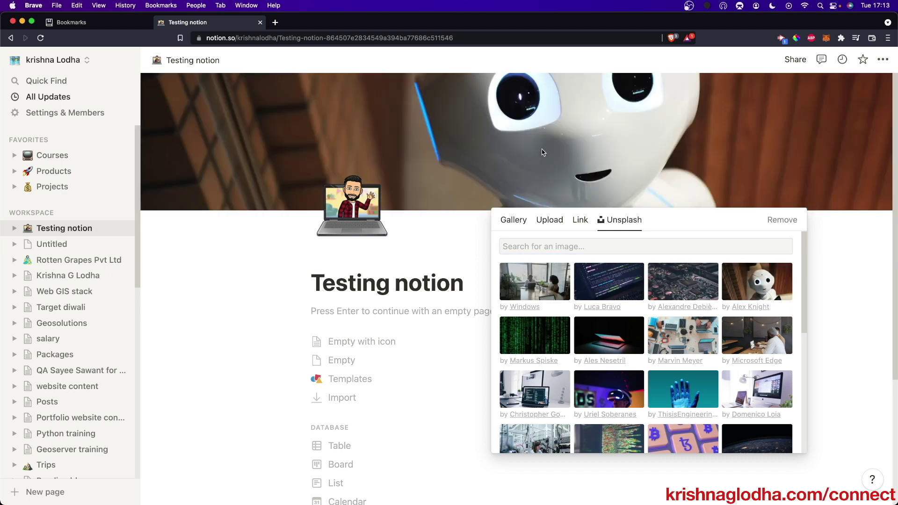
pyautogui.click(826, 246)
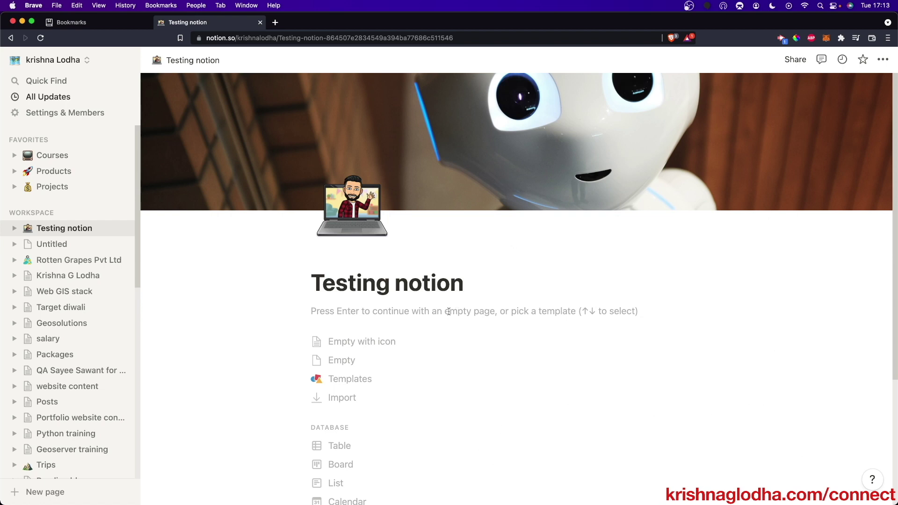
pyautogui.press('Return')
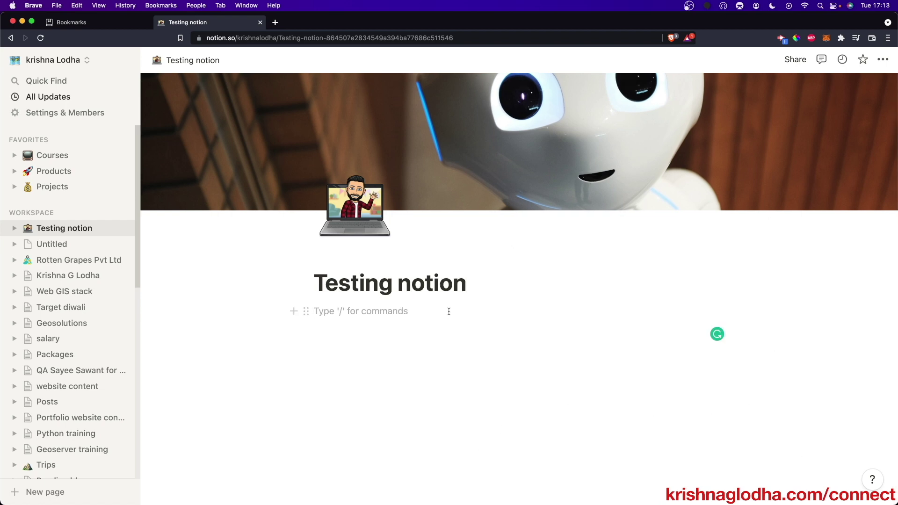
# - Add an 'About' sub-page to the Testing notion page
pyautogui.write('/page')
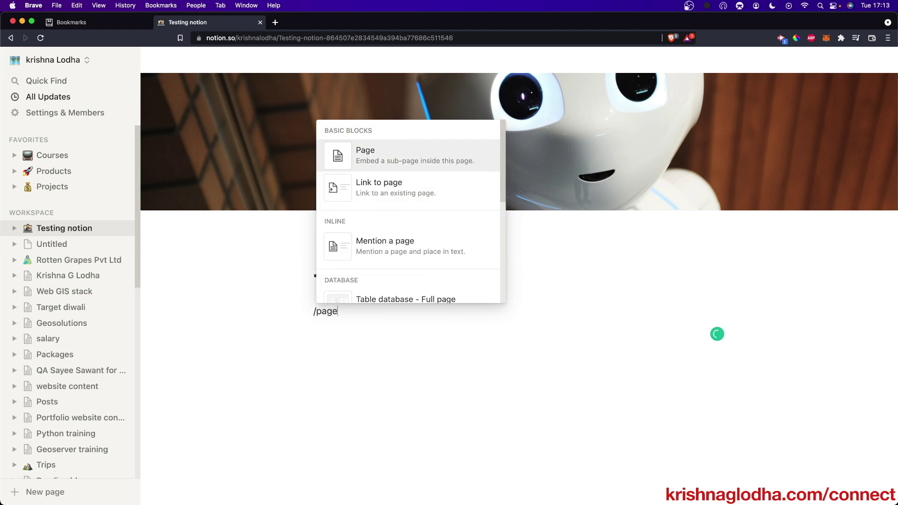
pyautogui.press('Return')
pyautogui.write('About')
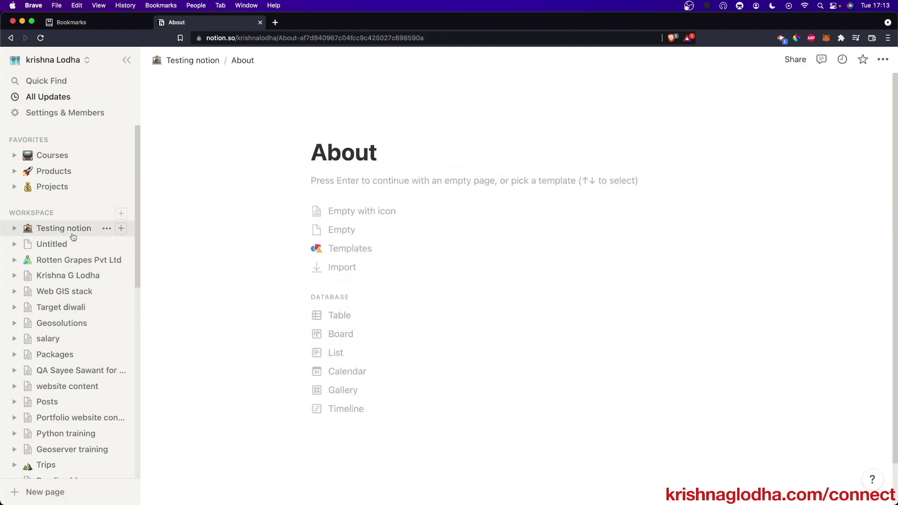
pyautogui.click(72, 232)
# - Add a second sub-page named 'COntact' and start it as an empty page
pyautogui.click(360, 329)
pyautogui.write('/page')
pyautogui.press('Return')
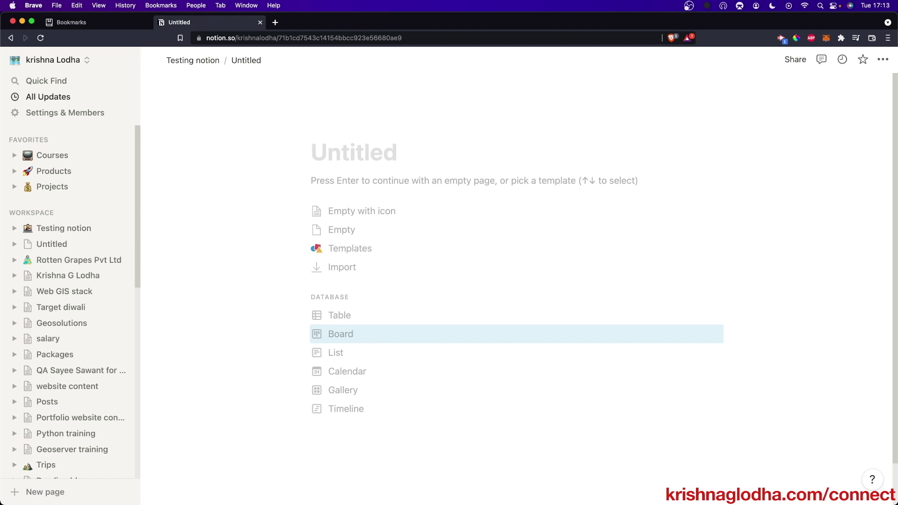
pyautogui.write('COntact')
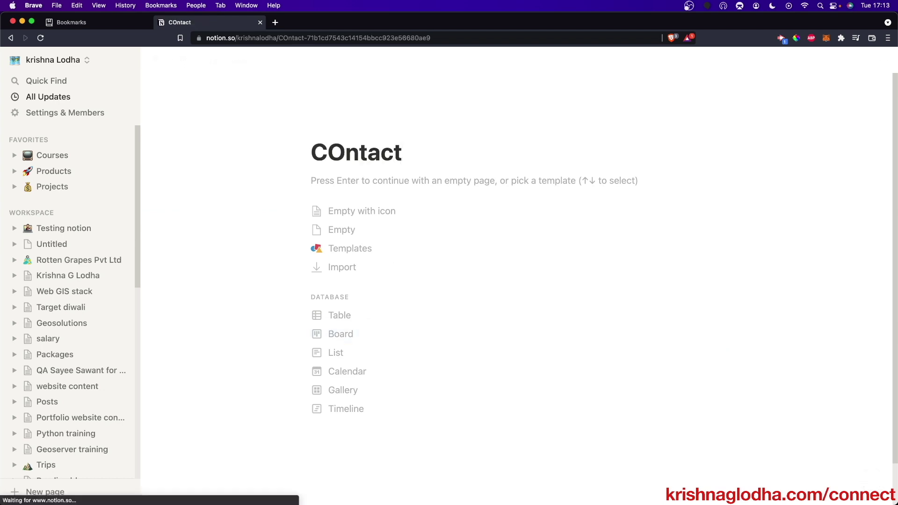
pyautogui.press('Return')
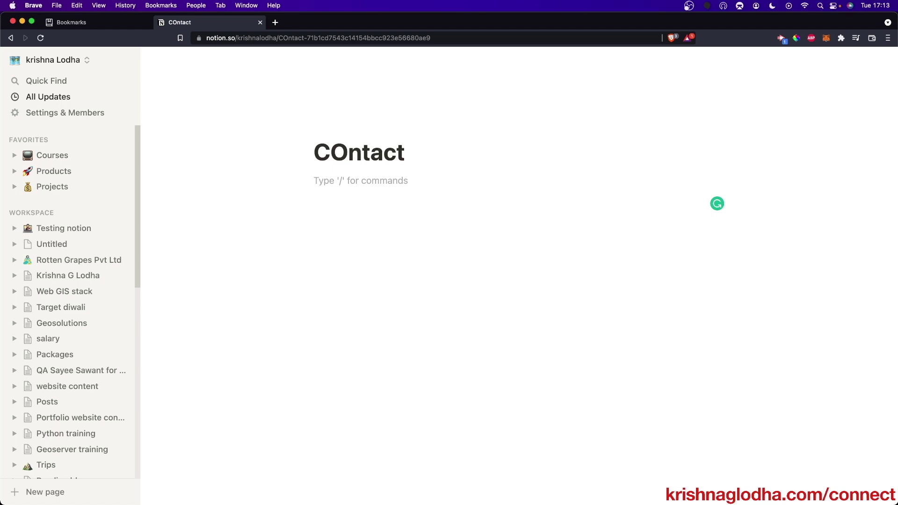
# - In COntact, write the line 'Write mail at' followed by the contact e-mail address
pyautogui.press('Return')
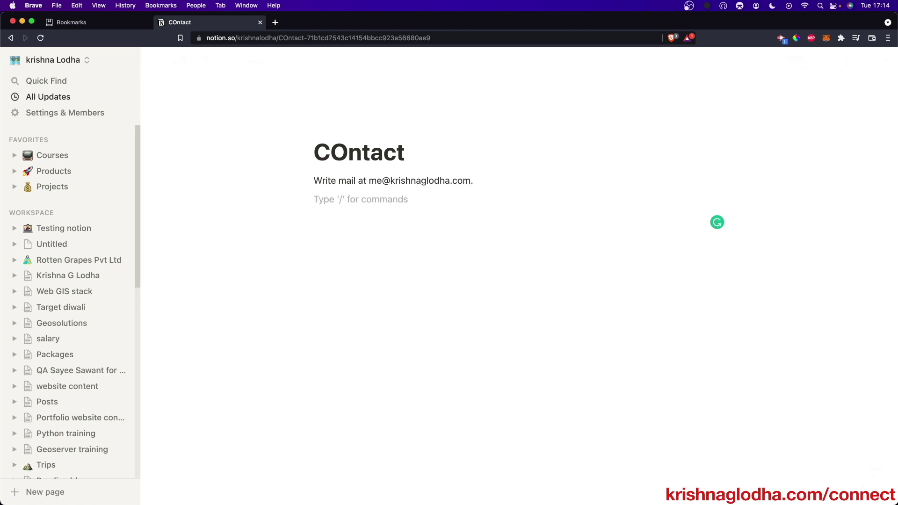
pyautogui.write('/')
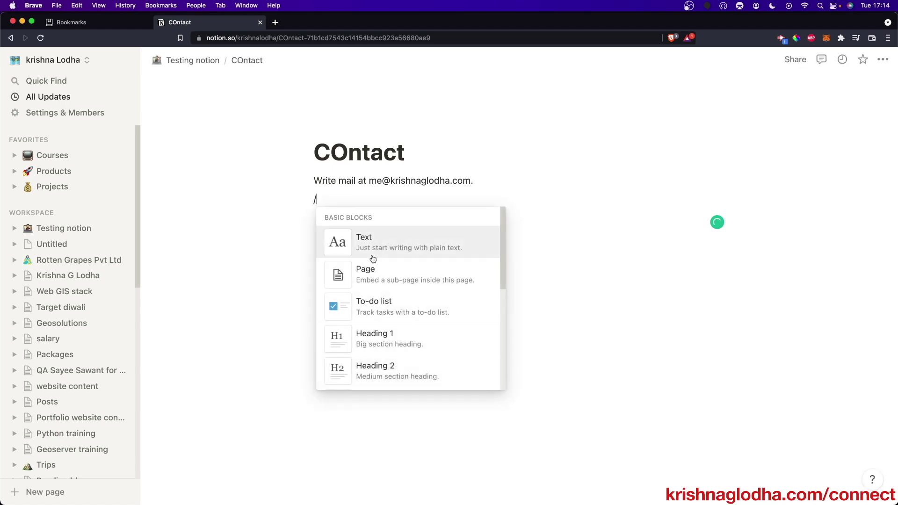
pyautogui.scroll(-3, 381, 304)
pyautogui.scroll(3, 384, 304)
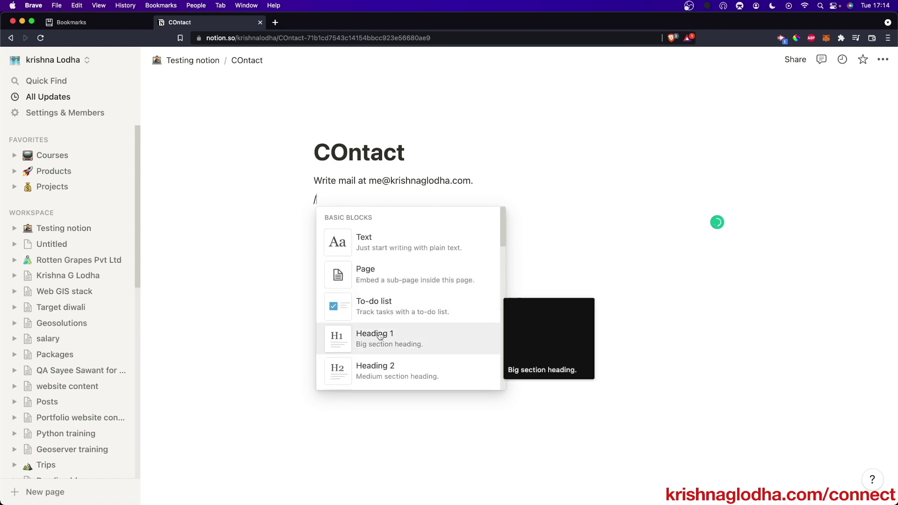
pyautogui.scroll(-1, 379, 337)
# - Add to-do items hi, hello and hey below the e-mail line
pyautogui.click(383, 287)
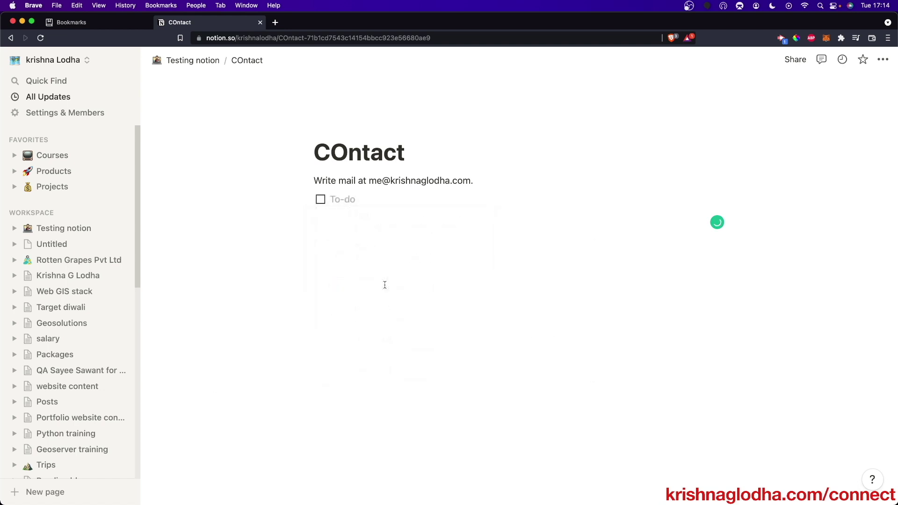
pyautogui.write('hi')
pyautogui.press('Return')
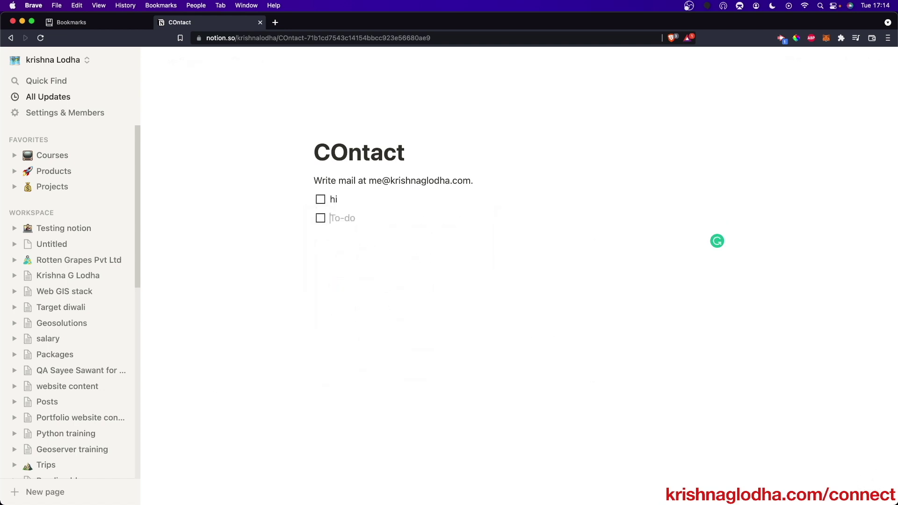
pyautogui.write('hey')
pyautogui.press('BackSpace')
pyautogui.press('BackSpace')
pyautogui.press('BackSpace')
pyautogui.write('o')
pyautogui.press('Return')
pyautogui.write('he')
# - Drag the COntact link beside About into two columns and adjust the column divider
pyautogui.click(191, 60)
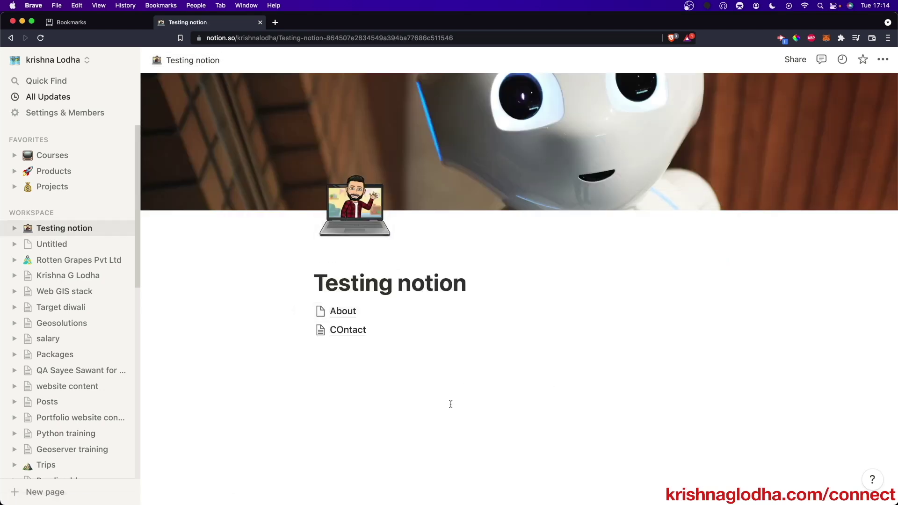
pyautogui.click(446, 395)
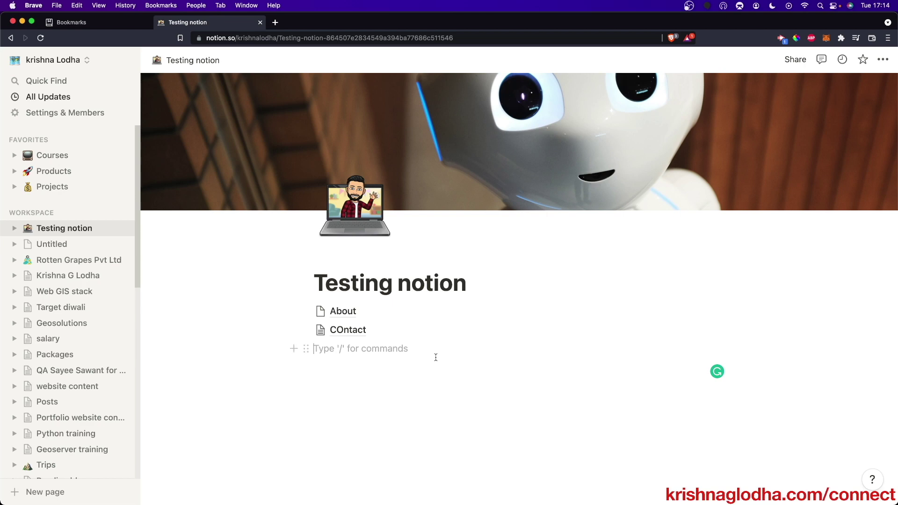
pyautogui.press('Return')
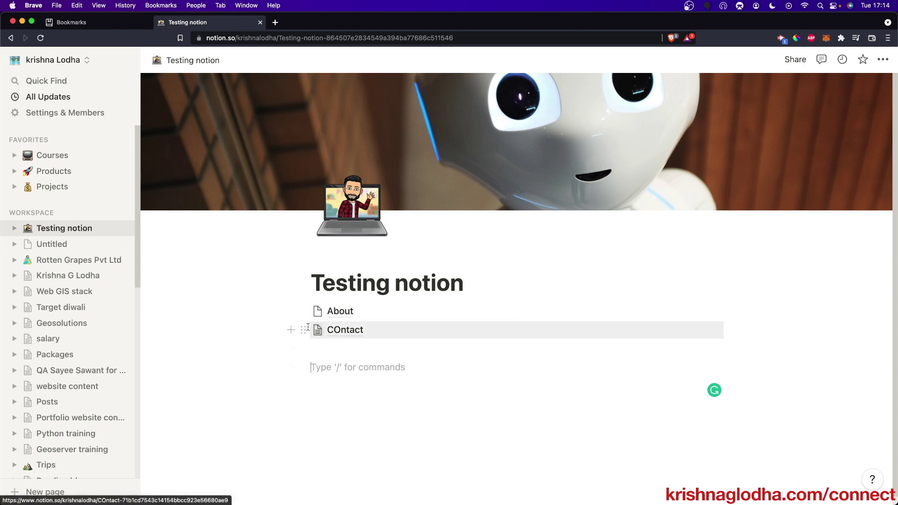
pyautogui.moveTo(302, 330); pyautogui.dragTo(712, 320)
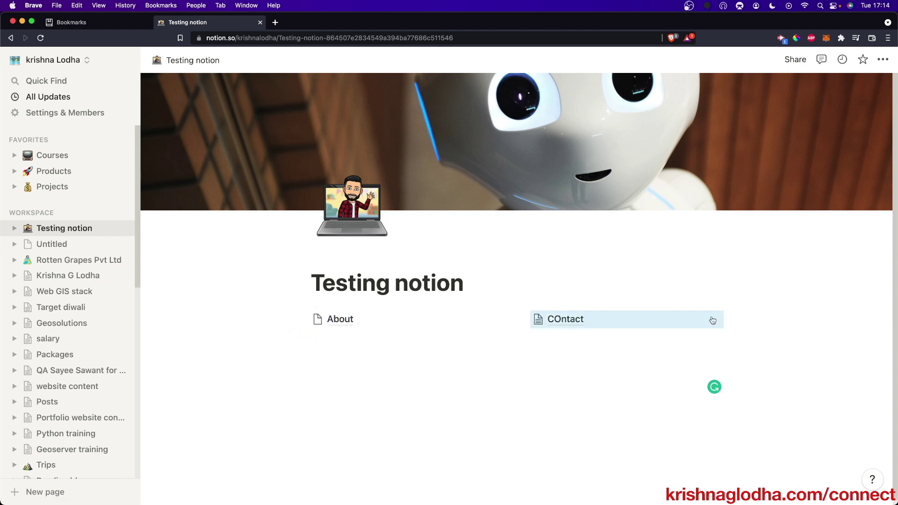
pyautogui.moveTo(507, 327); pyautogui.dragTo(453, 362)
pyautogui.click(447, 371)
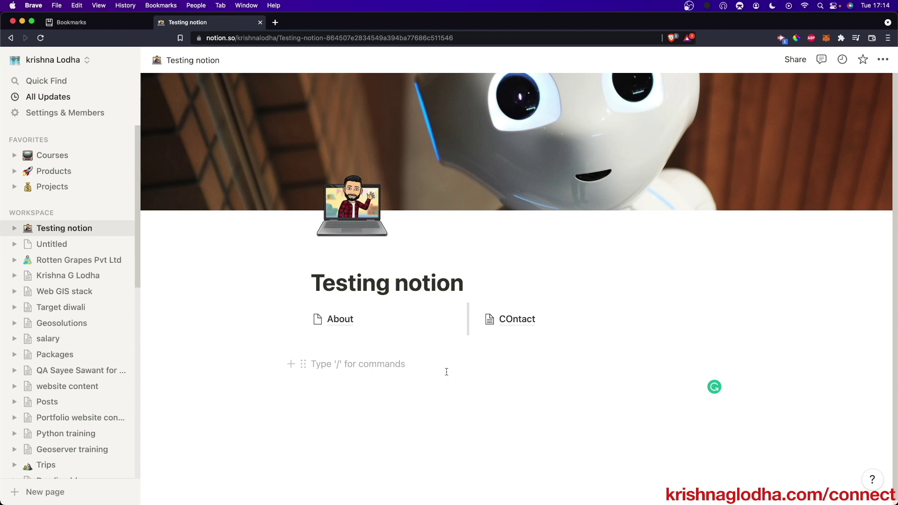
# - Add a Heading 1 'Introduction\' followed by 'Hi this is a test site that we created on the fly'
pyautogui.write('/')
pyautogui.press('Down')
pyautogui.press('Down')
pyautogui.press('Down')
pyautogui.press('Return')
pyautogui.write('Introduction\\')
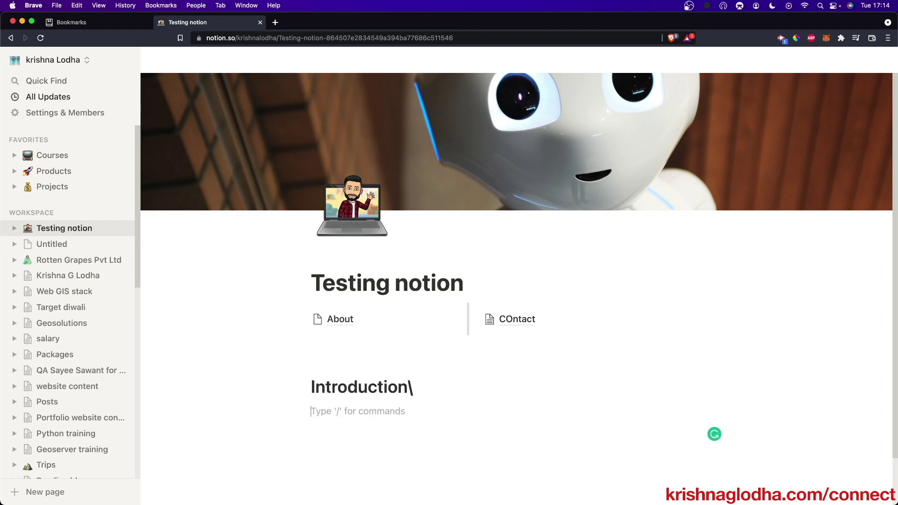
pyautogui.press('Return')
pyautogui.write('Hi thi')
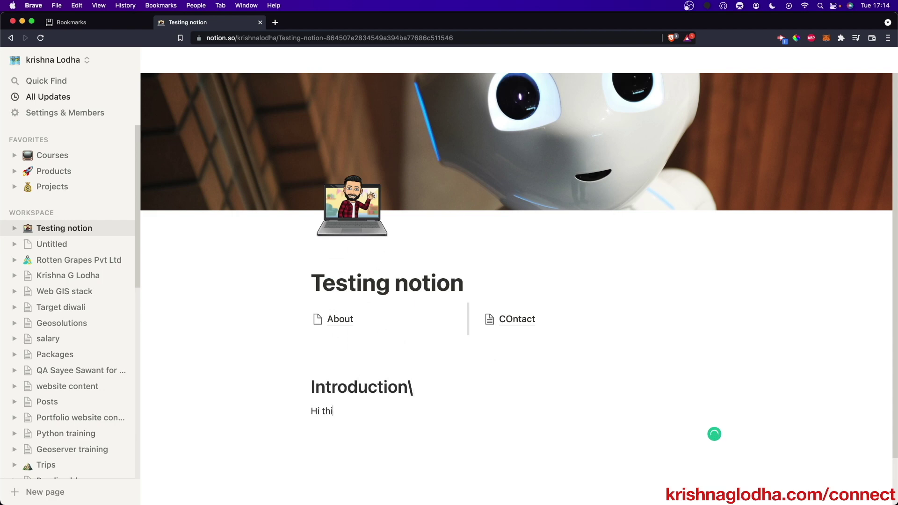
pyautogui.write('s is a test site that we created on the fly')
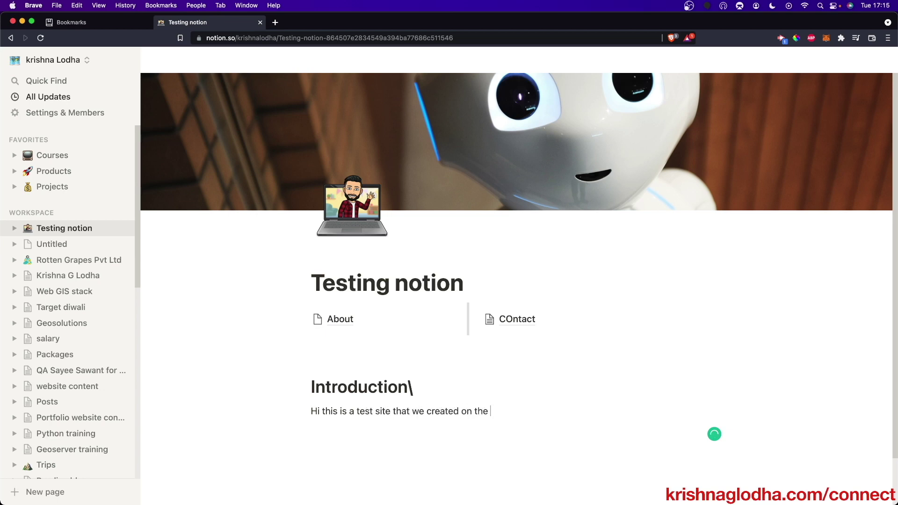
pyautogui.click(467, 366)
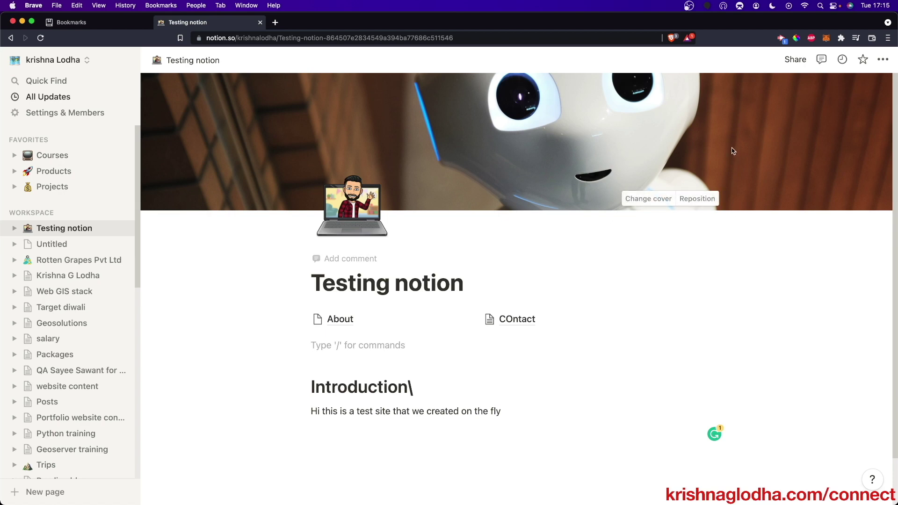
# - Share to web with template duplication off and indexing on, then paste the copied link privately
pyautogui.click(794, 61)
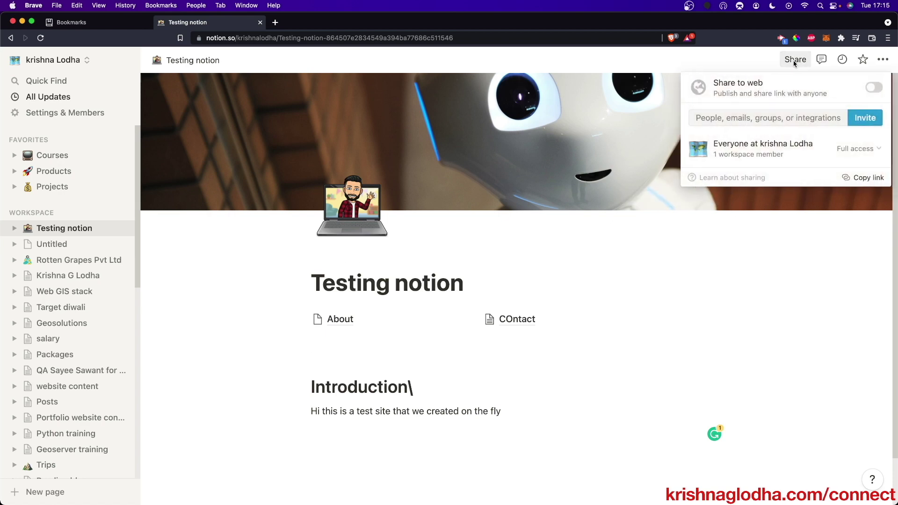
pyautogui.click(874, 89)
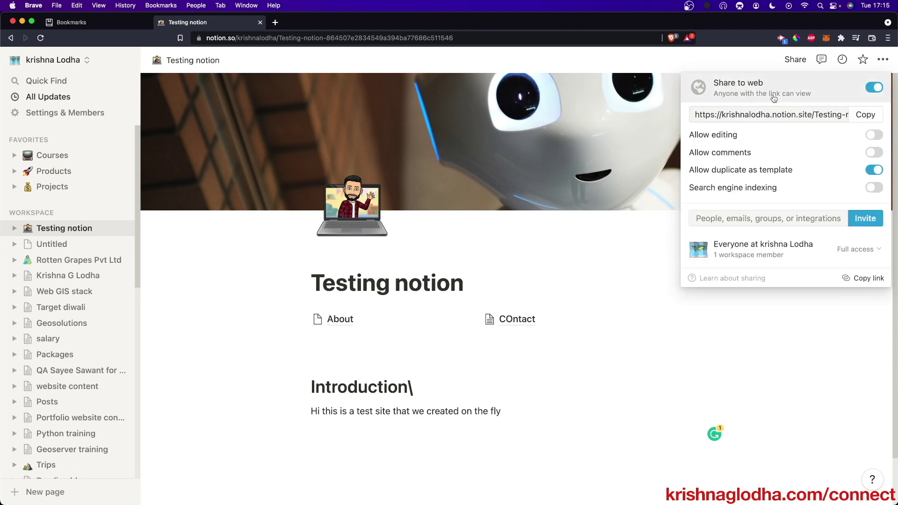
pyautogui.moveTo(866, 172)
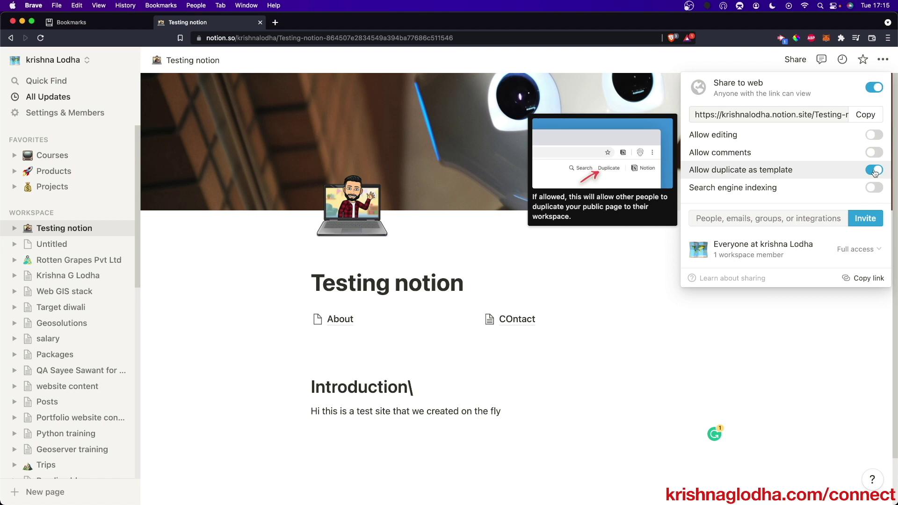
pyautogui.click(875, 170)
pyautogui.moveTo(879, 196)
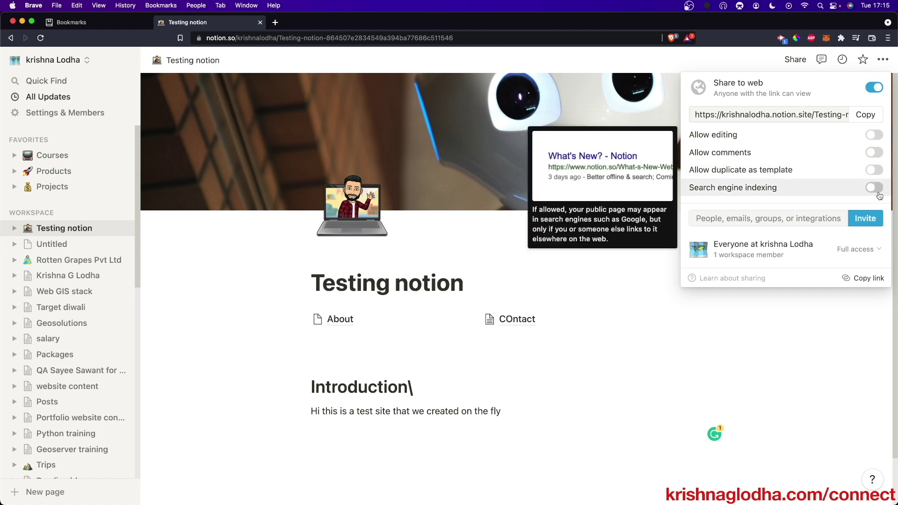
pyautogui.click(874, 188)
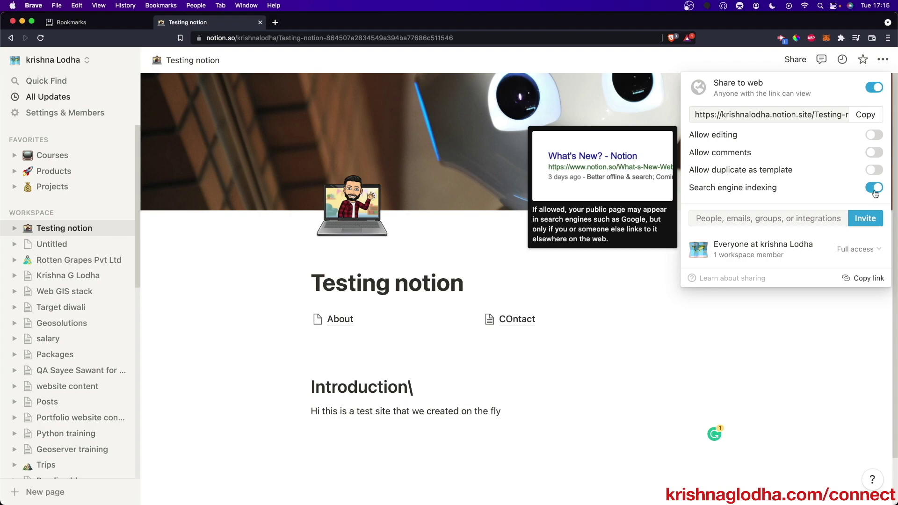
pyautogui.click(865, 115)
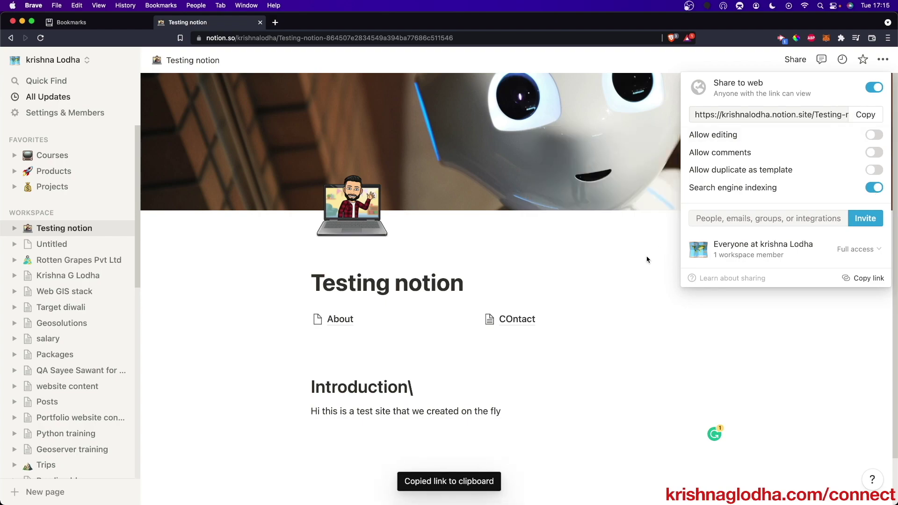
pyautogui.press('super+shift+n')
pyautogui.press('super+v')
# - Load the published site, then visit its COntact page and its About page
pyautogui.press('Return')
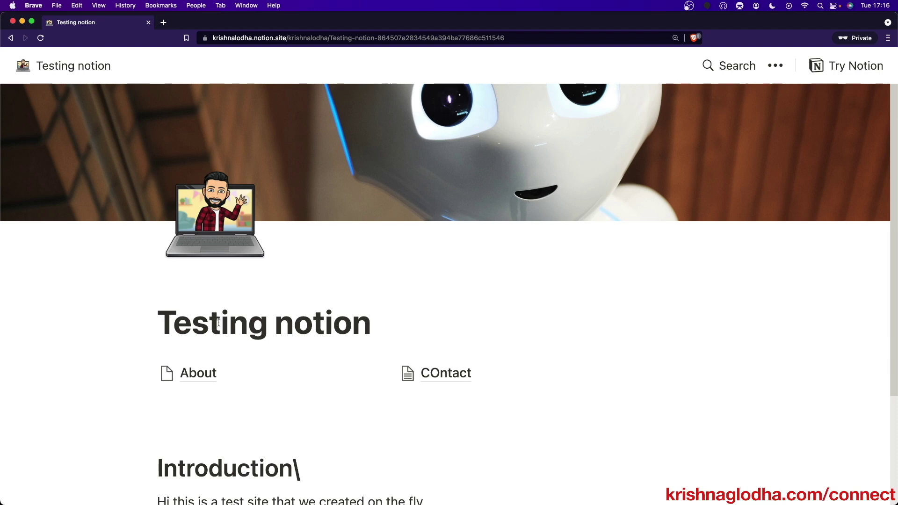
pyautogui.scroll(-4, 421, 327)
pyautogui.scroll(4, 608, 164)
pyautogui.scroll(-4, 425, 267)
pyautogui.click(454, 227)
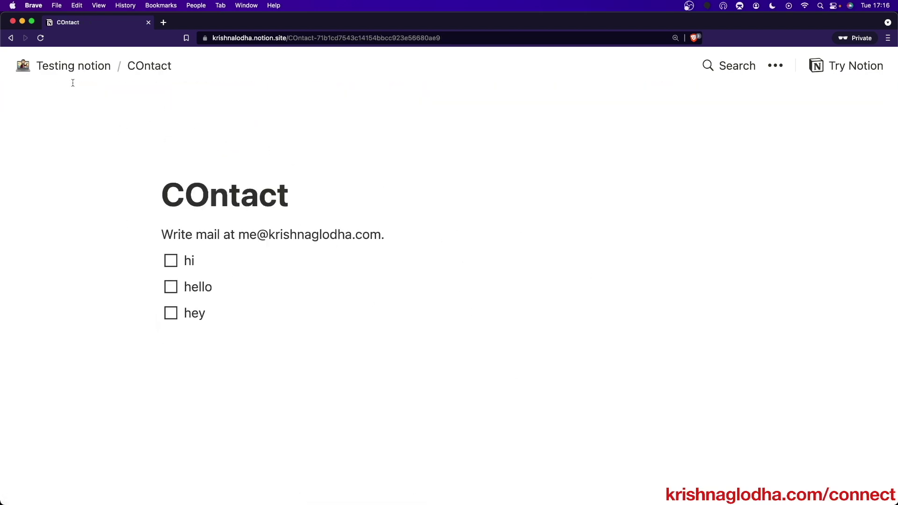
pyautogui.click(73, 65)
pyautogui.click(206, 373)
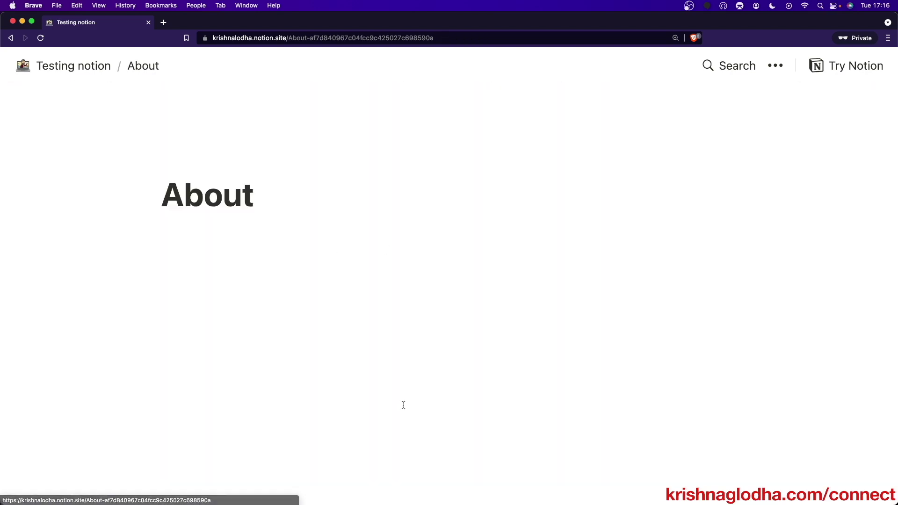
pyautogui.press('super+Tab')
pyautogui.press('super+Tab')
pyautogui.press('super+Tab')
pyautogui.press('super+Tab')
pyautogui.press('super+Tab')
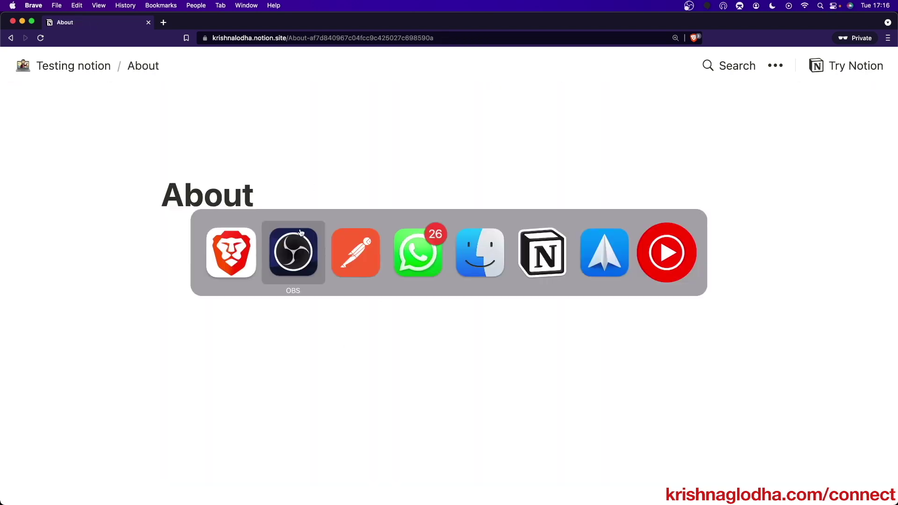
pyautogui.press('super+Tab')
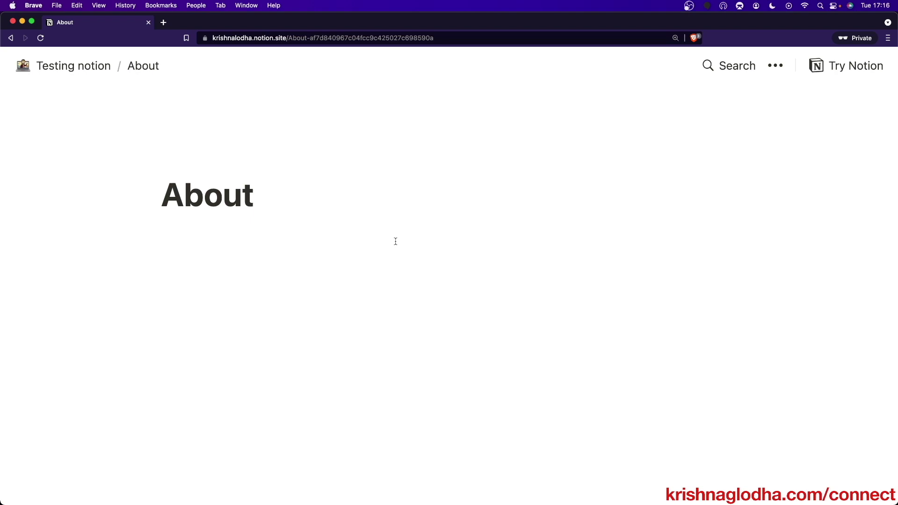
# - Open the About sub-page in the editor and type 'This is a about page for testing site'
pyautogui.moveTo(202, 25); pyautogui.dragTo(204, 381)
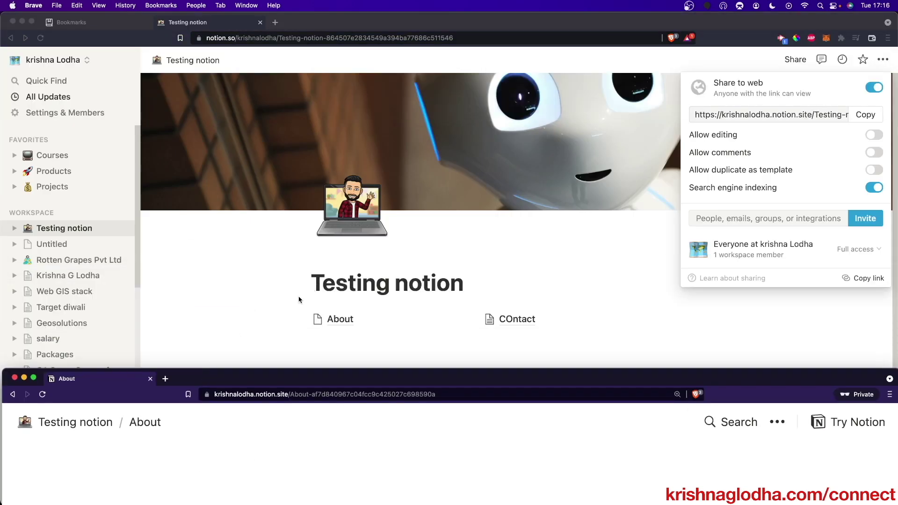
pyautogui.click(306, 293)
pyautogui.click(342, 322)
pyautogui.click(407, 327)
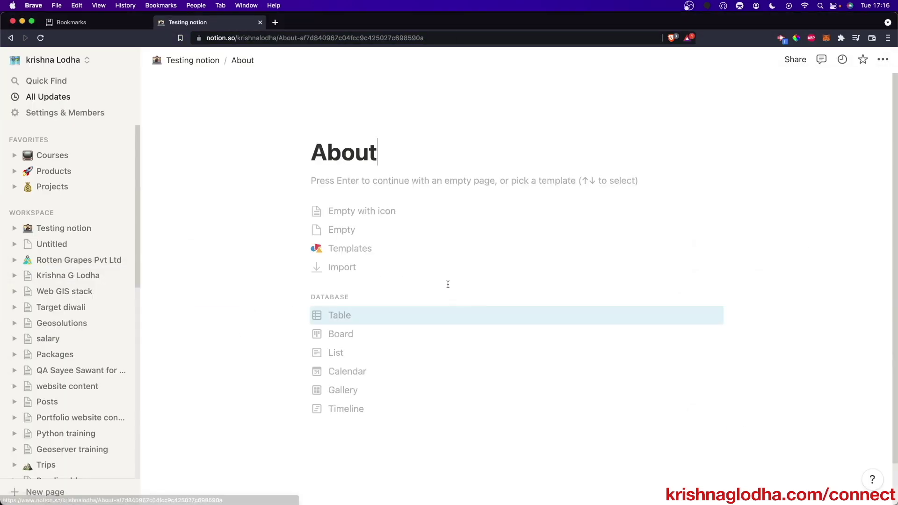
pyautogui.write('This is a bout p')
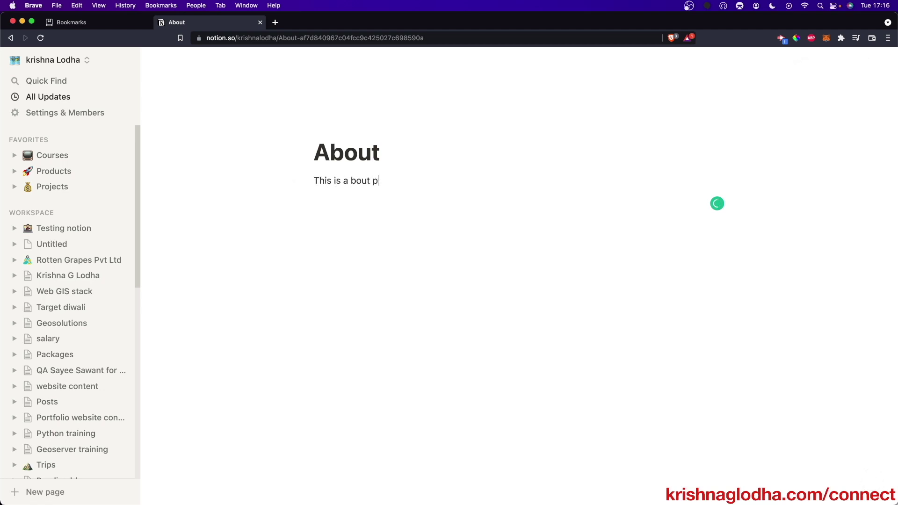
pyautogui.press('BackSpace')
pyautogui.press('BackSpace')
pyautogui.press('BackSpace')
pyautogui.press('BackSpace')
pyautogui.press('BackSpace')
pyautogui.press('BackSpace')
pyautogui.write('about page for testing site')
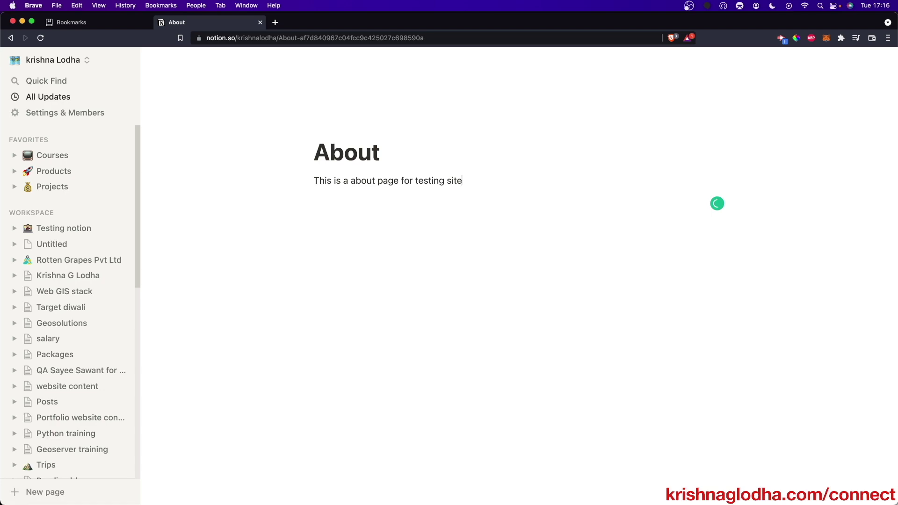
pyautogui.press('super+Tab')
pyautogui.hotkey('ctrl', 'Up')
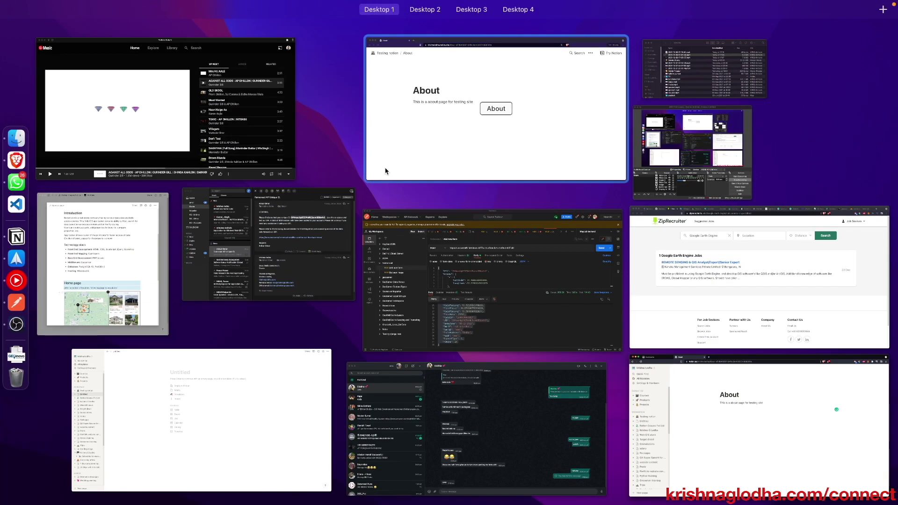
# - Bring up the private window and view the published Testing notion and About pages
pyautogui.click(455, 140)
pyautogui.moveTo(401, 374); pyautogui.dragTo(421, 36)
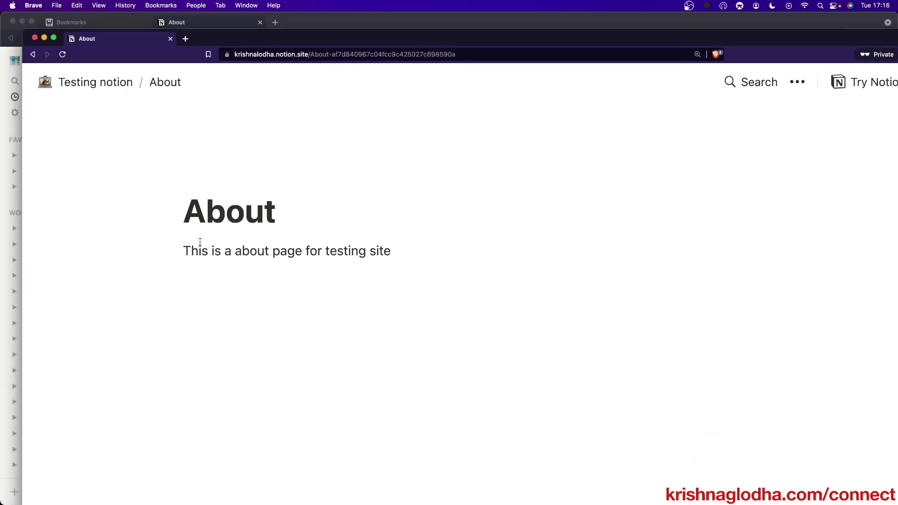
pyautogui.click(120, 87)
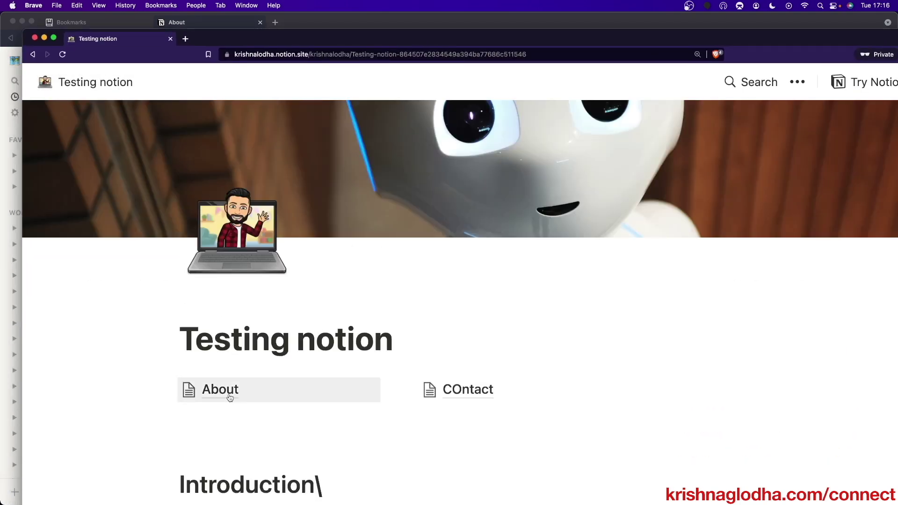
pyautogui.click(230, 397)
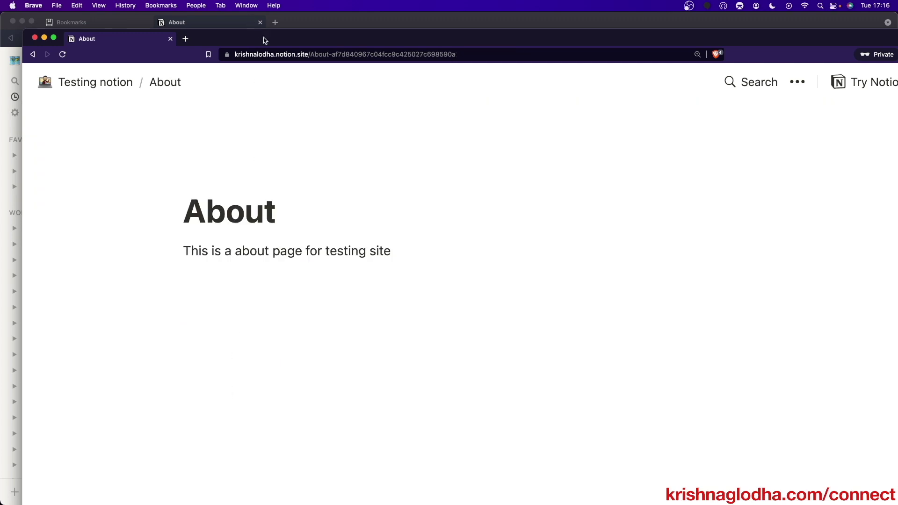
# - Correct the About text to read 'This is an about page for the testing site'
pyautogui.moveTo(265, 41); pyautogui.dragTo(263, 160)
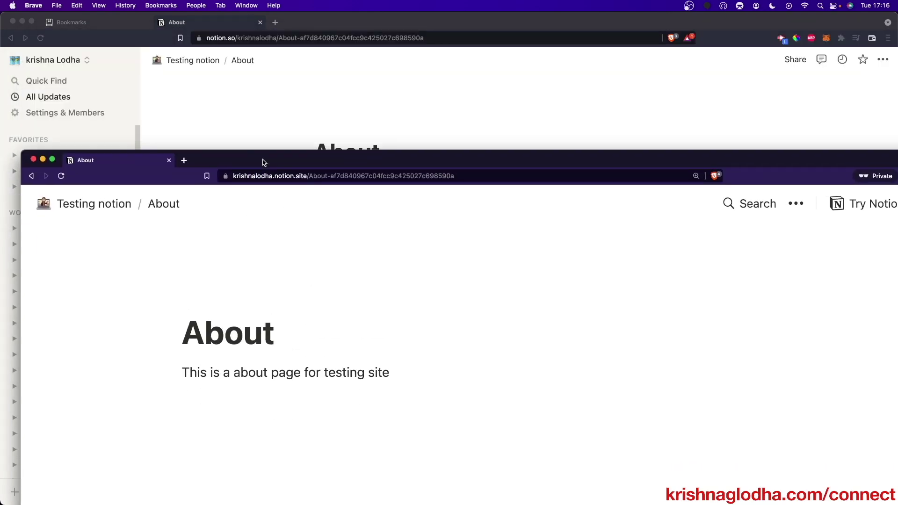
pyautogui.click(262, 138)
pyautogui.moveTo(359, 183)
pyautogui.click(364, 209)
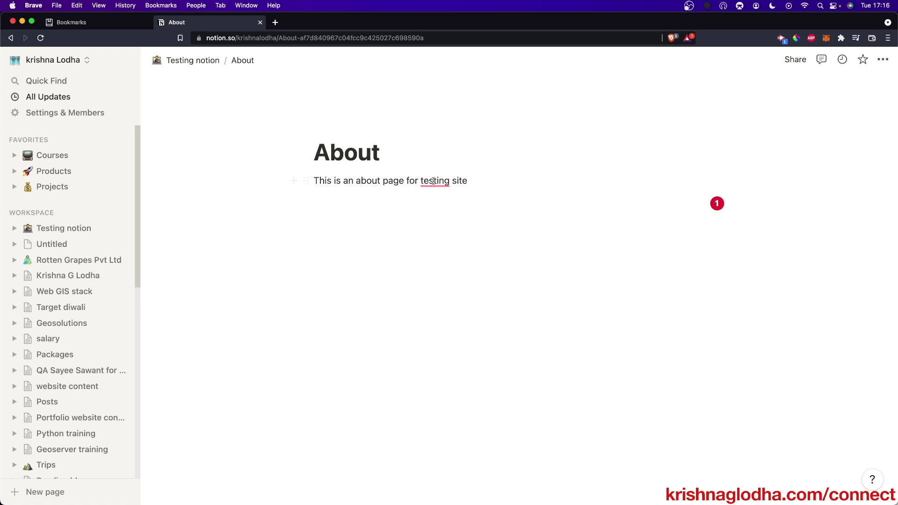
pyautogui.click(433, 222)
pyautogui.press('super+grave')
# - Verify the corrected published text, then return to the Testing notion page
pyautogui.moveTo(406, 245); pyautogui.dragTo(385, 114)
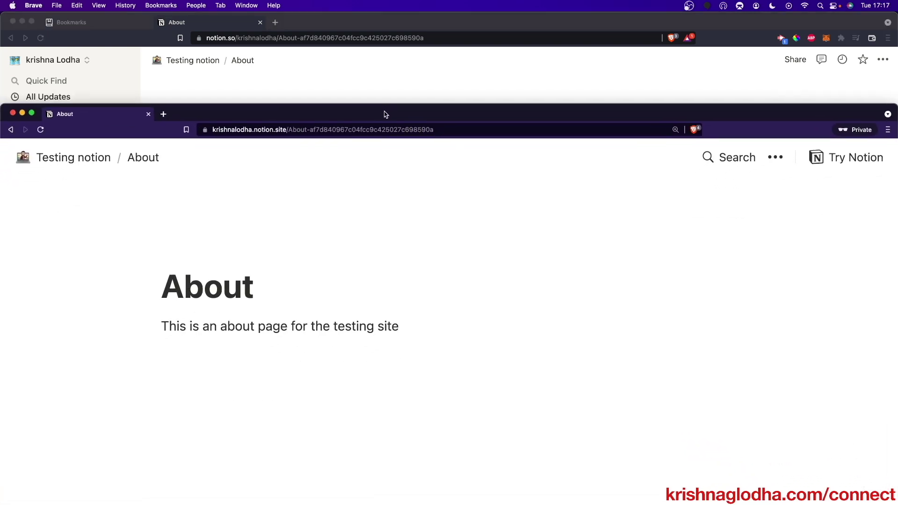
pyautogui.click(391, 94)
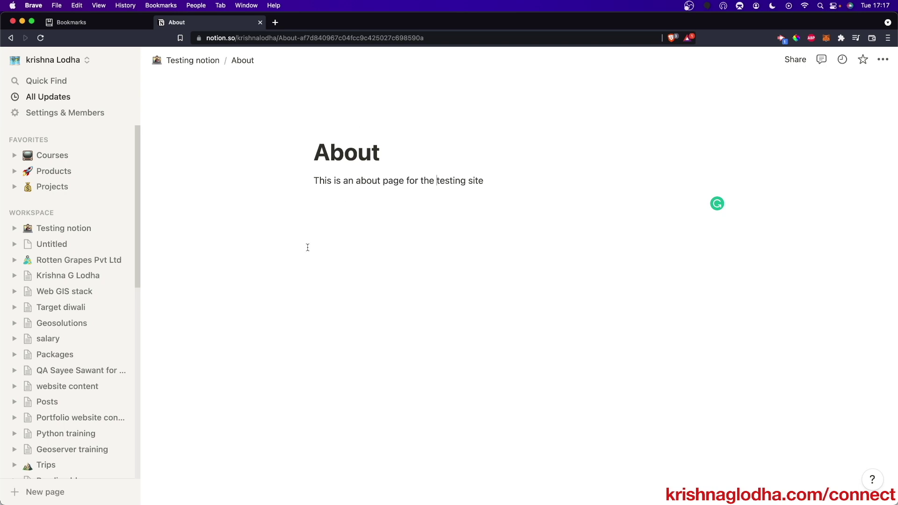
pyautogui.click(190, 61)
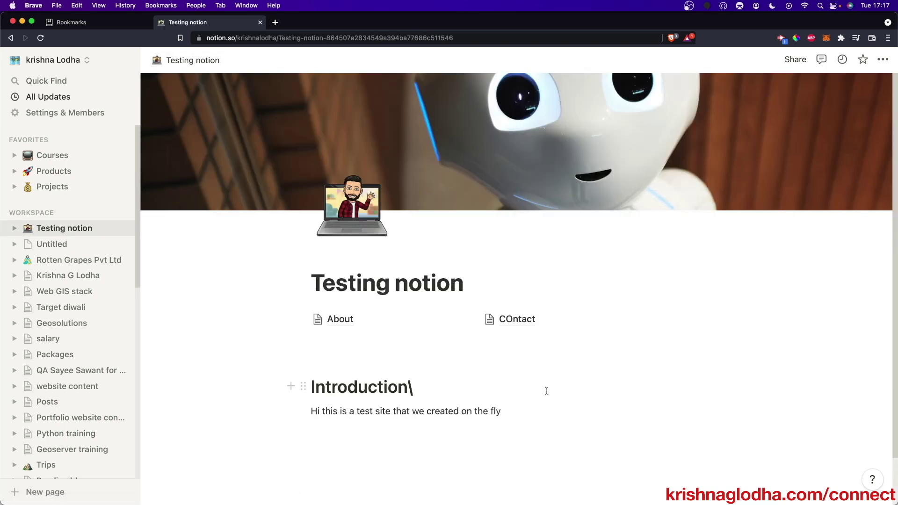
# - Remove the trailing backslash from 'Introduction\' and add an empty block below the intro paragraph
pyautogui.scroll(-2, 546, 391)
pyautogui.click(432, 331)
pyautogui.press('BackSpace')
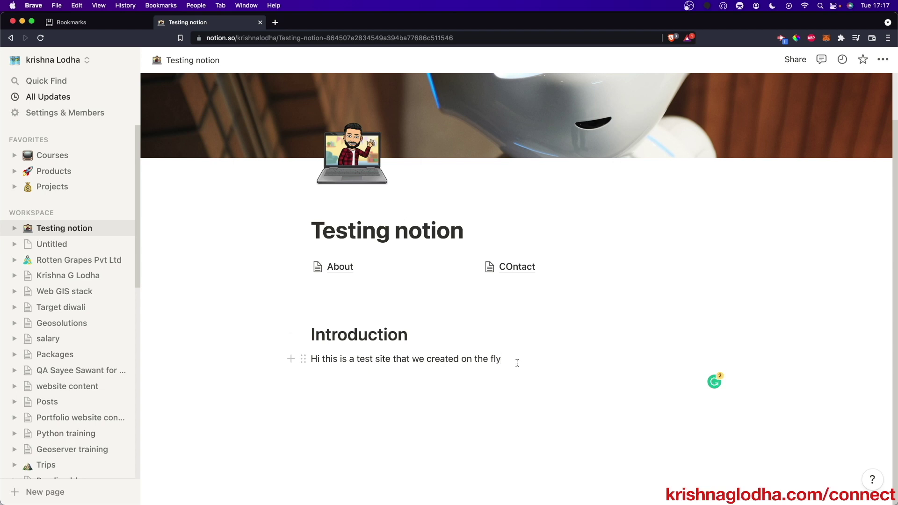
pyautogui.press('Return')
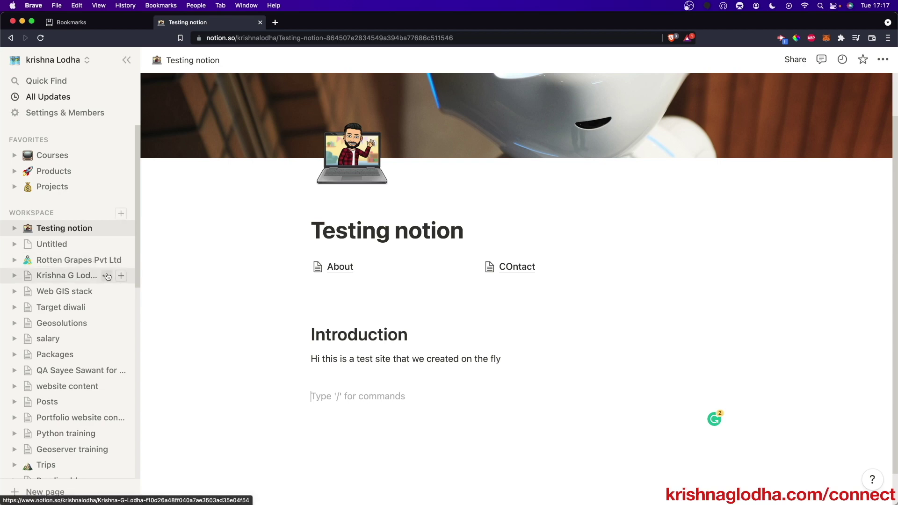
# - Browse the Rotten Grapes site at rottengrapes.tech in a new tab, then return to Testing notion
pyautogui.click(275, 22)
pyautogui.write('rottengrapes.tech')
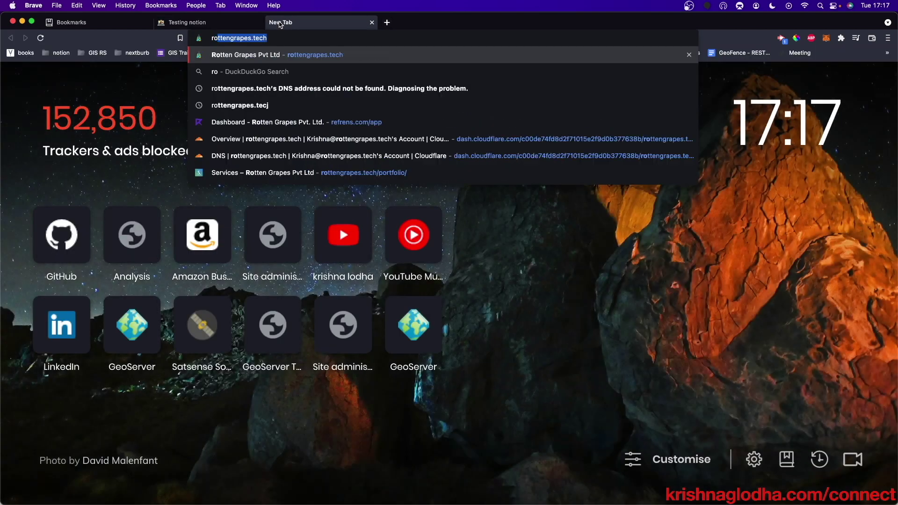
pyautogui.press('Return')
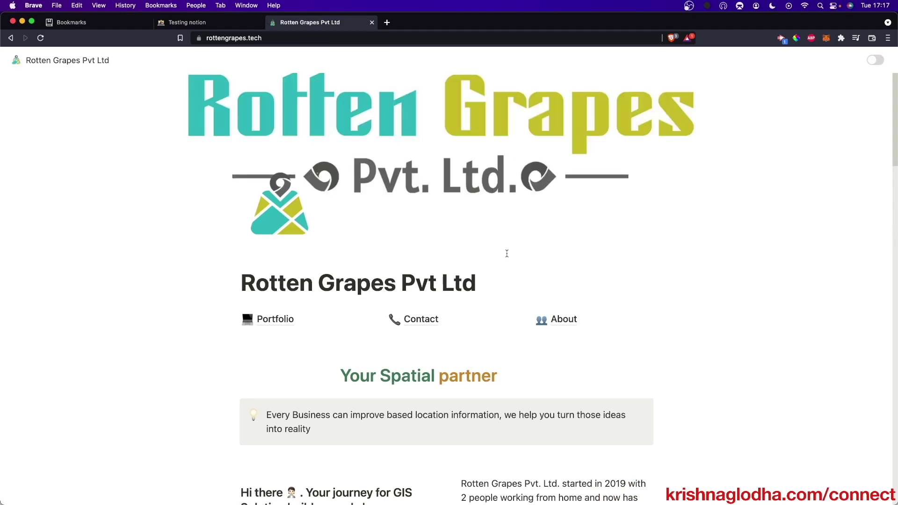
pyautogui.scroll(-3, 507, 254)
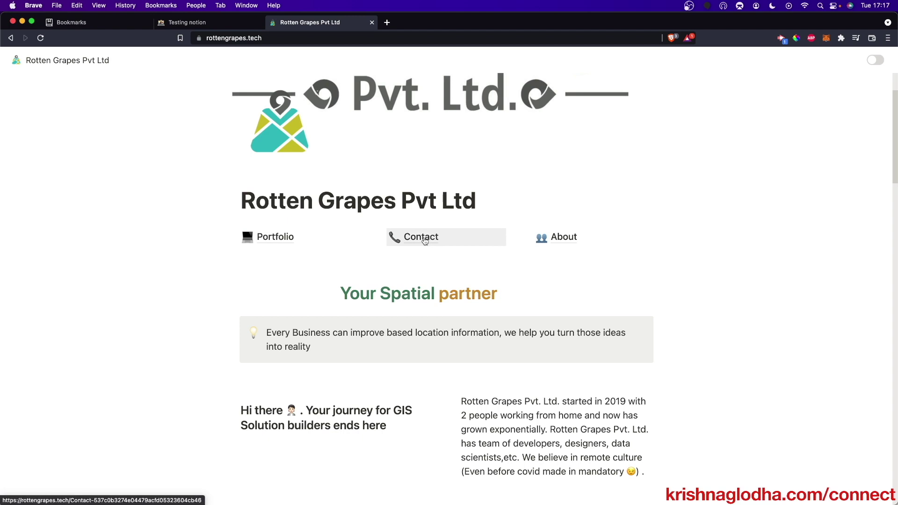
pyautogui.scroll(-6, 540, 243)
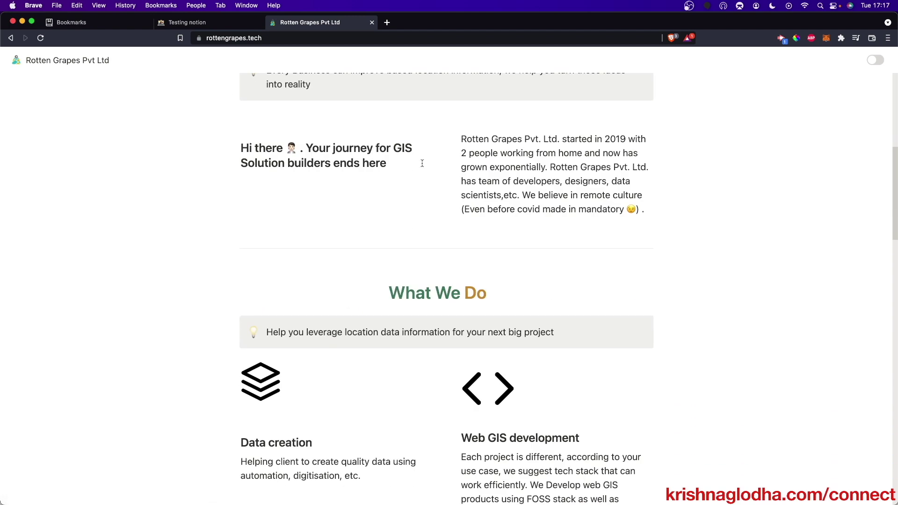
pyautogui.scroll(-4, 412, 319)
pyautogui.scroll(-20, 336, 304)
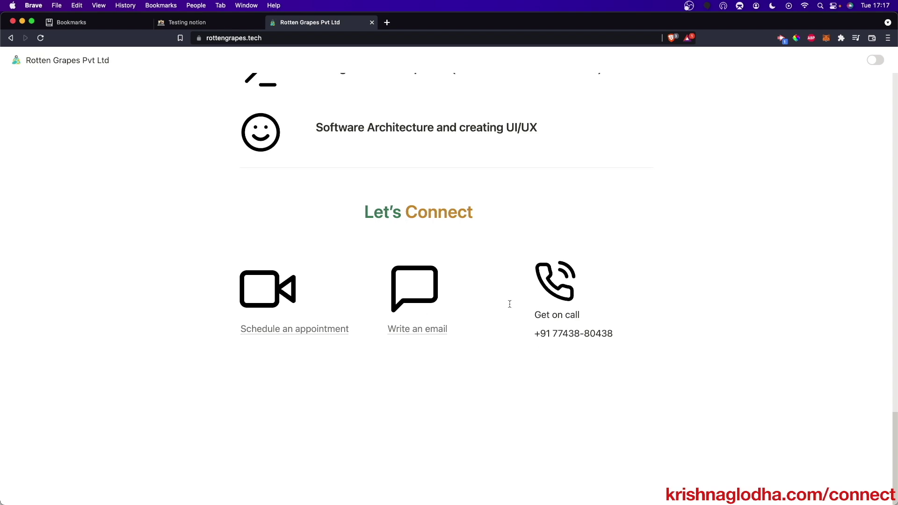
pyautogui.scroll(20, 403, 335)
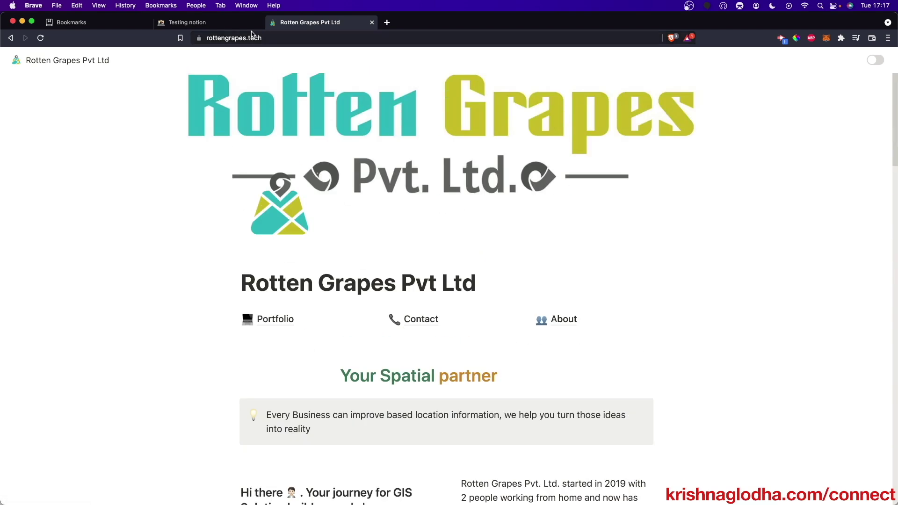
pyautogui.click(197, 22)
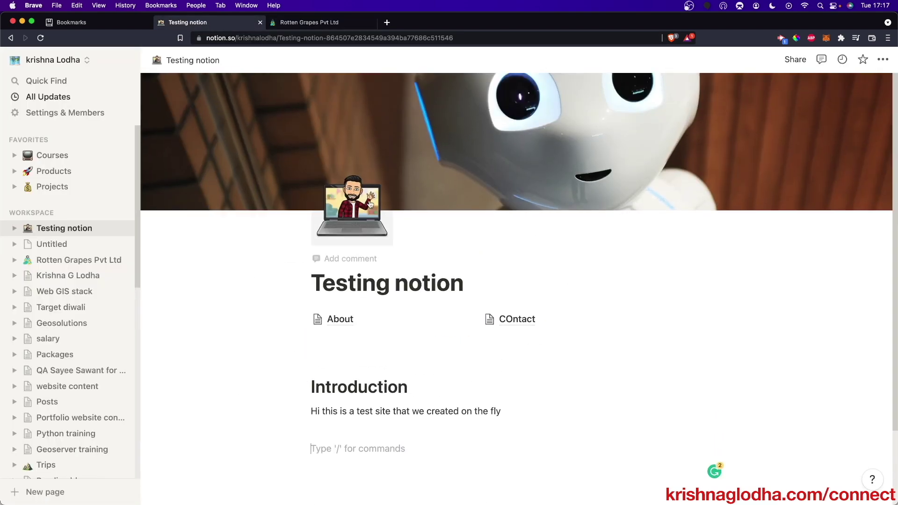
# - Load fruitionsite.com in a new browser tab
pyautogui.moveTo(581, 176)
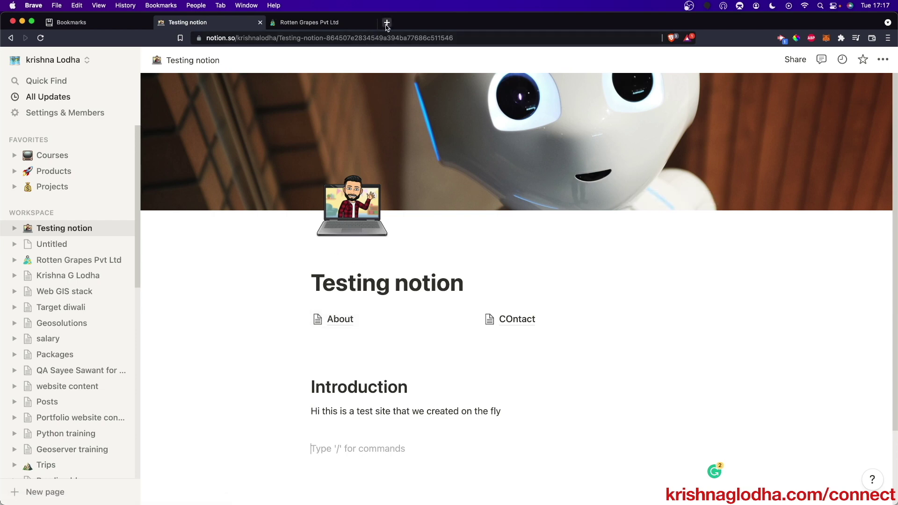
pyautogui.click(386, 25)
pyautogui.write('fruitionsite.com')
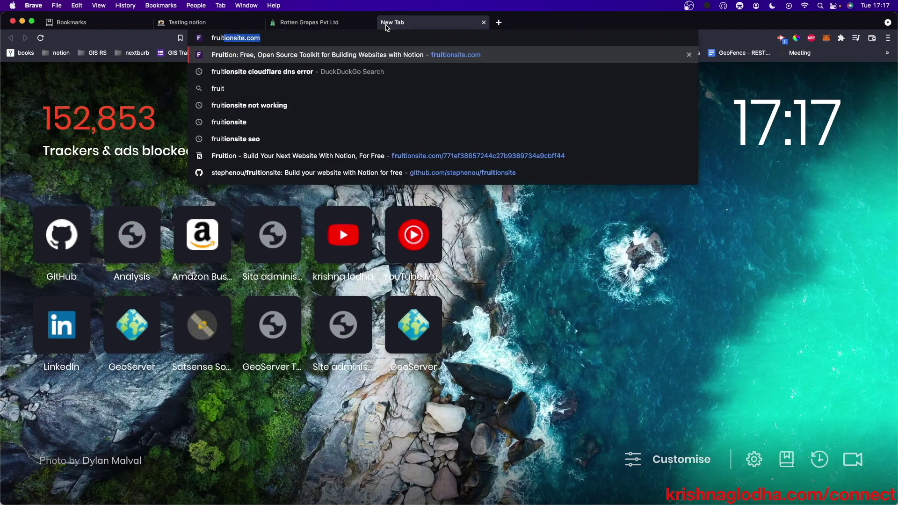
pyautogui.press('Return')
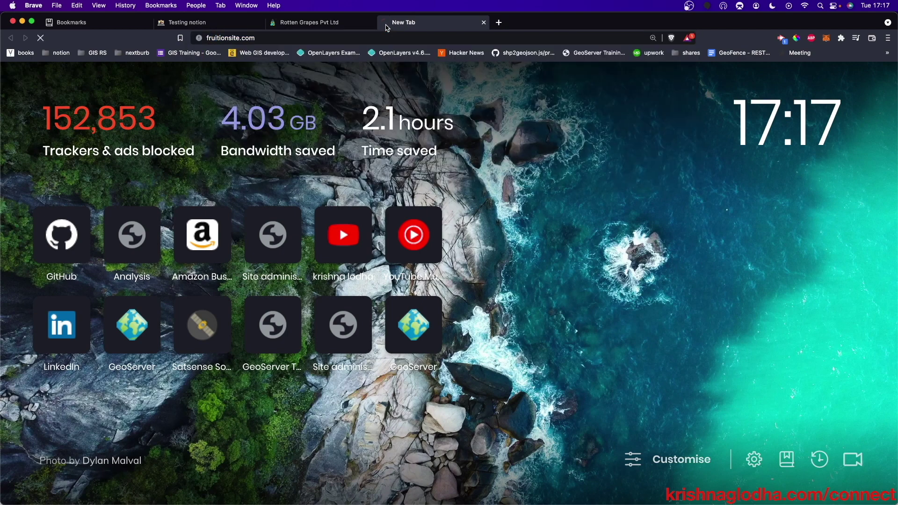
# - Search for Cloudflare in a new tab and go to its official sign-up page
pyautogui.click(499, 22)
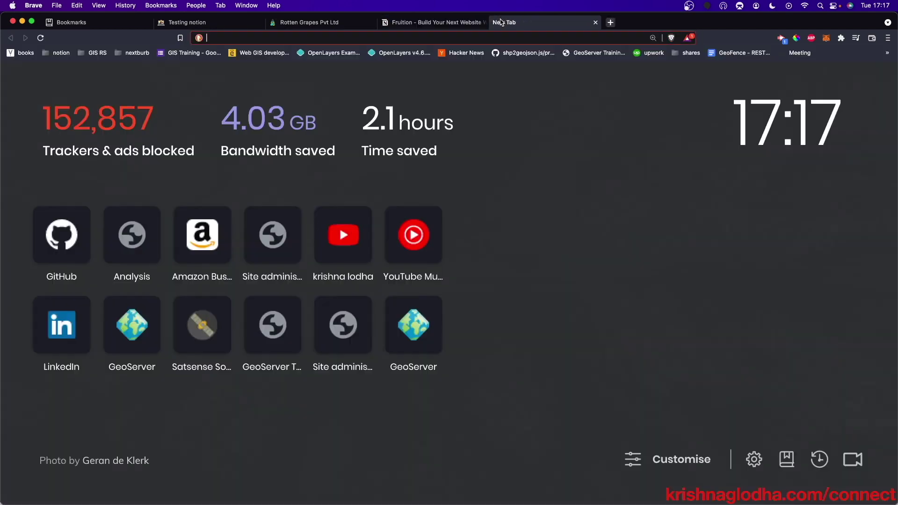
pyautogui.write('cloudflare')
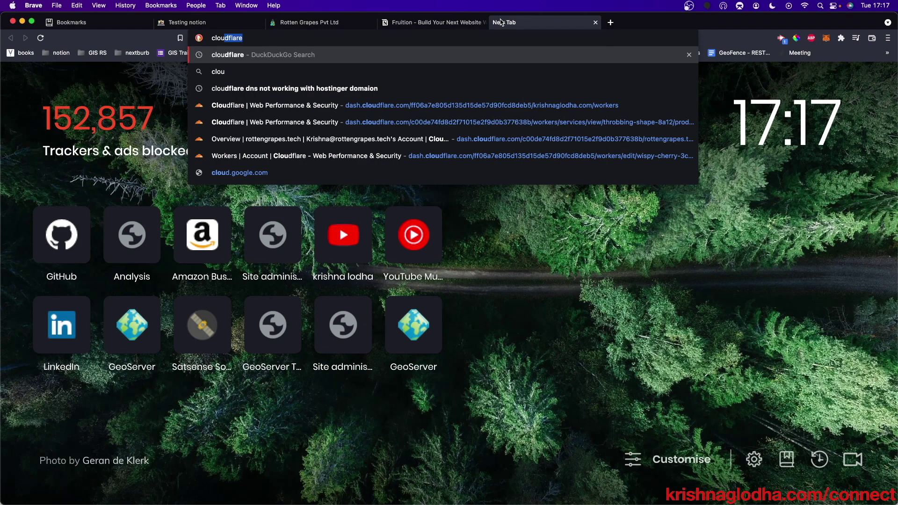
pyautogui.press('Return')
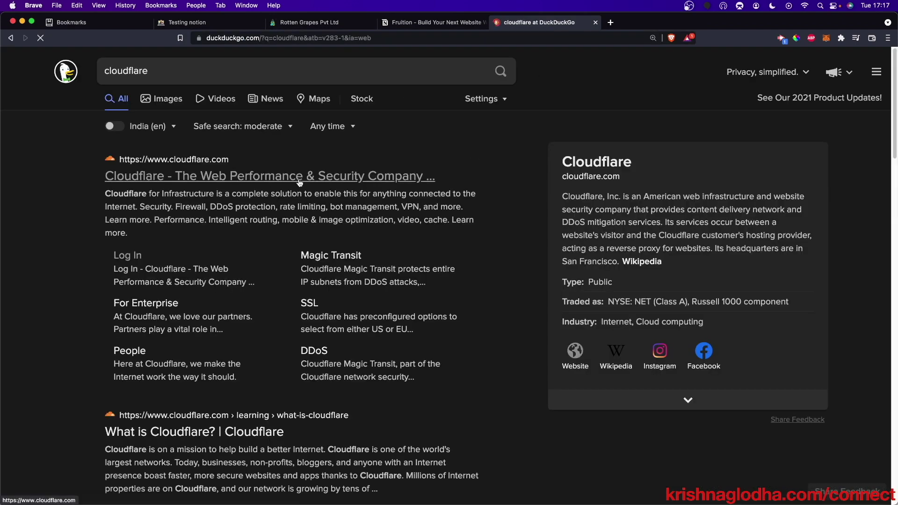
pyautogui.click(300, 177)
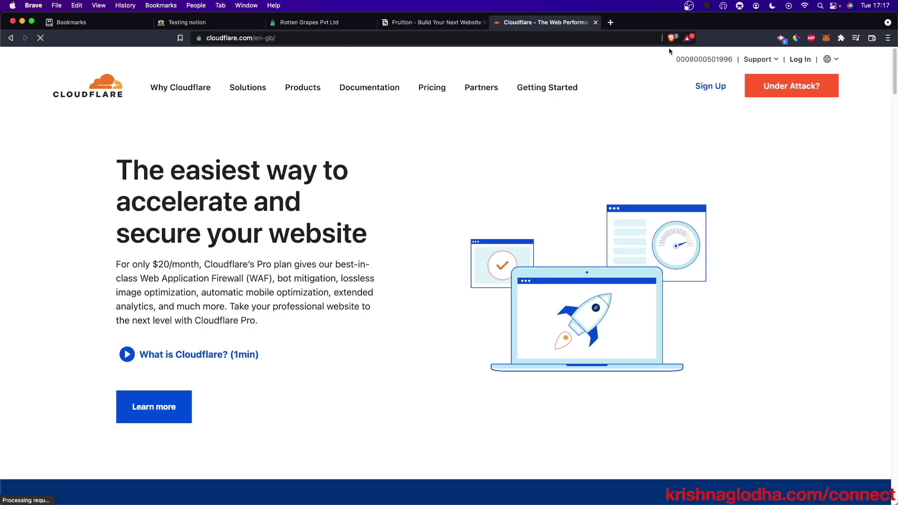
pyautogui.click(732, 85)
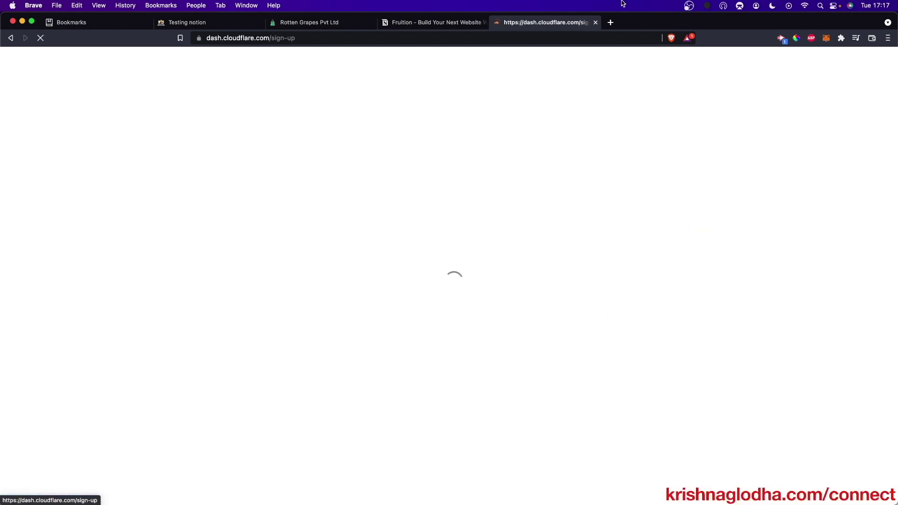
# - Open the emailfake.com temporary email site in another new tab
pyautogui.click(611, 25)
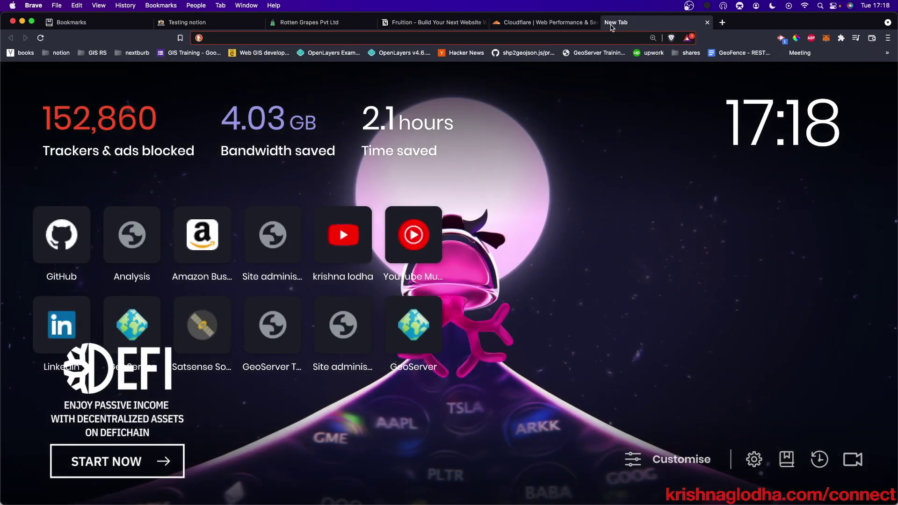
pyautogui.write('fa')
pyautogui.press('BackSpace')
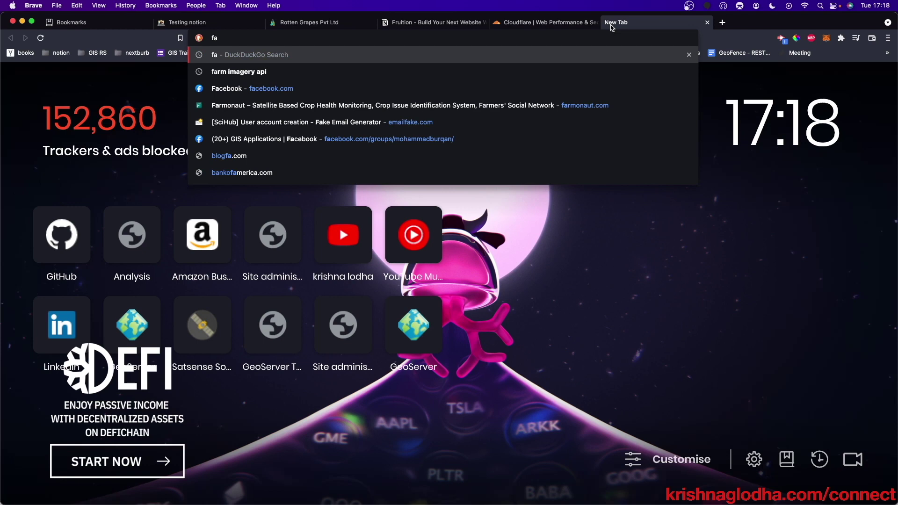
pyautogui.press('BackSpace')
pyautogui.press('BackSpace')
pyautogui.write('em')
pyautogui.press('Return')
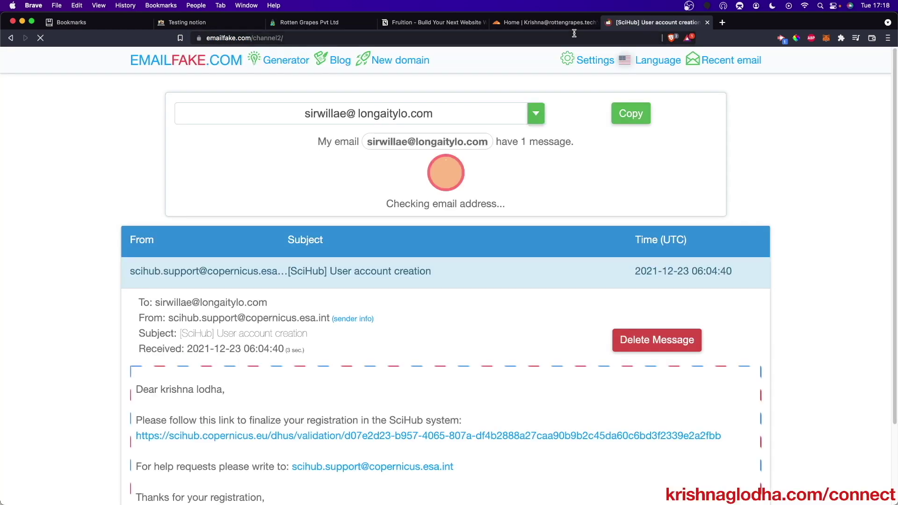
# - Log out of the current Cloudflare account and go to the Cloudflare sign-up page
pyautogui.hotkey('ctrl', 'shift', 'Tab')
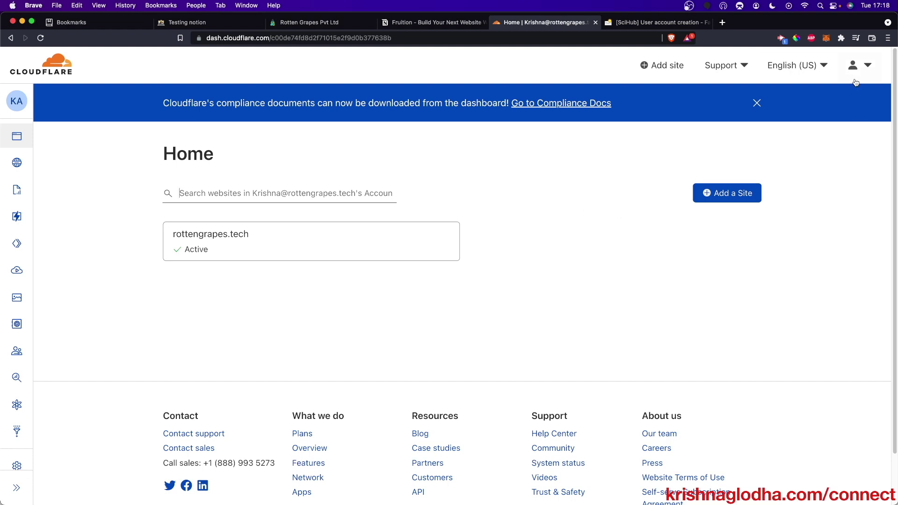
pyautogui.click(859, 65)
pyautogui.click(764, 279)
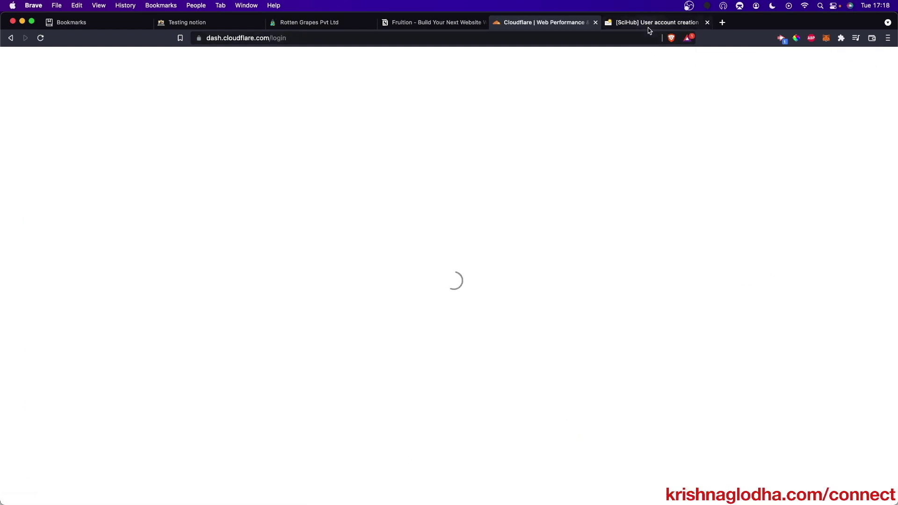
pyautogui.click(650, 24)
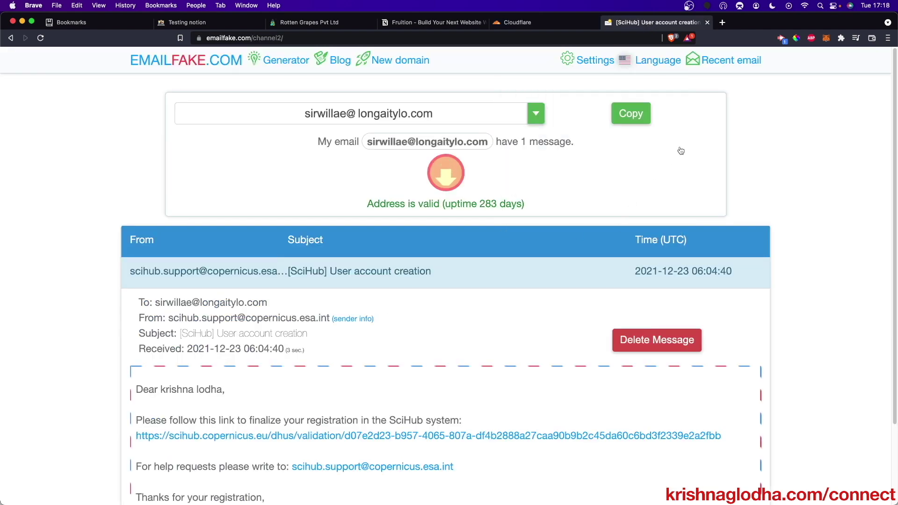
pyautogui.click(533, 32)
pyautogui.click(523, 23)
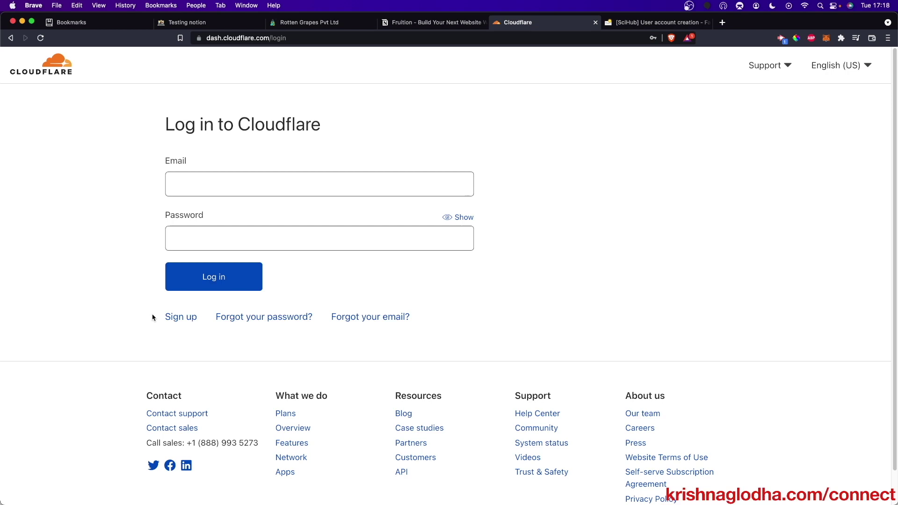
pyautogui.click(169, 317)
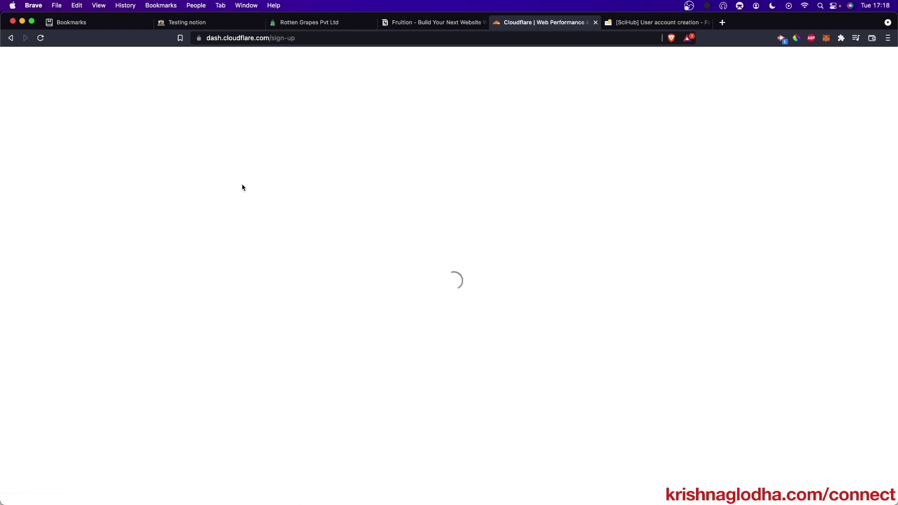
# - Create the Cloudflare account with the pasted temporary email and a new password, saving it
pyautogui.click(246, 180)
pyautogui.press('super+v')
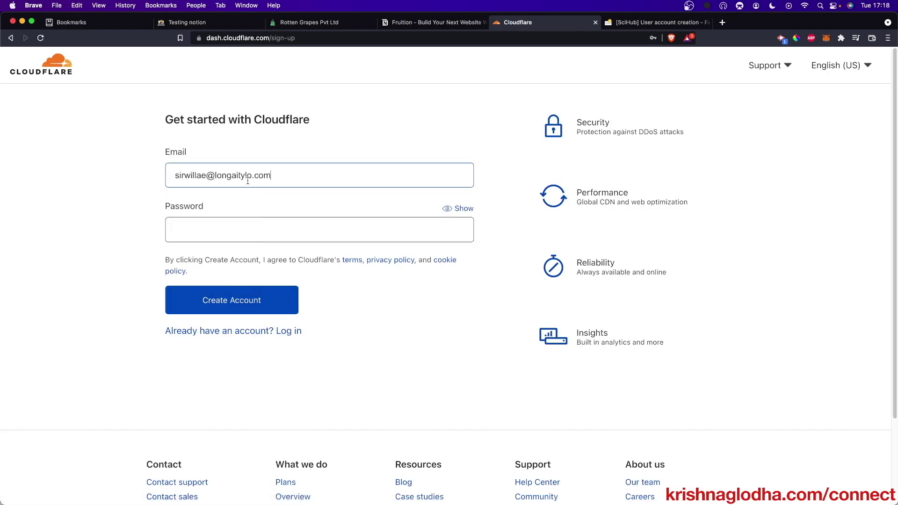
pyautogui.write('a')
pyautogui.write('••••••••')
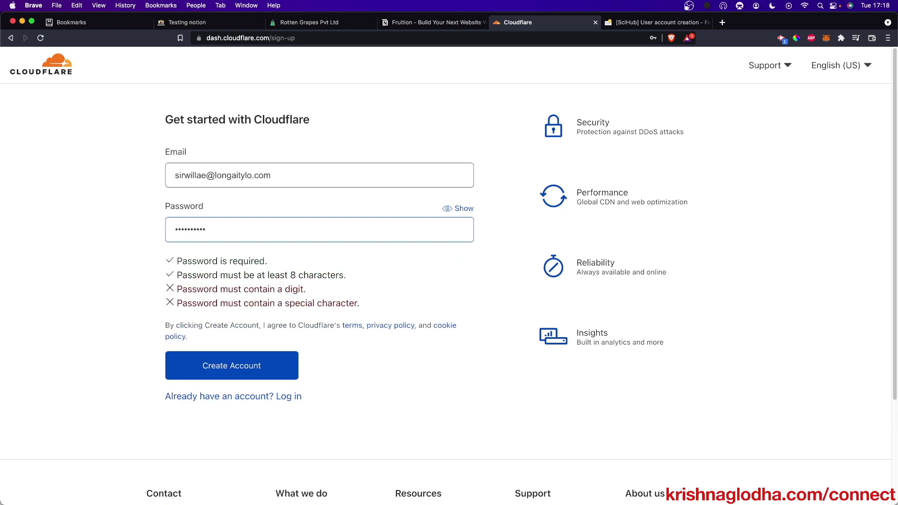
pyautogui.write('•')
pyautogui.click(236, 367)
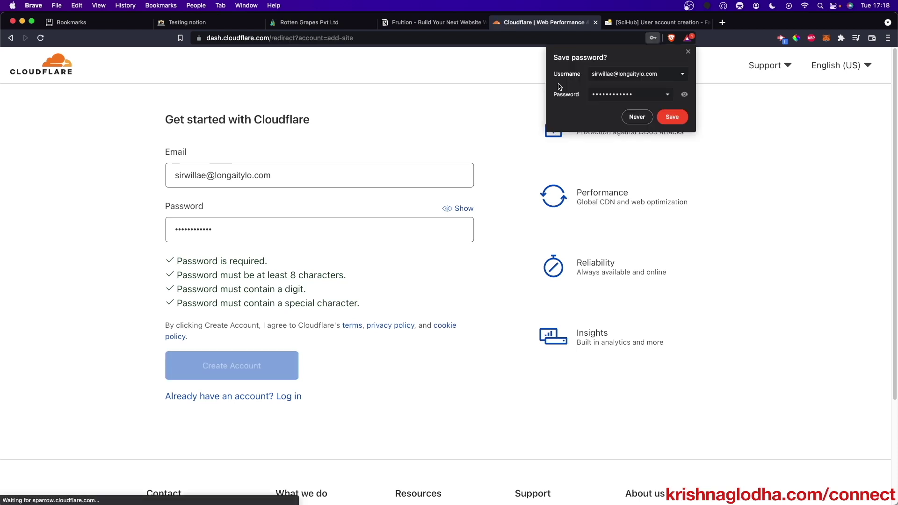
pyautogui.click(669, 119)
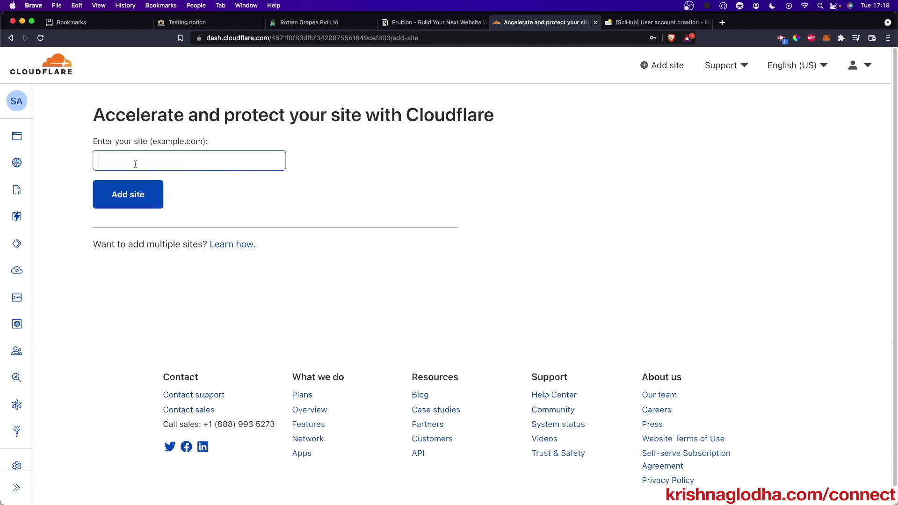
# - Open freenom.com and log in with the saved credentials and Remember Me ticked
pyautogui.click(722, 23)
pyautogui.write('freenom.c')
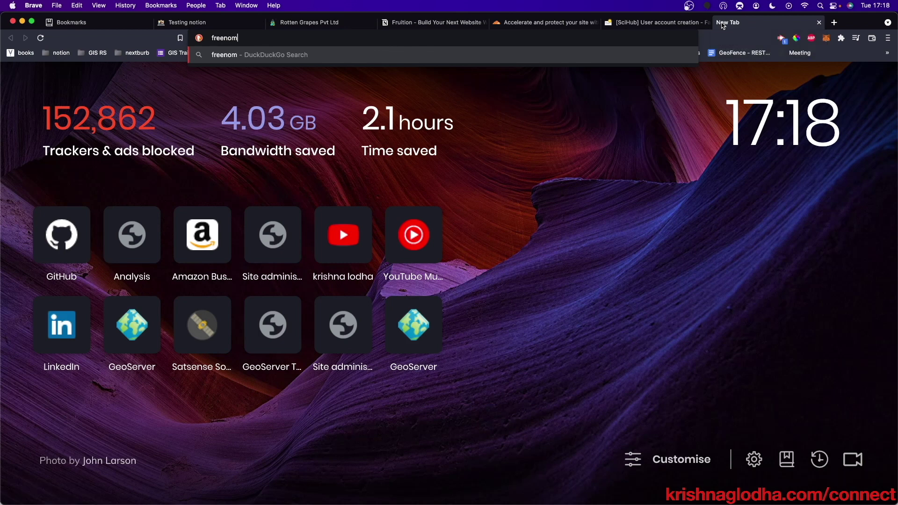
pyautogui.write('om')
pyautogui.press('Return')
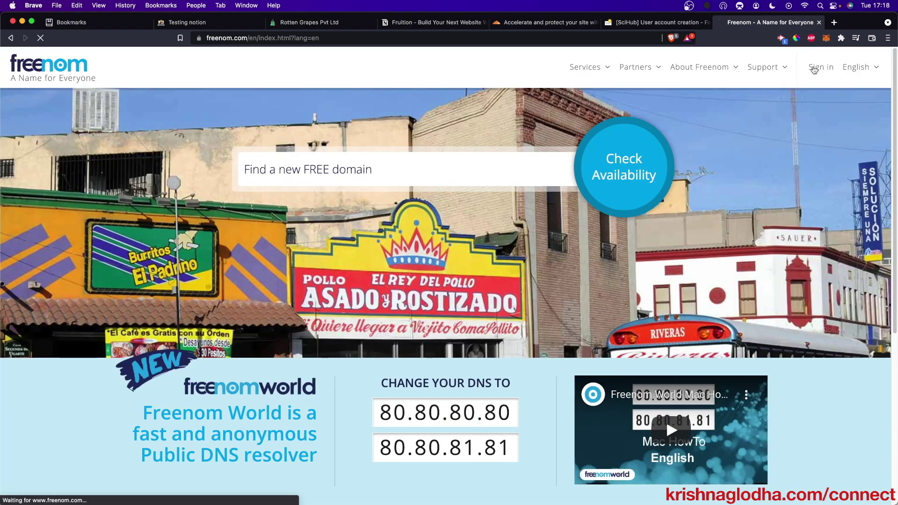
pyautogui.click(814, 69)
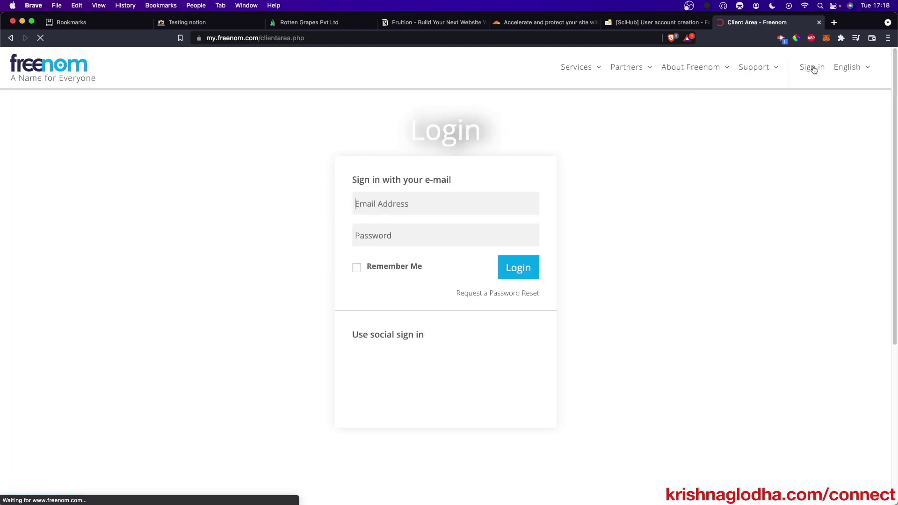
pyautogui.click(497, 204)
pyautogui.click(421, 232)
pyautogui.click(398, 269)
pyautogui.click(509, 270)
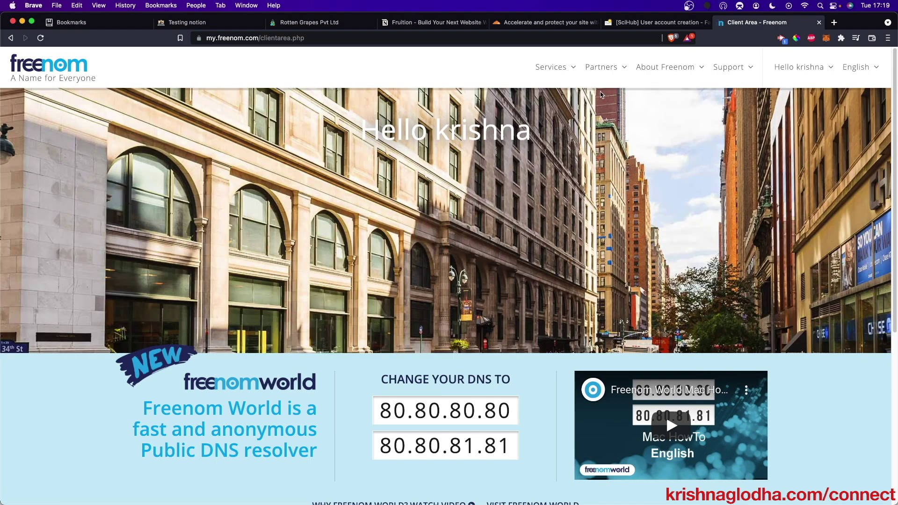
pyautogui.moveTo(555, 69)
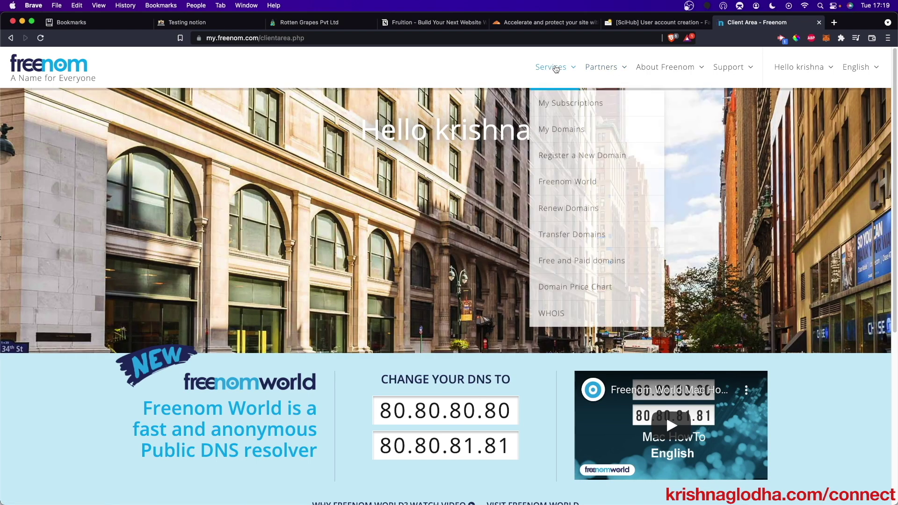
# - Search for the domain testingnotion and add testingnotion.ml to the cart
pyautogui.click(556, 158)
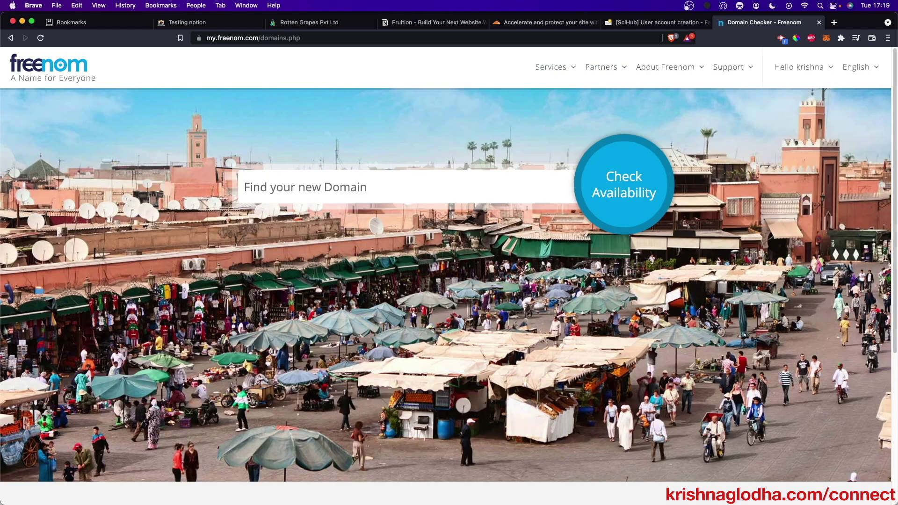
pyautogui.write('testing')
pyautogui.write('notion')
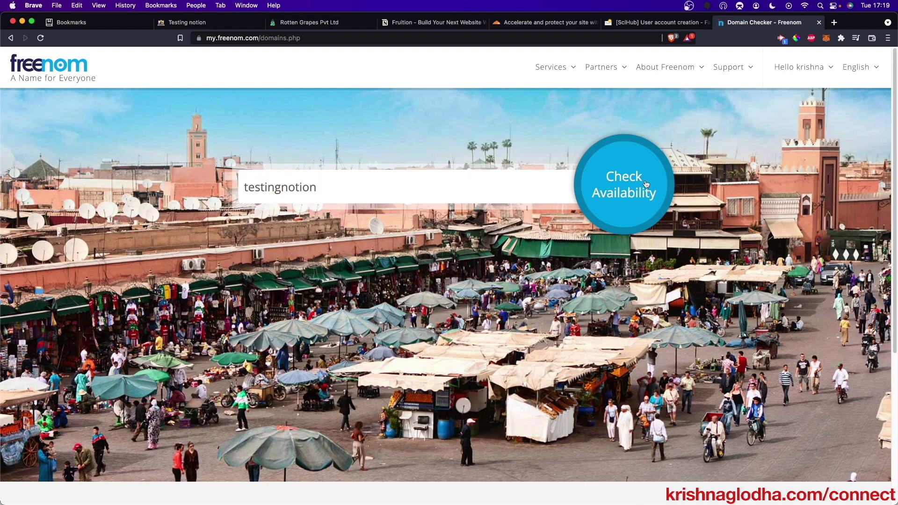
pyautogui.click(646, 184)
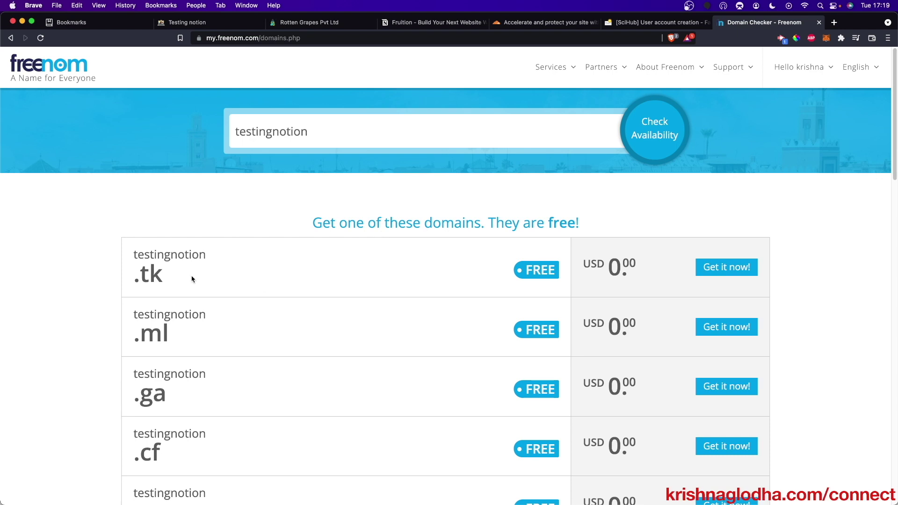
pyautogui.scroll(-5, 157, 288)
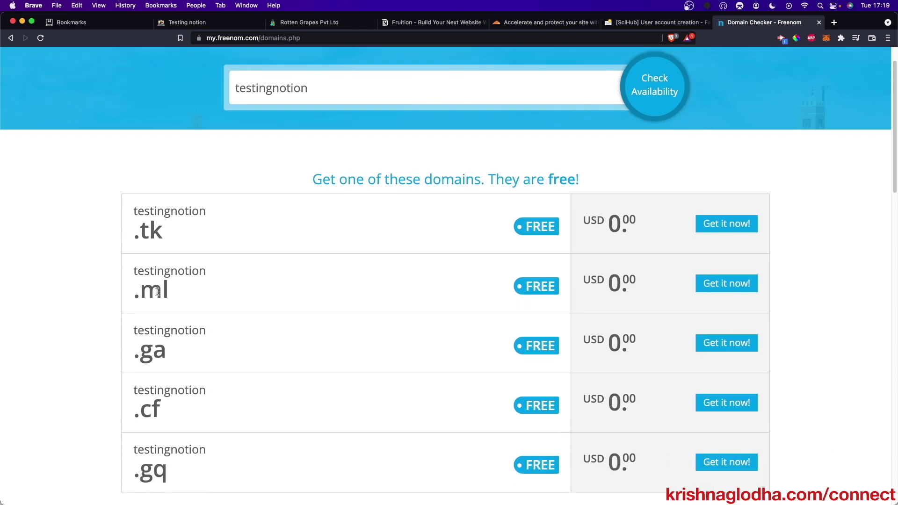
pyautogui.scroll(2, 411, 180)
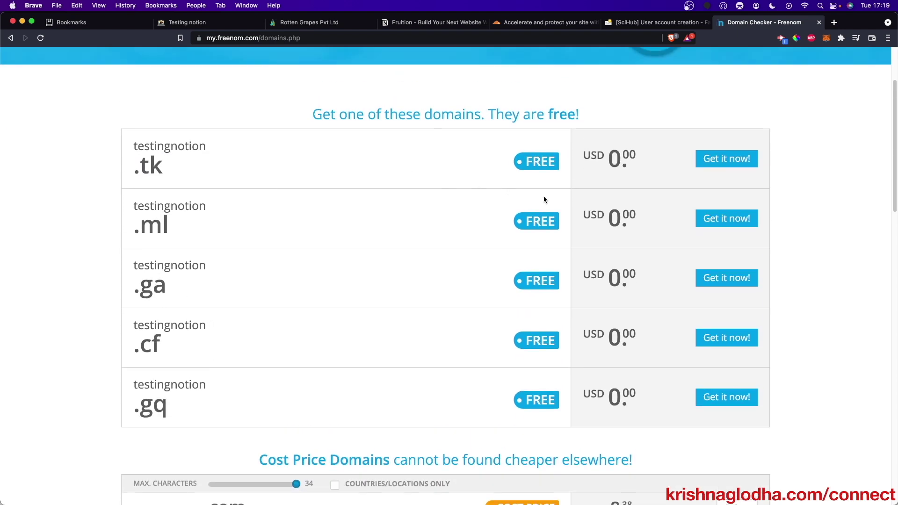
pyautogui.click(727, 224)
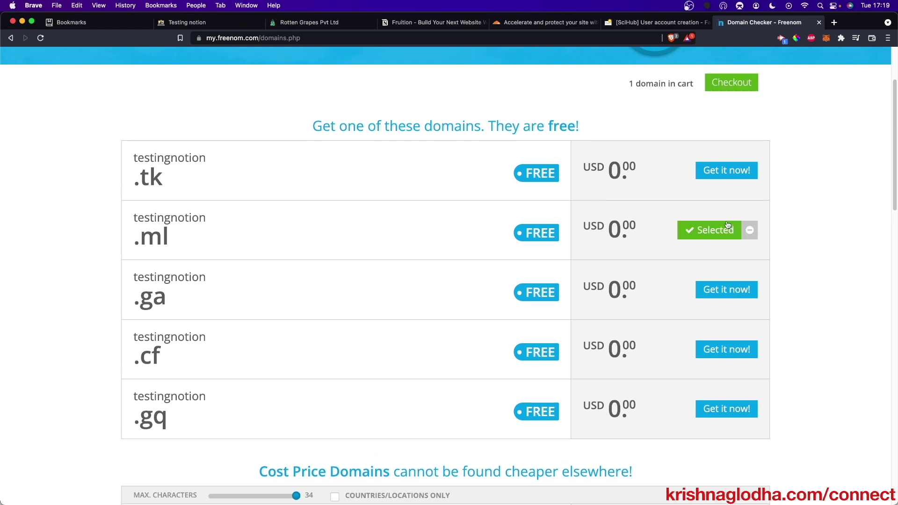
# - Check out testingnotion.ml with a 12 Months @ FREE registration period
pyautogui.scroll(3, 730, 138)
pyautogui.click(731, 196)
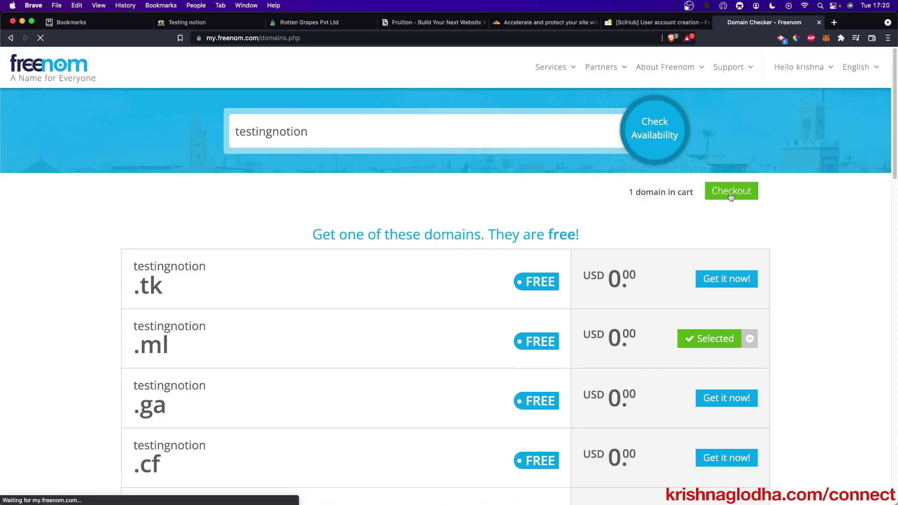
pyautogui.click(729, 246)
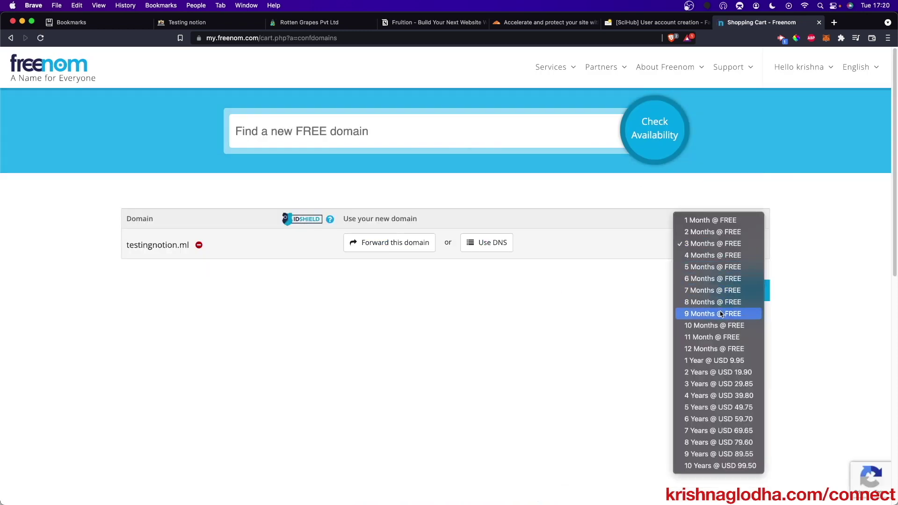
pyautogui.click(719, 350)
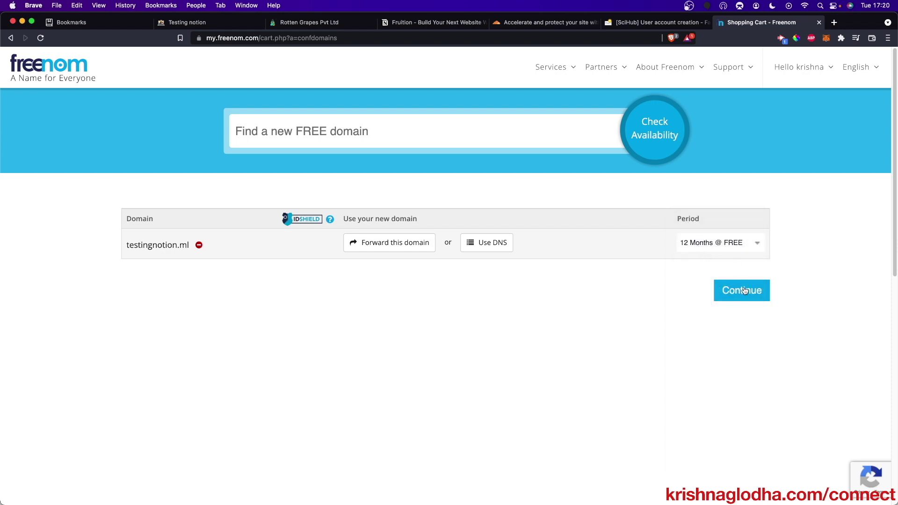
pyautogui.click(744, 290)
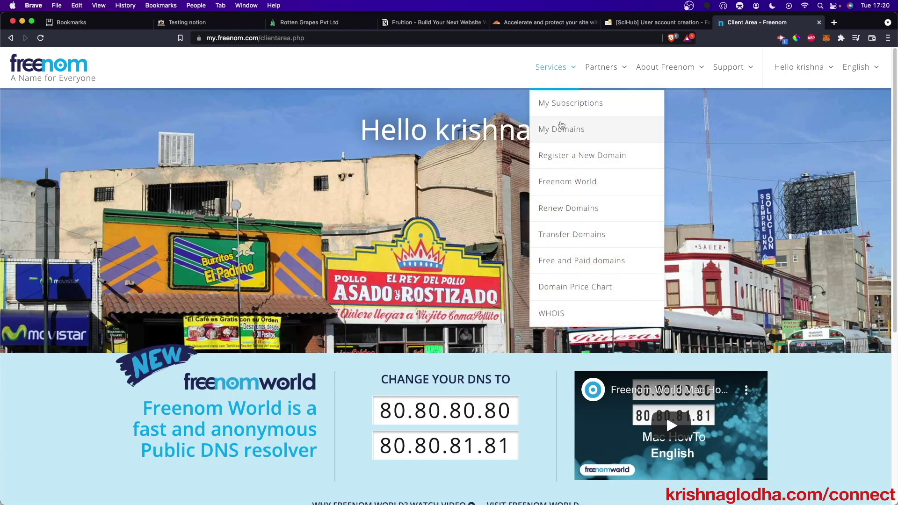
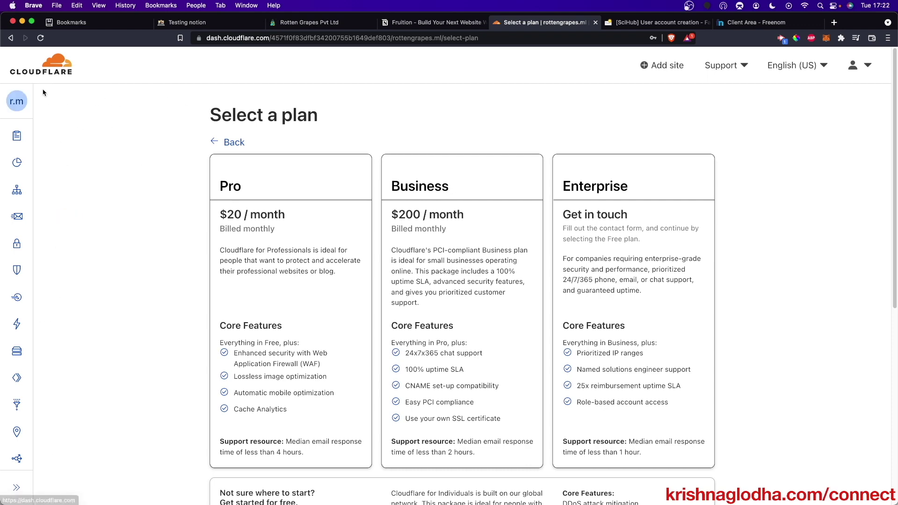
# - Select the Free $0 plan for rottengrapes.ml and start the DNS Quick scan
pyautogui.scroll(-6, 266, 204)
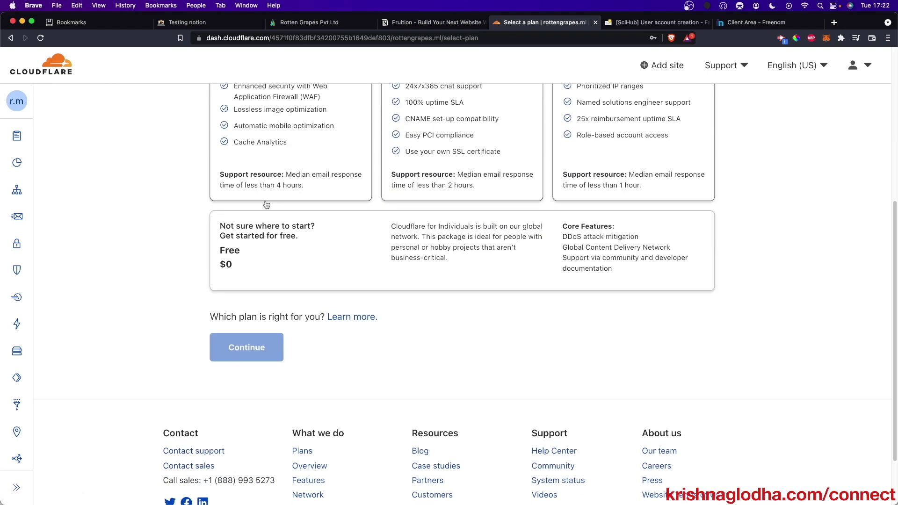
pyautogui.click(325, 277)
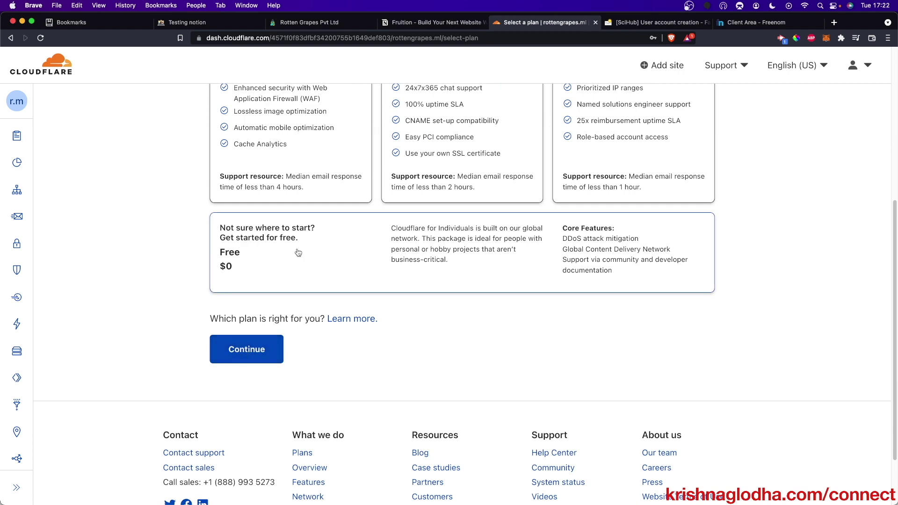
pyautogui.scroll(4, 263, 277)
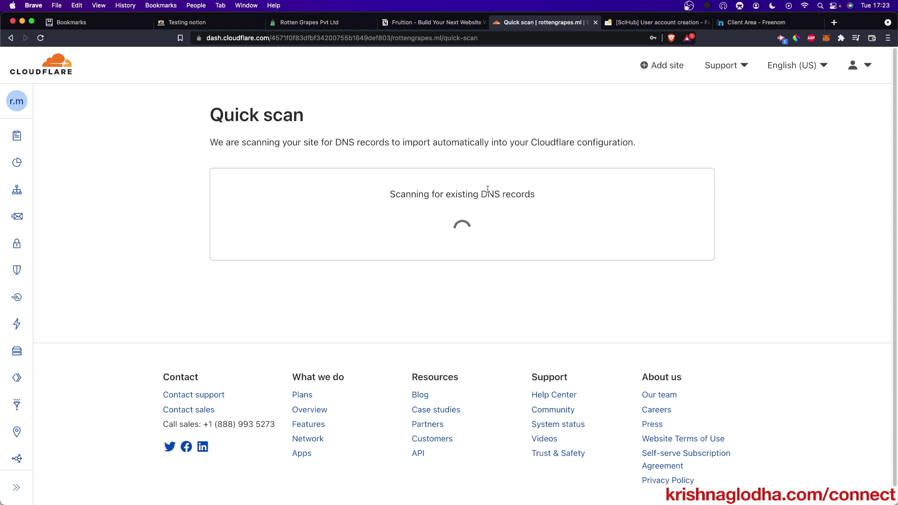
pyautogui.click(761, 21)
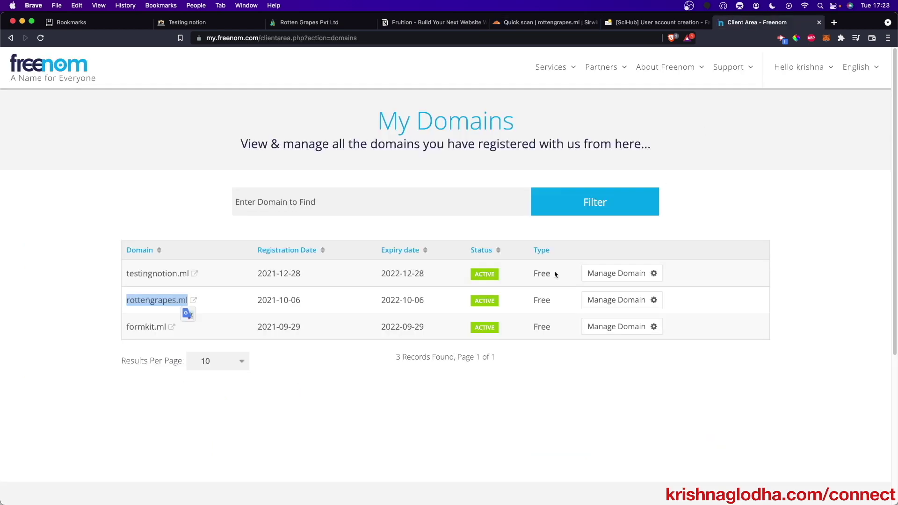
# - Switch rottengrapes.ml to Use custom nameservers in Freenom, then return to Cloudflare's DNS record review
pyautogui.click(617, 300)
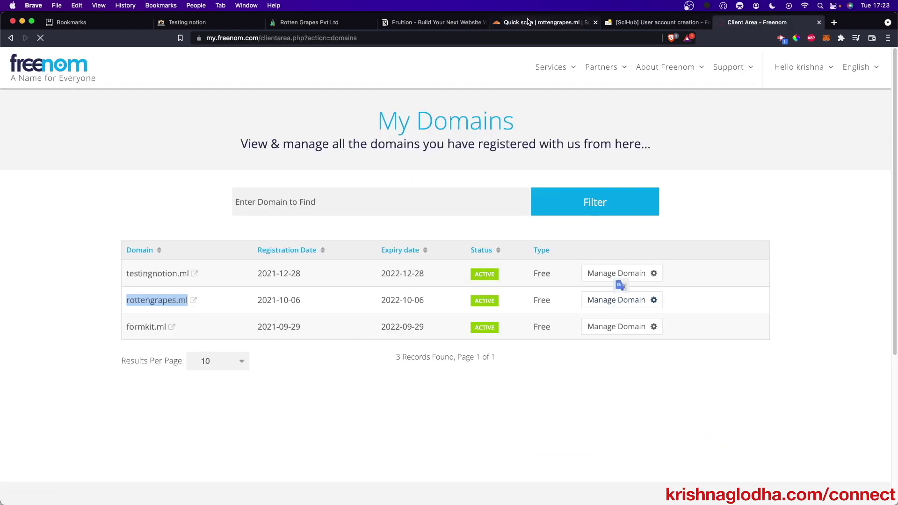
pyautogui.click(548, 22)
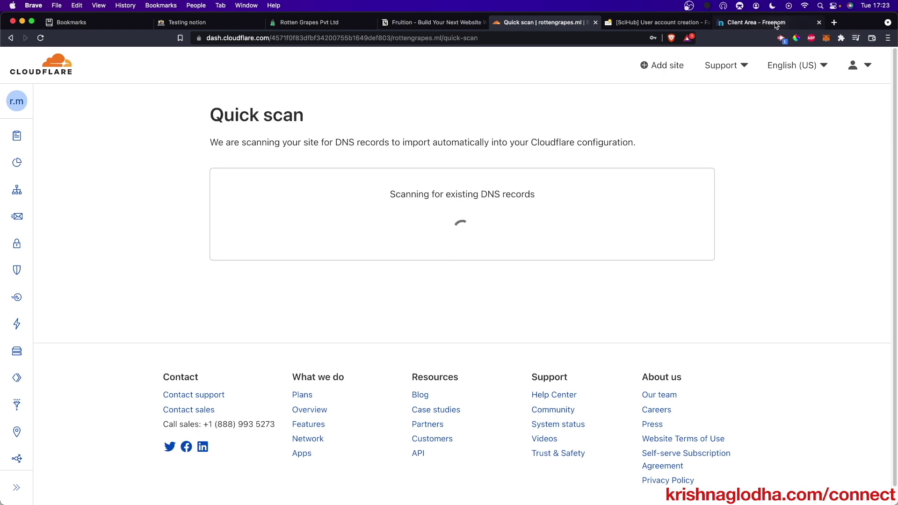
pyautogui.click(760, 22)
pyautogui.click(274, 173)
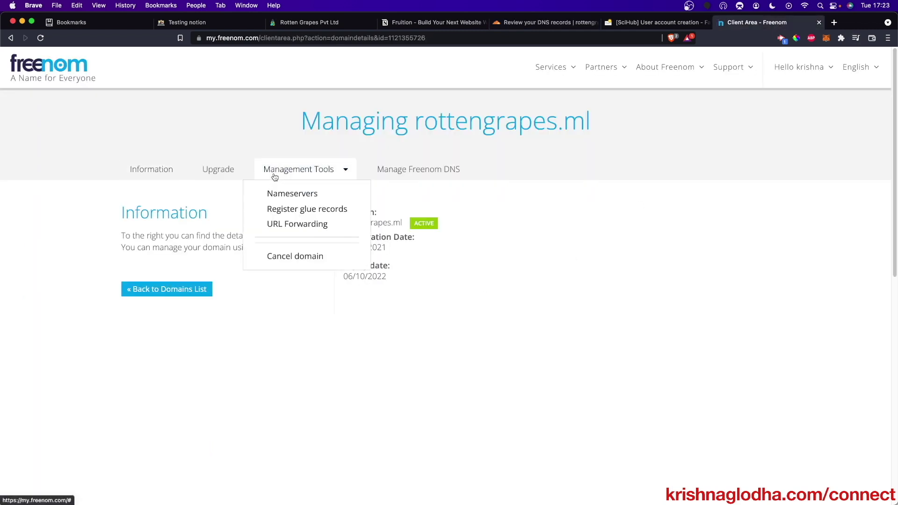
pyautogui.click(283, 193)
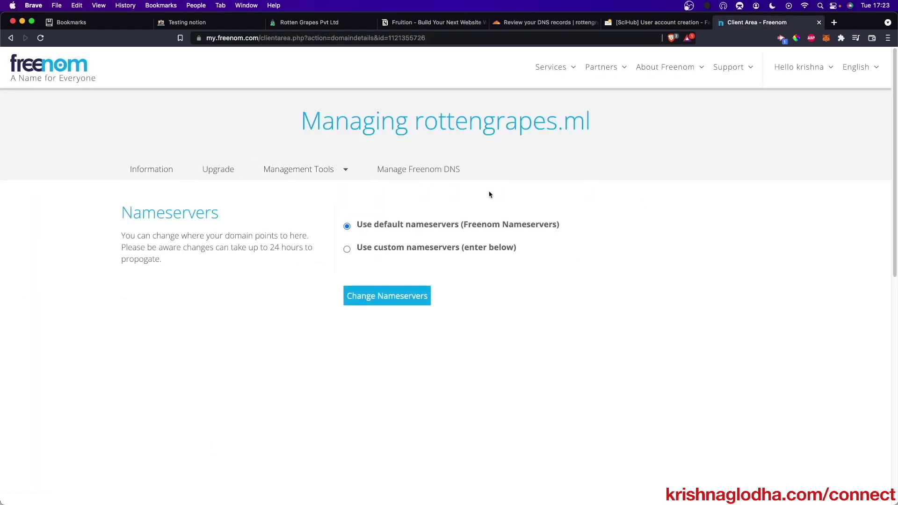
pyautogui.click(347, 249)
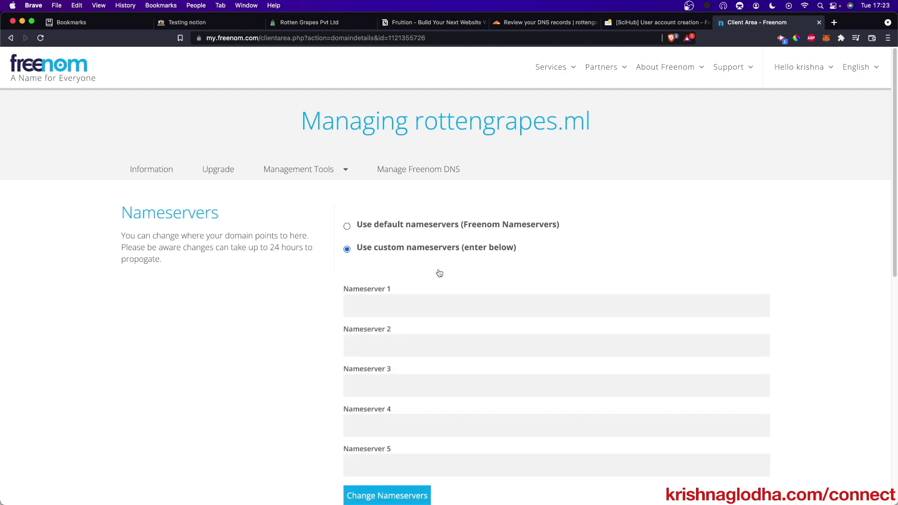
pyautogui.click(559, 23)
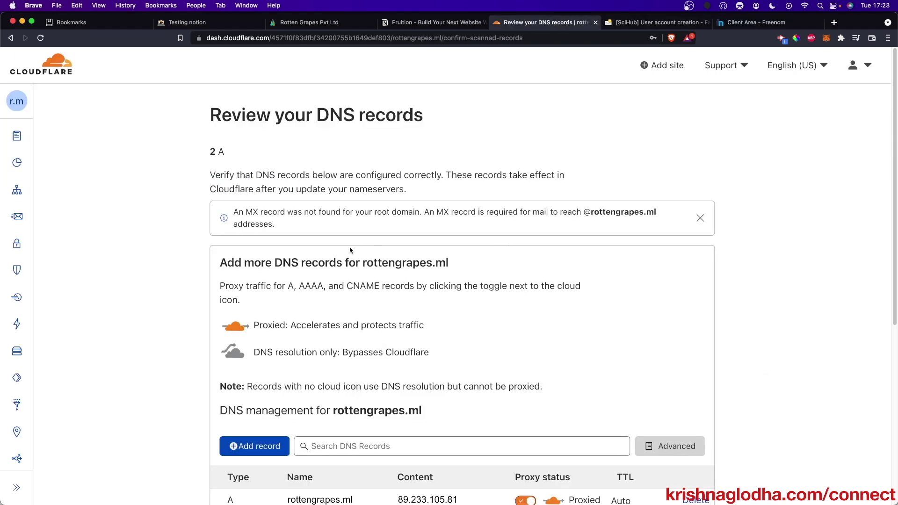
pyautogui.scroll(-3, 350, 250)
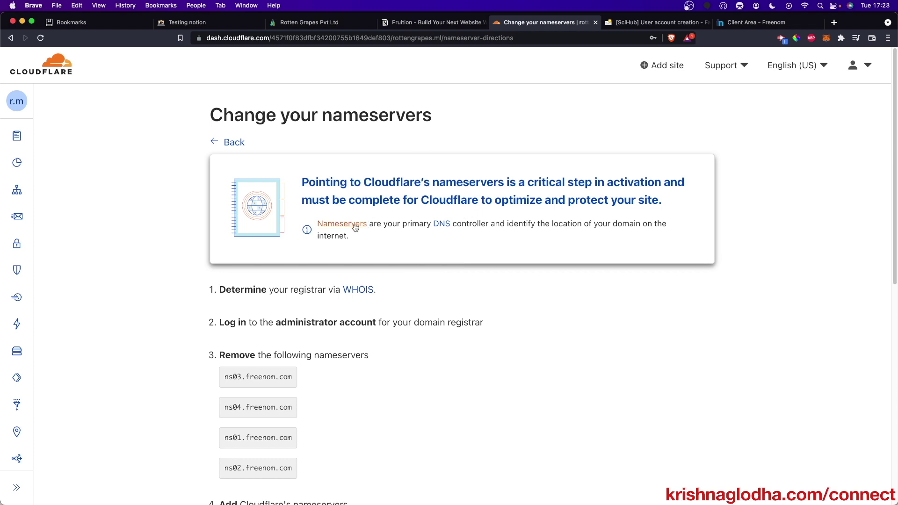
# - Copy amalia.ns.cloudflare.com from Cloudflare into Freenom's Nameserver 1 field
pyautogui.scroll(-3, 348, 281)
pyautogui.scroll(-2, 339, 290)
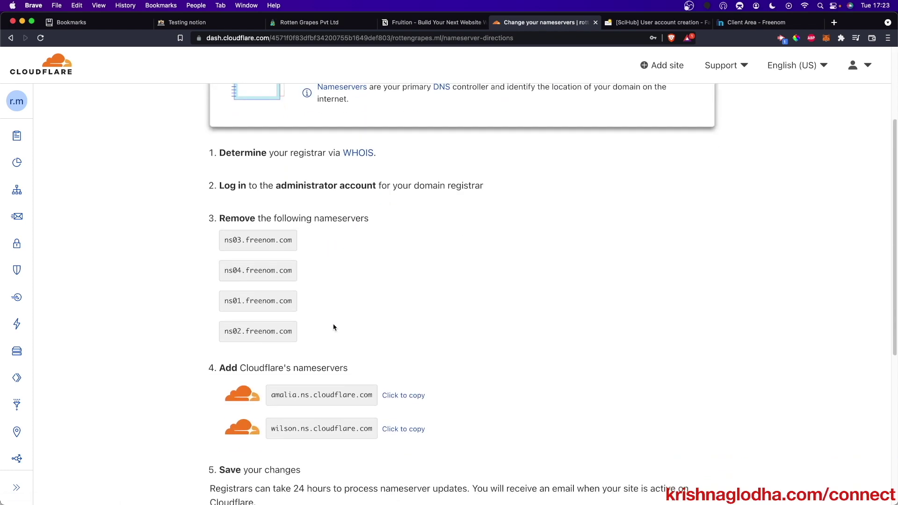
pyautogui.tripleClick(320, 325)
pyautogui.press('super+c')
pyautogui.click(758, 22)
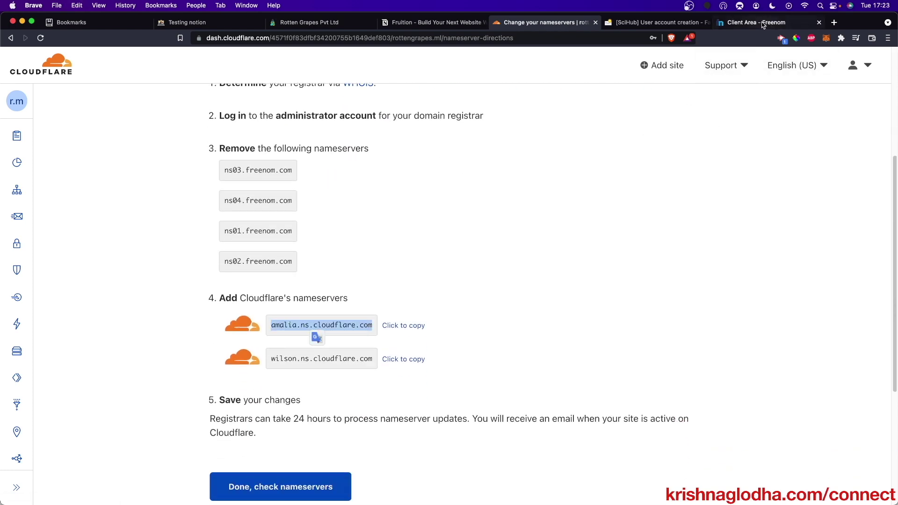
pyautogui.click(437, 305)
pyautogui.press('super+v')
# - Paste wilson.ns.cloudflare.com into Nameserver 2 and save the custom nameservers
pyautogui.click(519, 24)
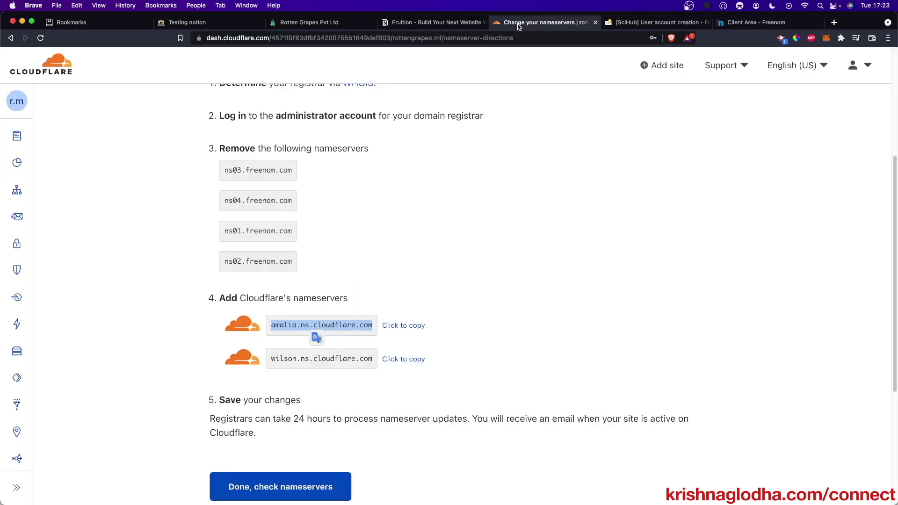
pyautogui.click(403, 360)
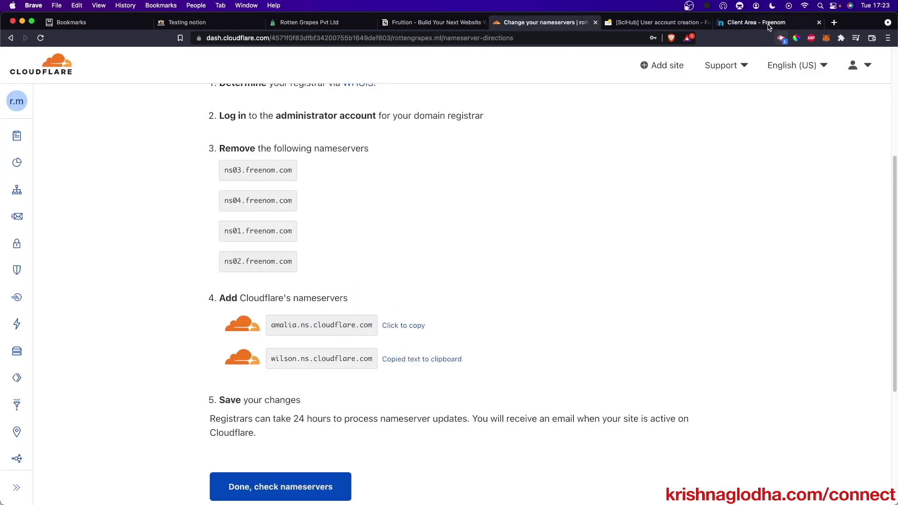
pyautogui.click(758, 22)
pyautogui.click(449, 346)
pyautogui.press('super+v')
pyautogui.click(392, 494)
# - Confirm the nameserver change saved in Freenom and return to Cloudflare's instructions
pyautogui.scroll(-3, 622, 257)
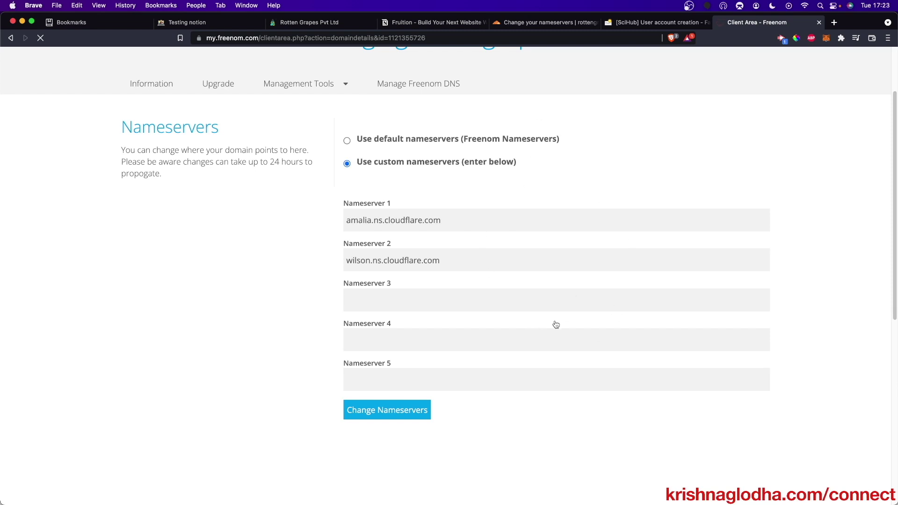
pyautogui.click(544, 24)
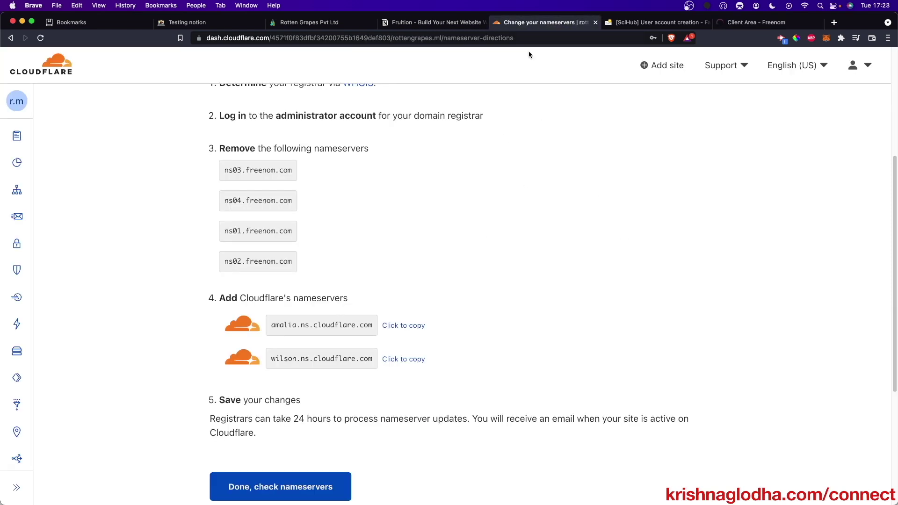
pyautogui.click(730, 22)
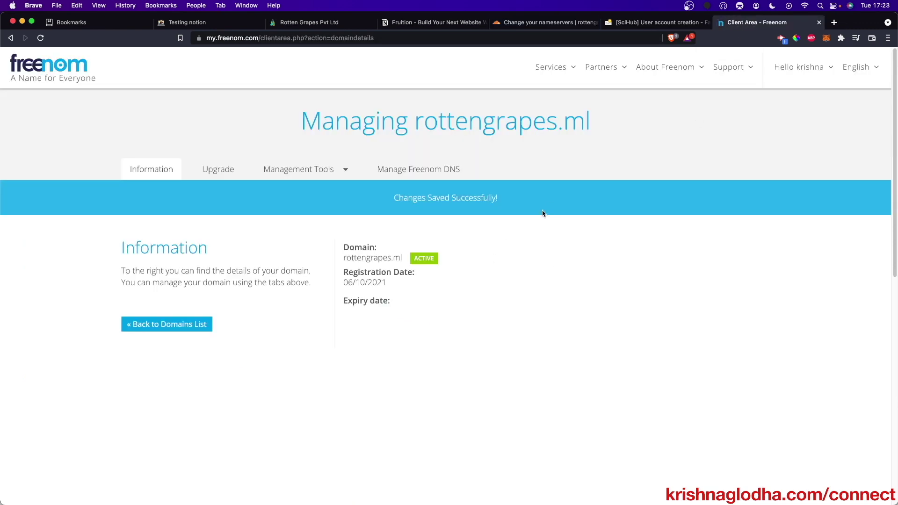
pyautogui.click(543, 22)
pyautogui.scroll(-3, 280, 412)
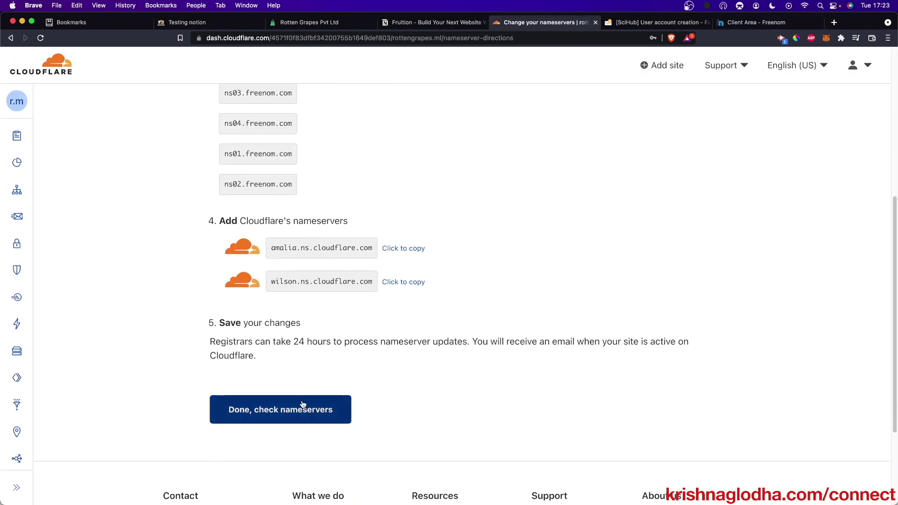
# - Apply the Always Use HTTPS and Auto Minify recommendations, then go to the rottengrapes.ml overview
pyautogui.click(301, 408)
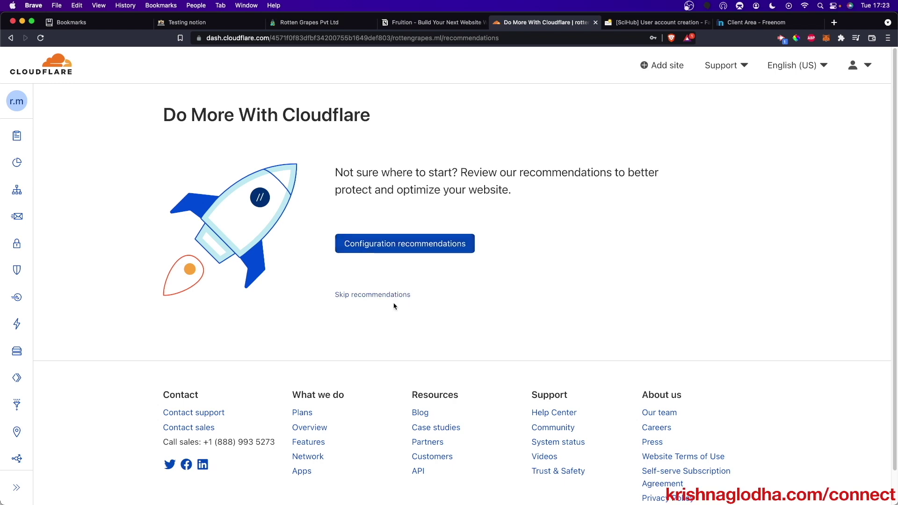
pyautogui.click(408, 252)
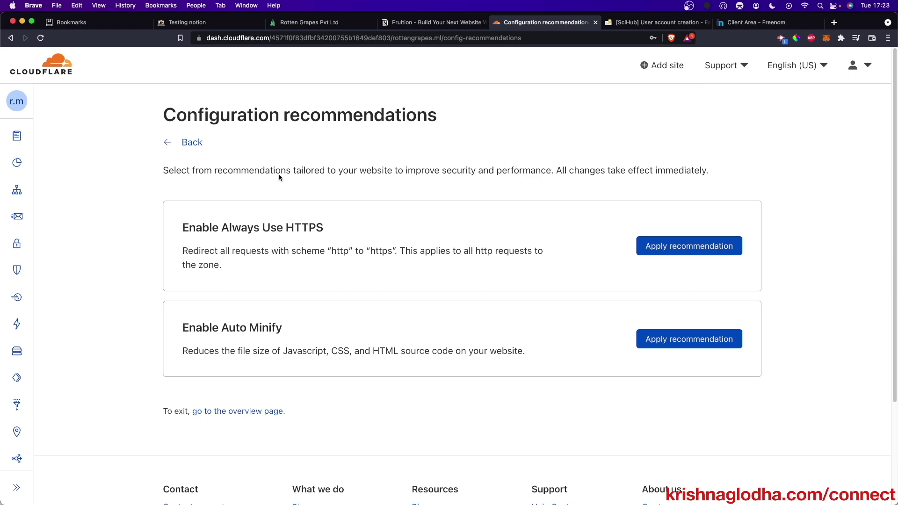
pyautogui.click(654, 247)
pyautogui.click(678, 345)
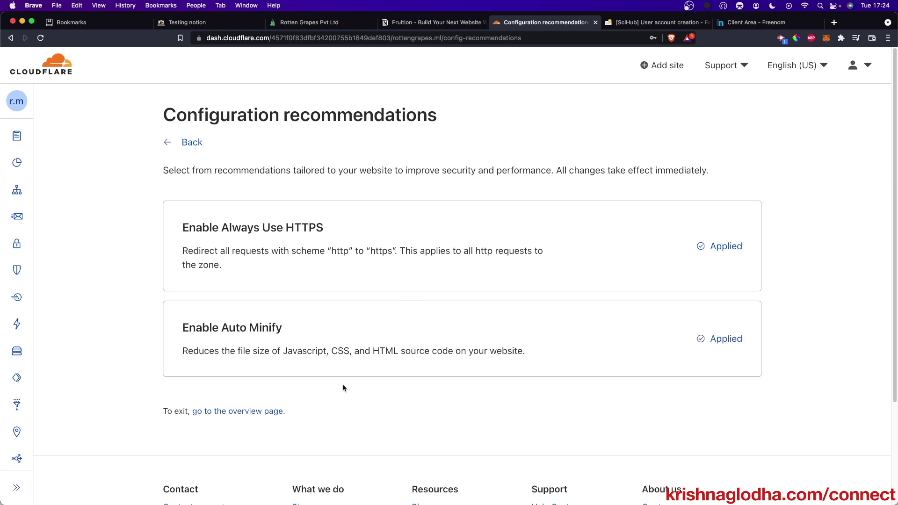
pyautogui.click(212, 411)
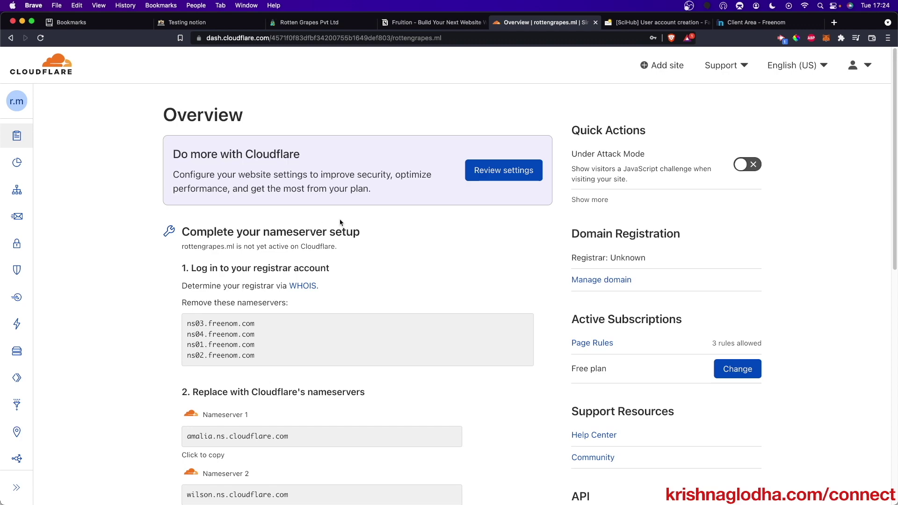
# - Recheck nameservers until Cloudflare confirms rottengrapes.ml is protected, then switch to the Fruition page
pyautogui.scroll(-10, 433, 274)
pyautogui.click(470, 211)
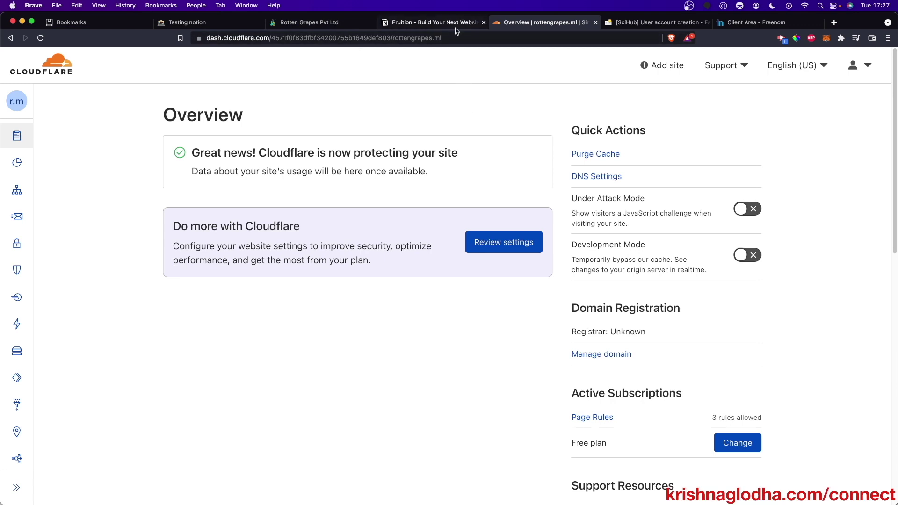
pyautogui.click(434, 22)
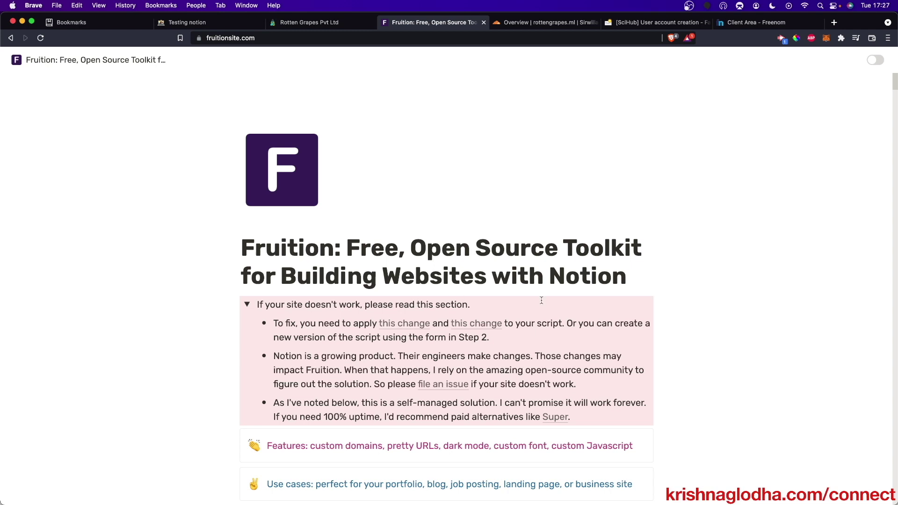
# - Read the Fruition guide down to step 12 on Workers, then return to the Cloudflare overview
pyautogui.scroll(-15, 551, 301)
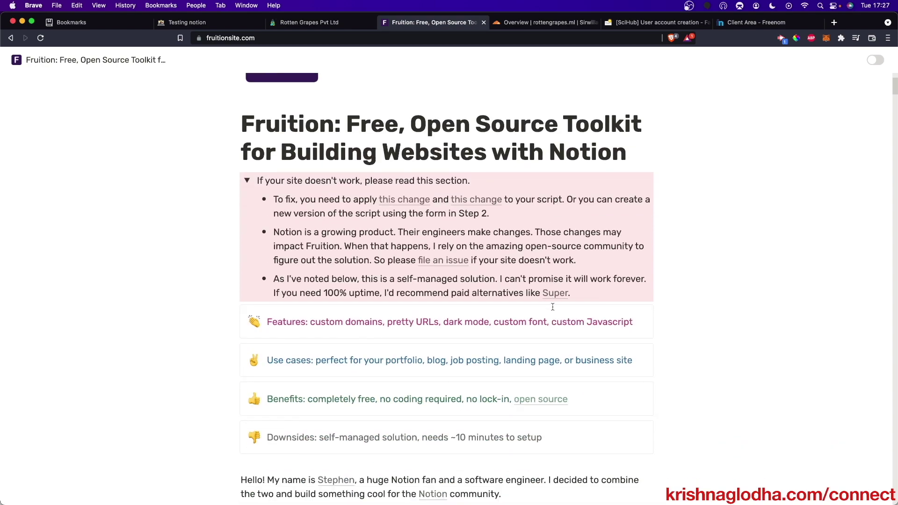
pyautogui.scroll(-10, 553, 306)
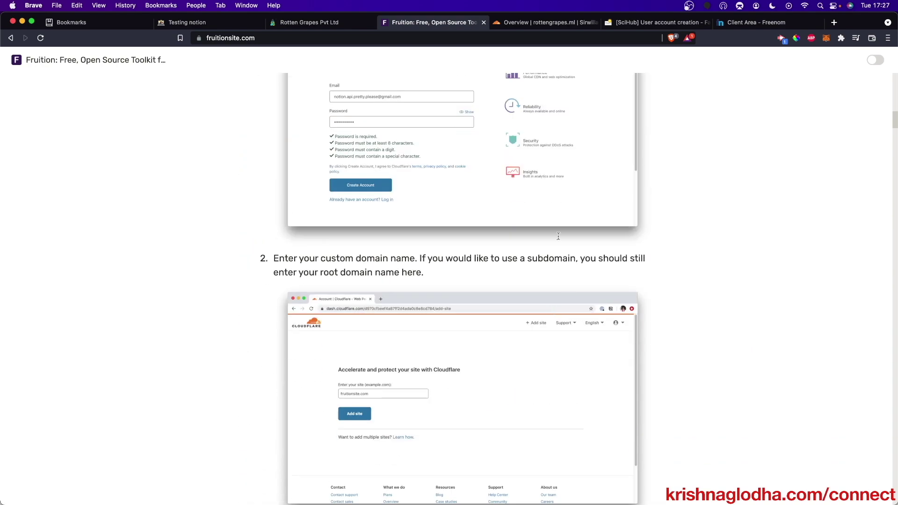
pyautogui.scroll(-7, 526, 294)
pyautogui.scroll(-20, 518, 305)
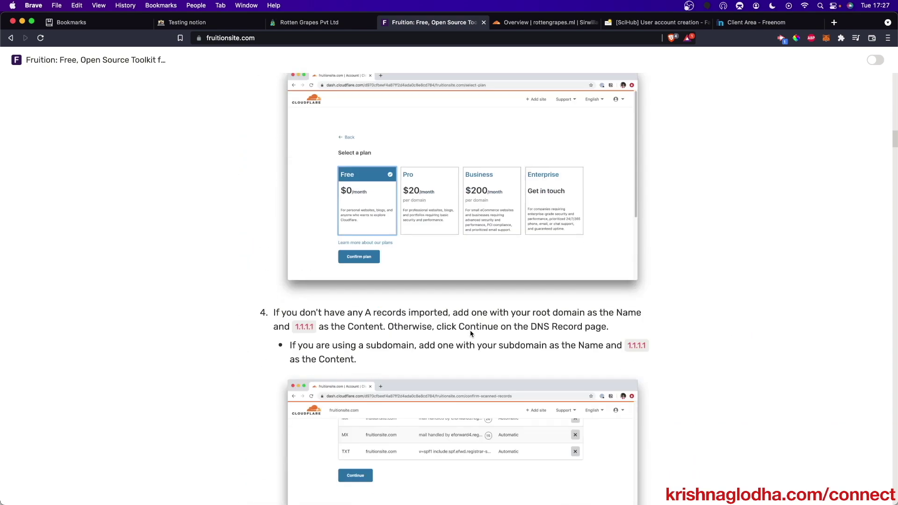
pyautogui.scroll(5, 548, 298)
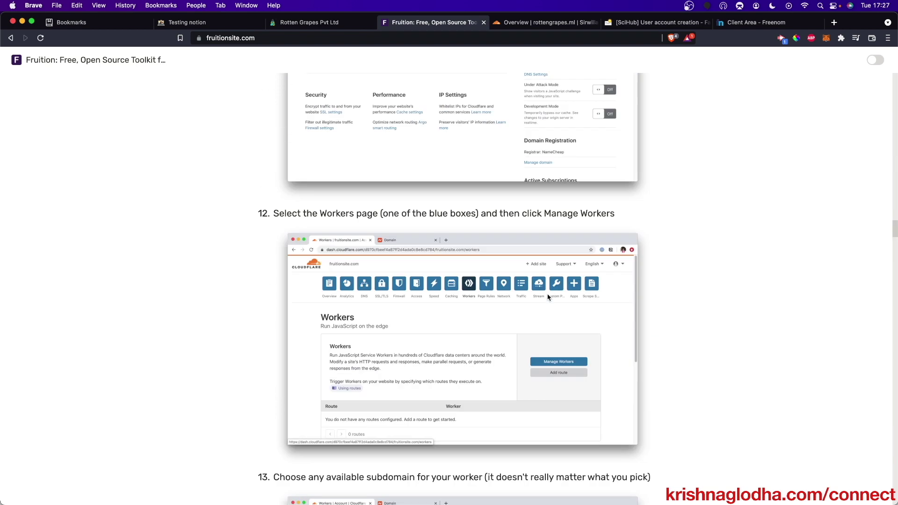
pyautogui.click(547, 24)
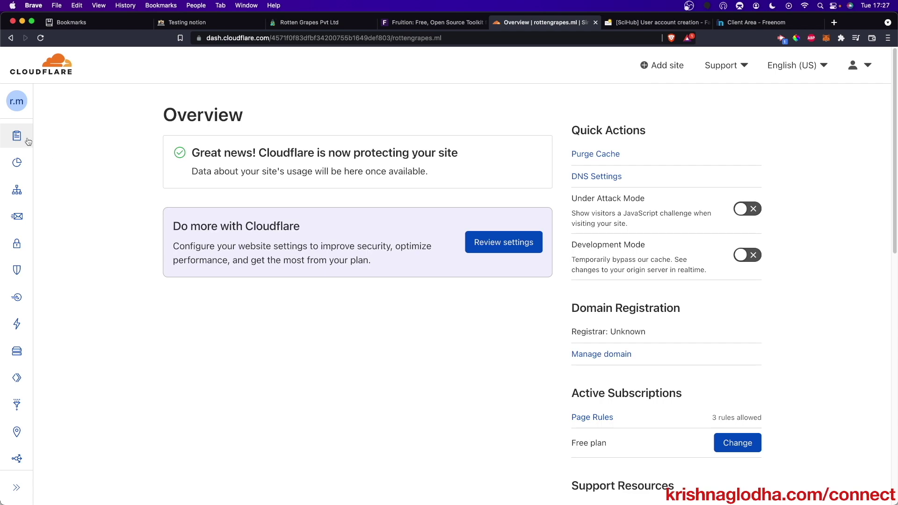
pyautogui.moveTo(28, 141)
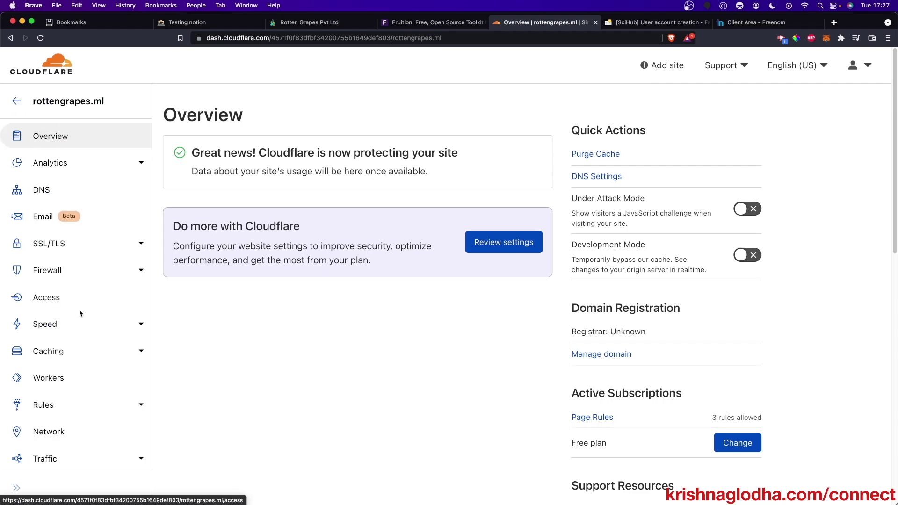
# - Claim a workers.dev subdomain on the Free Workers plan and refresh the EmailFake inbox
pyautogui.click(53, 378)
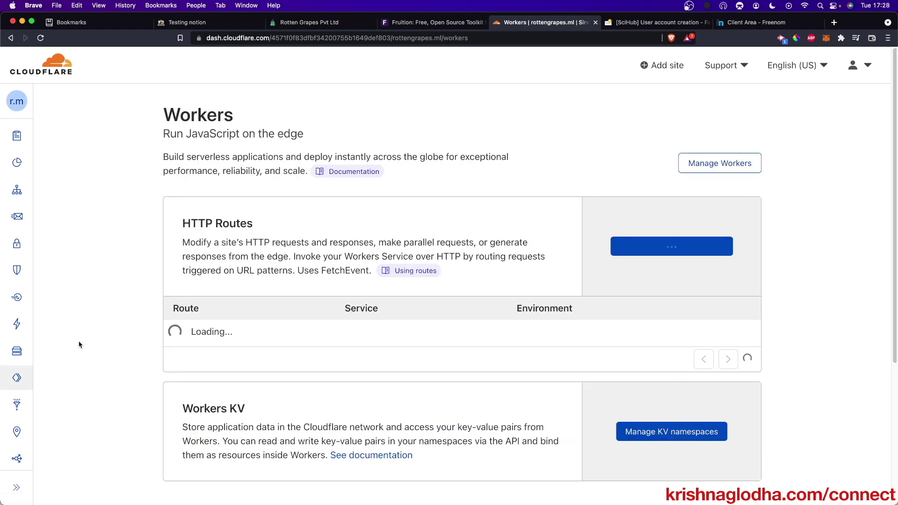
pyautogui.click(734, 164)
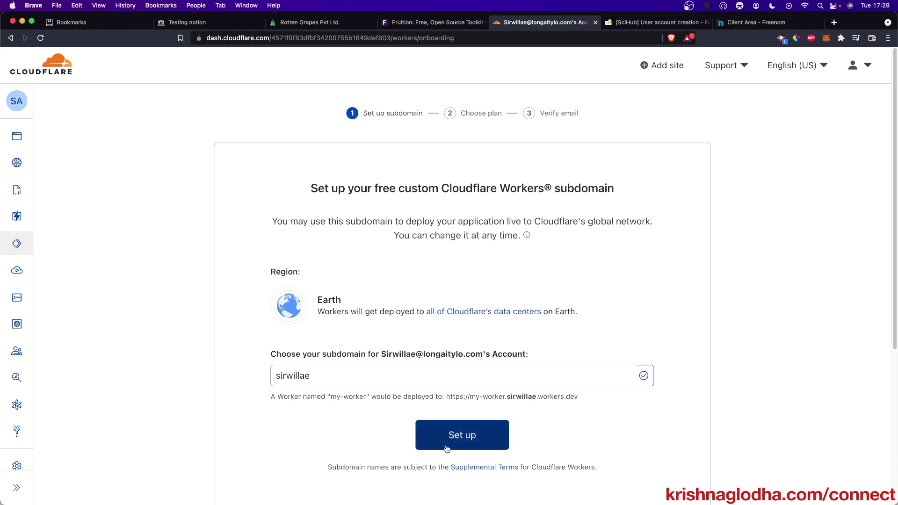
pyautogui.click(448, 444)
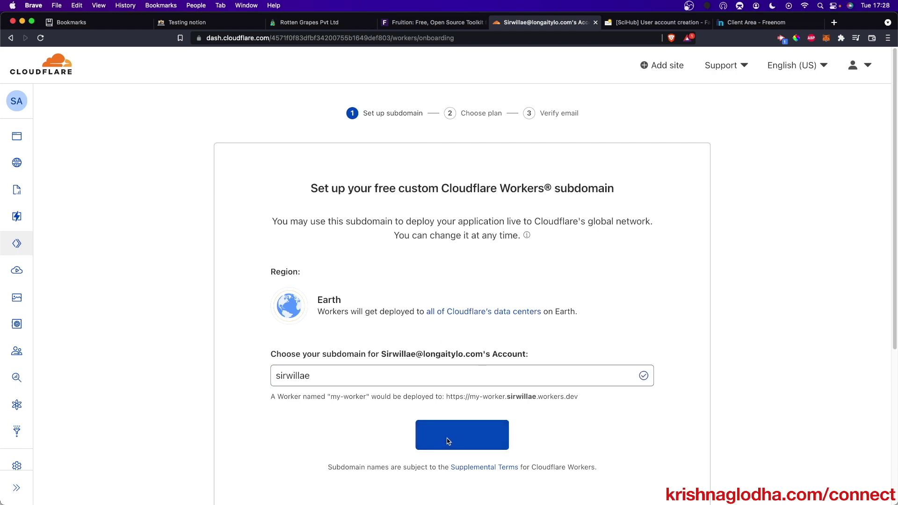
pyautogui.click(332, 412)
pyautogui.hotkey('ctrl', 'Tab')
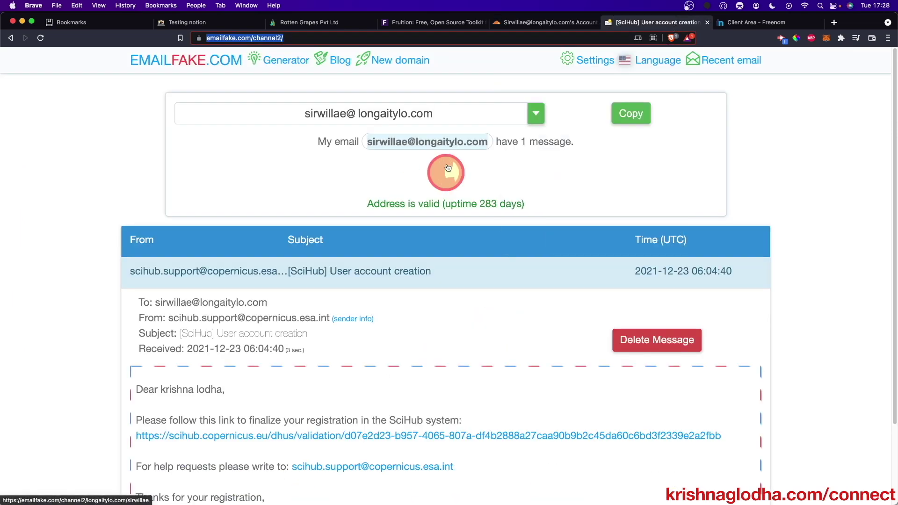
pyautogui.click(448, 168)
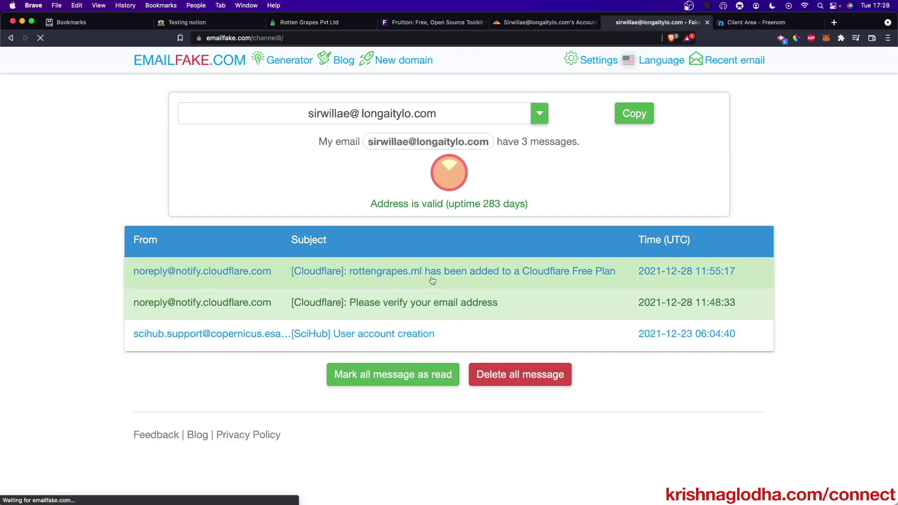
# - Open Cloudflare's verification email, follow its link and pass the bus-tile captcha
pyautogui.click(432, 281)
pyautogui.scroll(-3, 432, 343)
pyautogui.scroll(5, 432, 343)
pyautogui.click(445, 171)
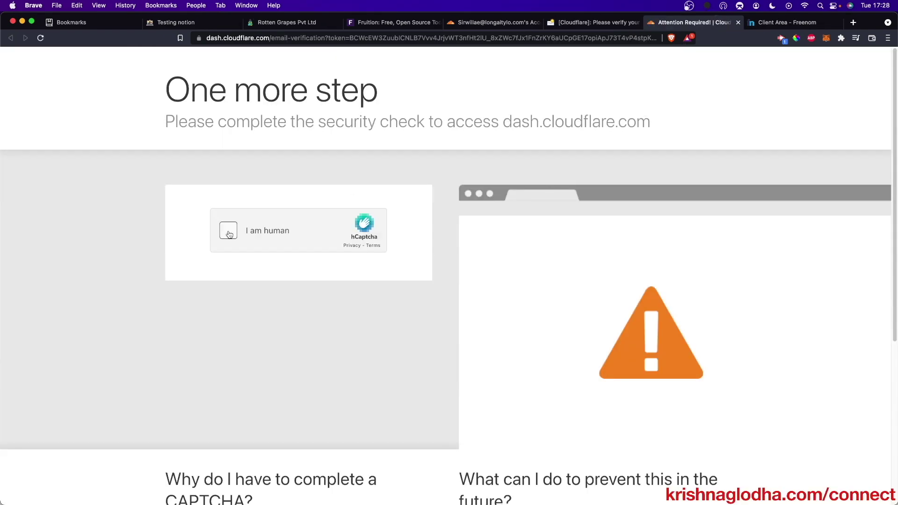
pyautogui.click(228, 230)
pyautogui.click(285, 242)
pyautogui.click(435, 242)
pyautogui.click(360, 317)
pyautogui.click(442, 388)
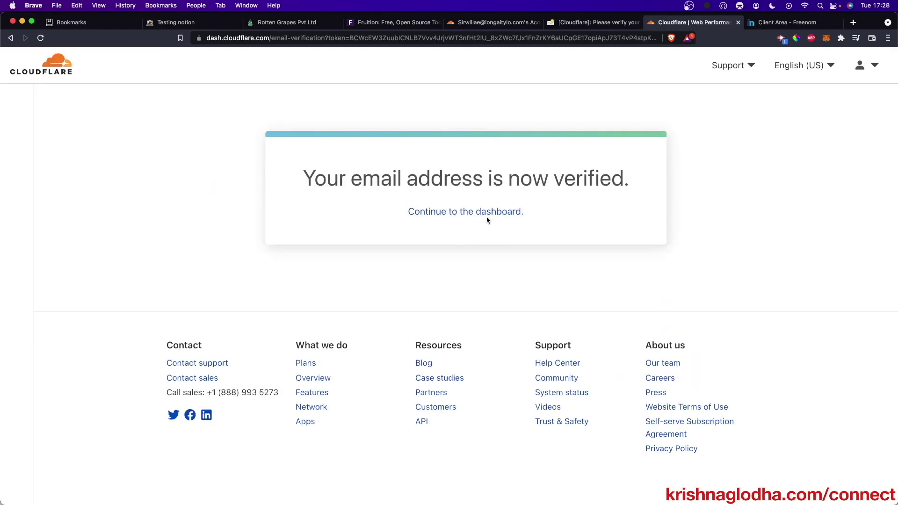
# - Go from the dashboard to rottengrapes.ml's Manage Workers and start Create a Service
pyautogui.click(487, 215)
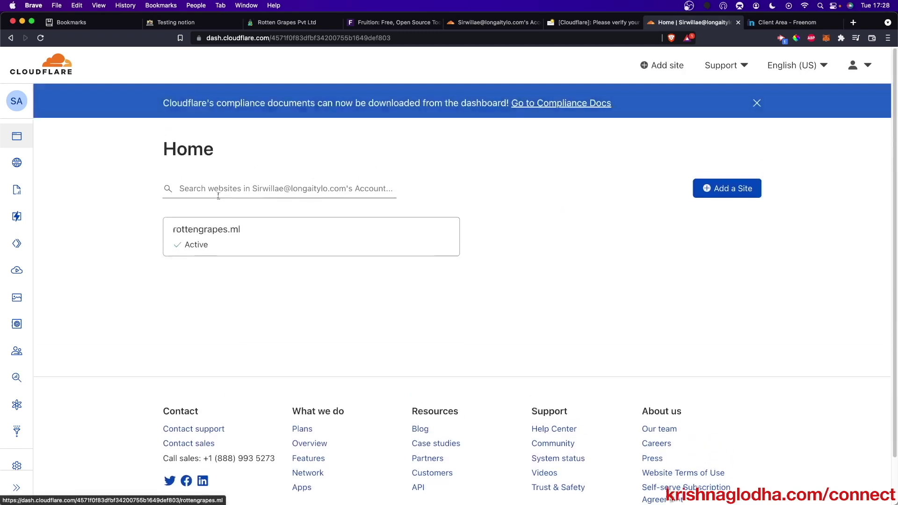
pyautogui.click(217, 229)
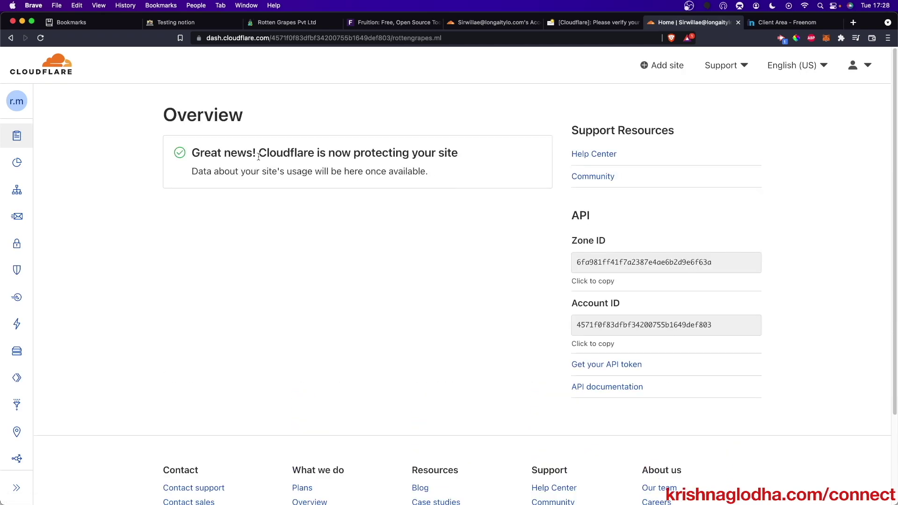
pyautogui.click(49, 380)
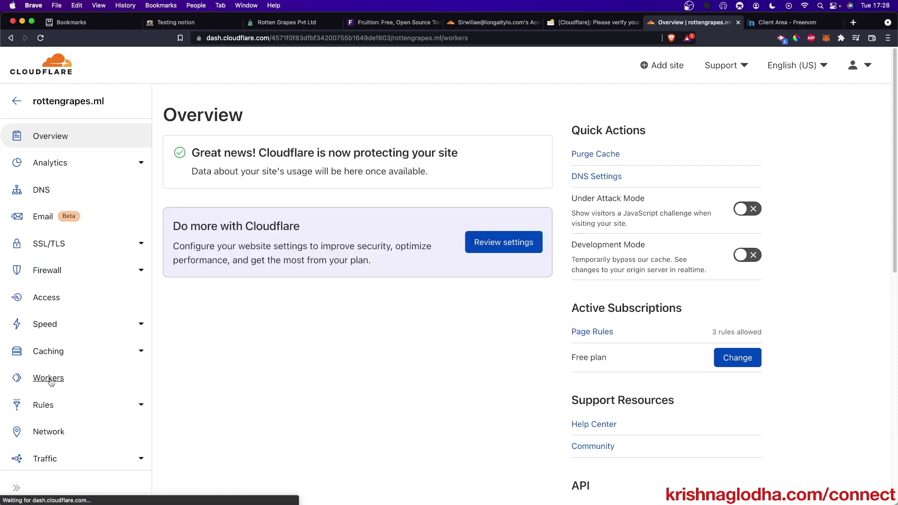
pyautogui.click(741, 170)
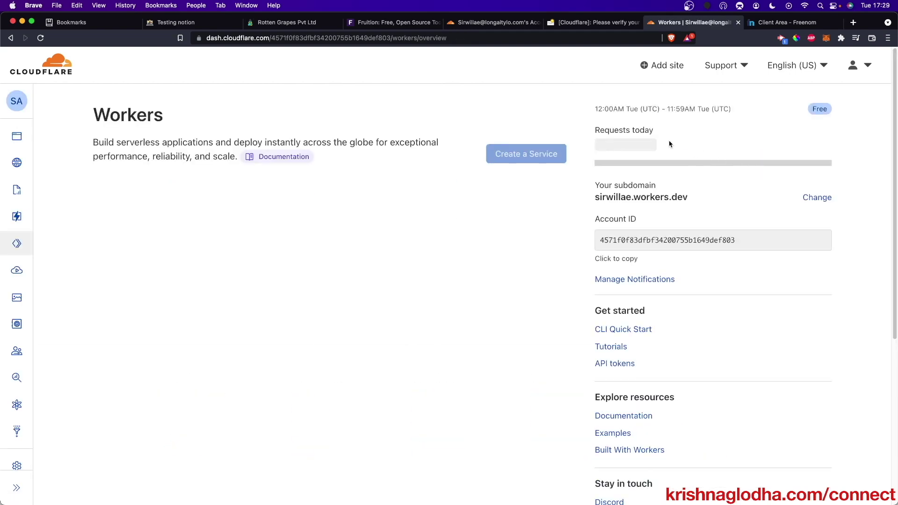
pyautogui.click(507, 154)
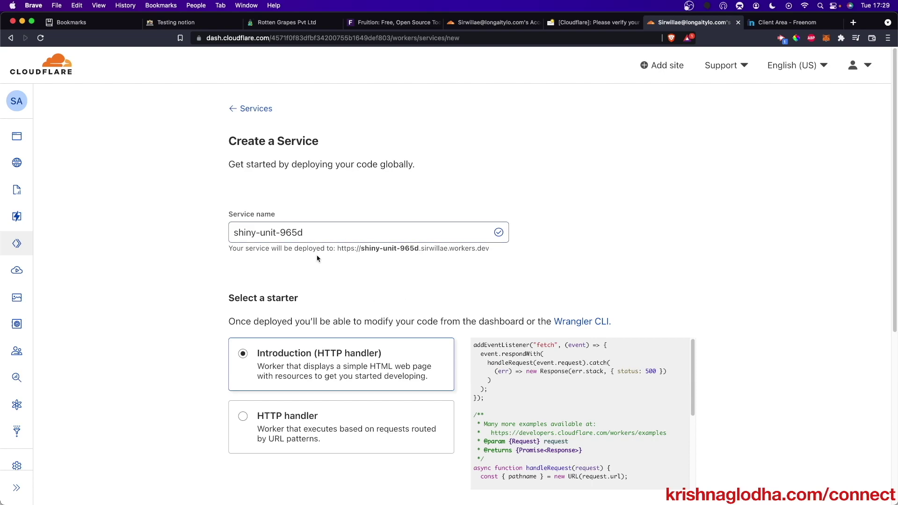
# - Create the shiny-unit-965d service with the default starter, then open Quick edit
pyautogui.scroll(-5, 377, 247)
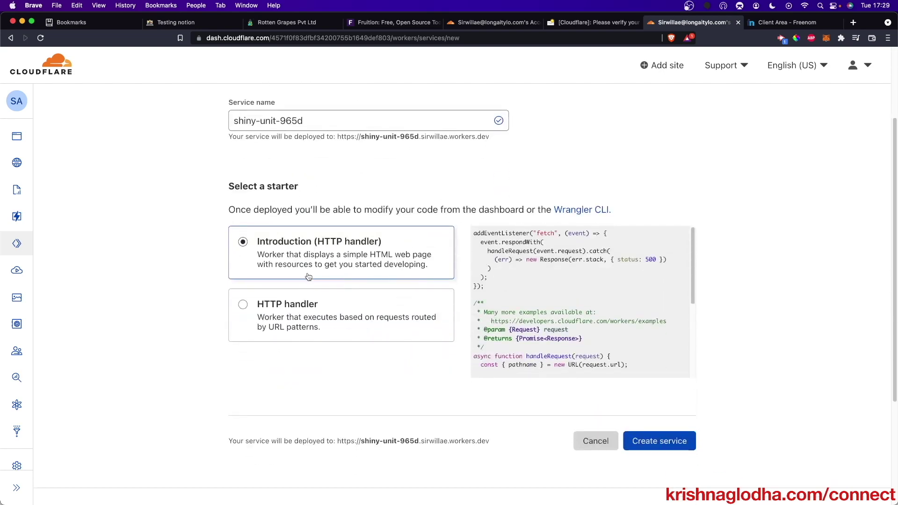
pyautogui.click(637, 439)
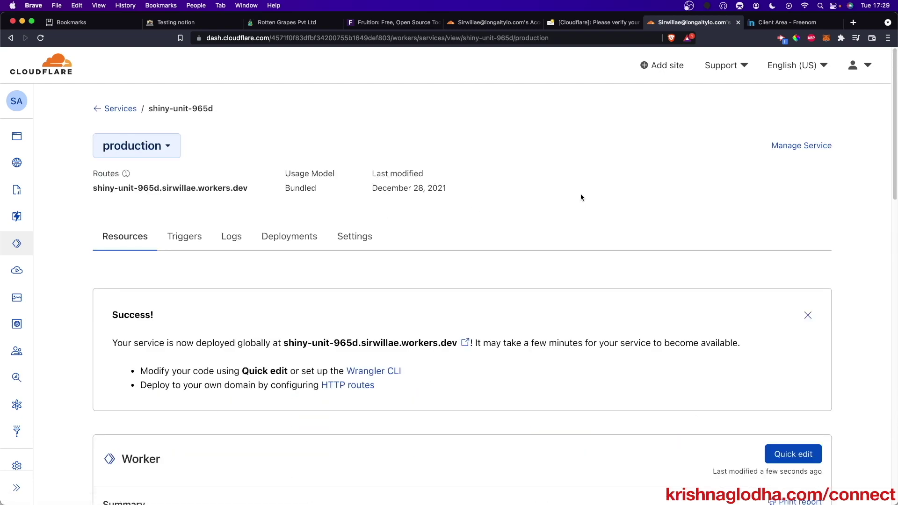
pyautogui.scroll(-5, 582, 196)
pyautogui.scroll(5, 581, 195)
pyautogui.scroll(-8, 581, 194)
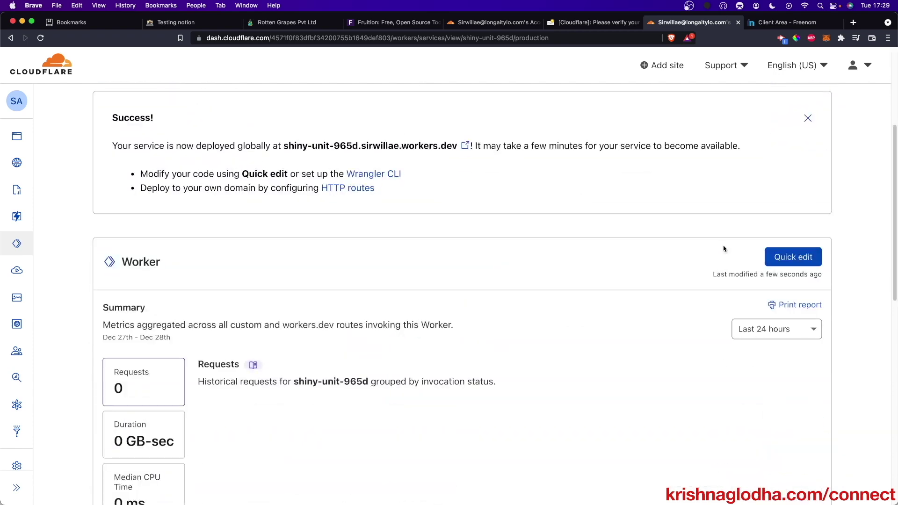
pyautogui.click(784, 259)
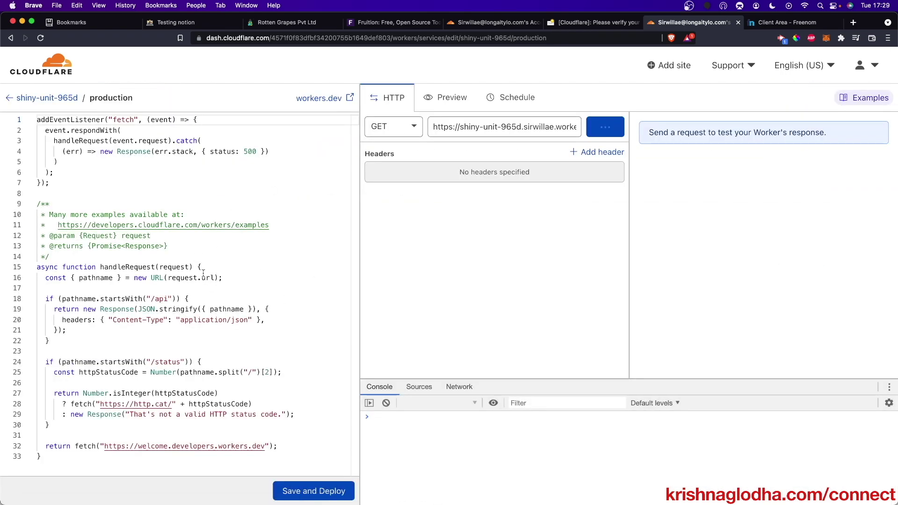
# - Enter rottengrapes.ml as Your Domain in the Fruition script generator
pyautogui.click(383, 22)
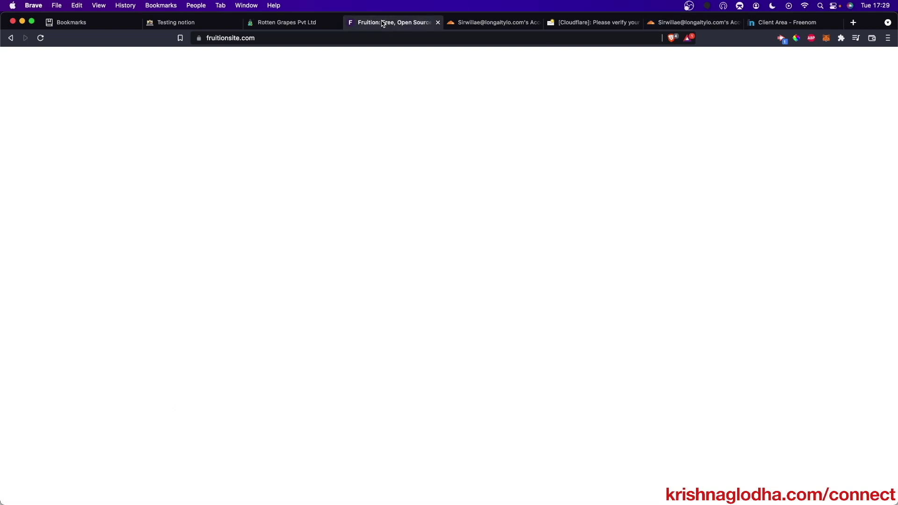
pyautogui.scroll(-6, 533, 273)
pyautogui.scroll(-10, 533, 273)
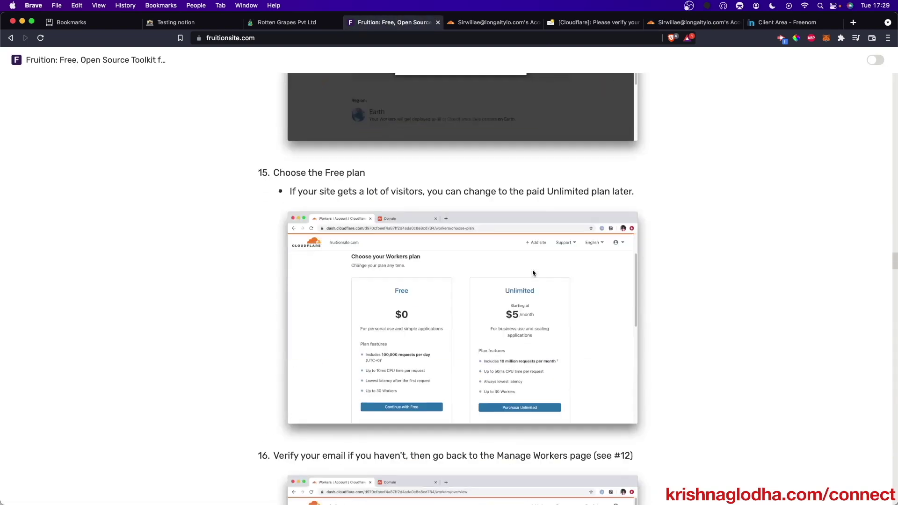
pyautogui.scroll(-20, 532, 273)
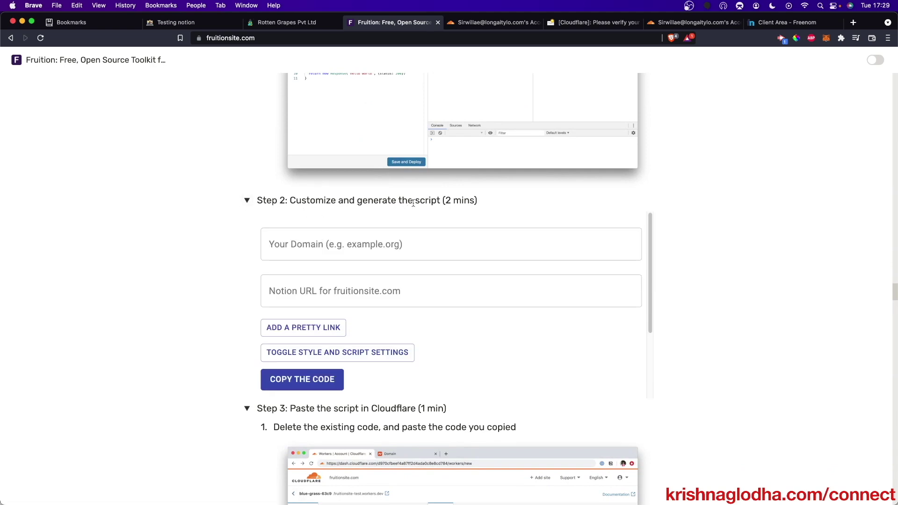
pyautogui.click(414, 244)
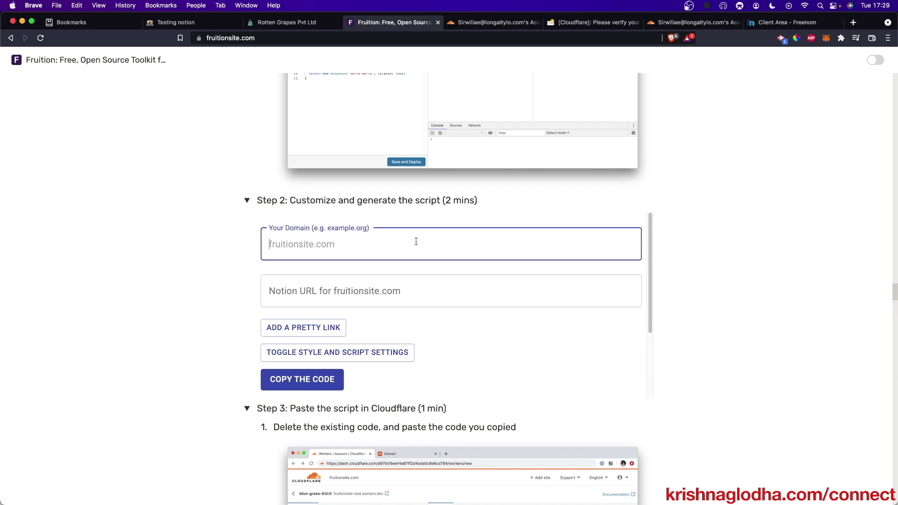
pyautogui.write('rotten')
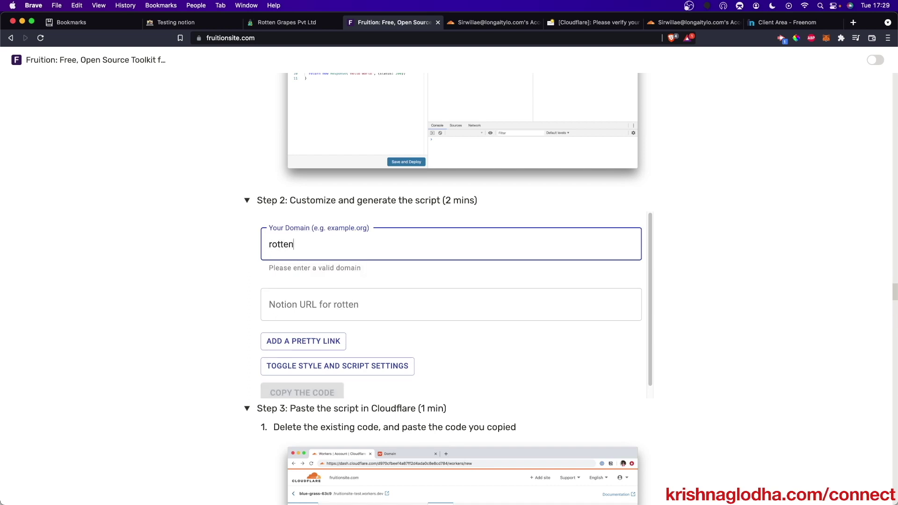
pyautogui.write('grapes.ml')
# - Open the Testing notion page's Share menu to get its link
pyautogui.click(329, 290)
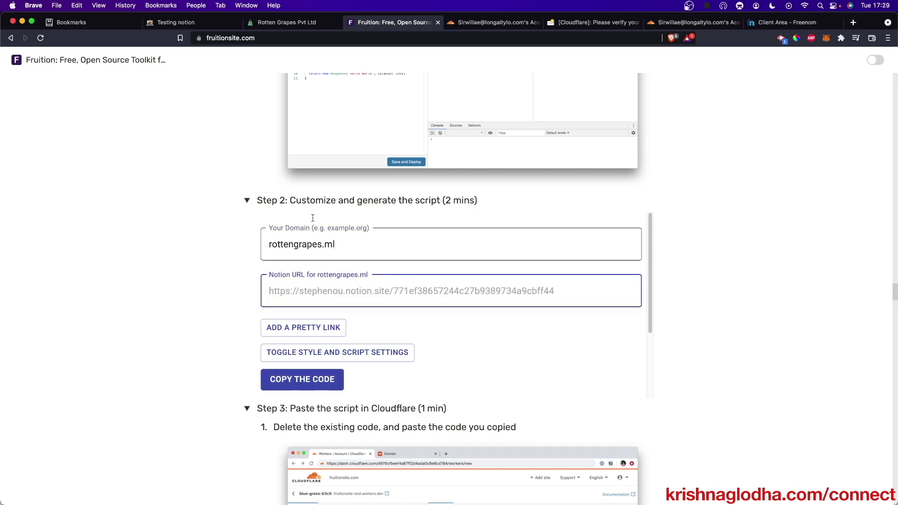
pyautogui.click(157, 23)
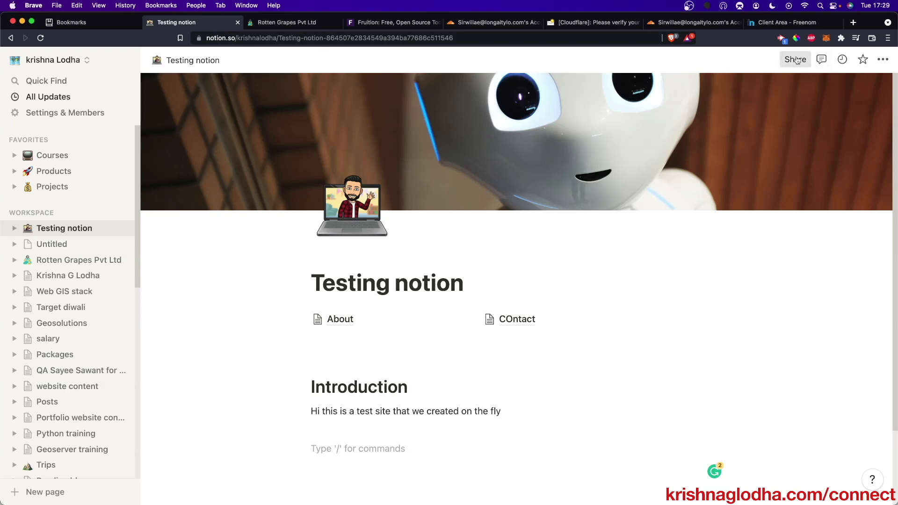
pyautogui.click(796, 60)
# - Paste the Testing notion page's copied web link into Fruition's Notion URL field
pyautogui.click(860, 114)
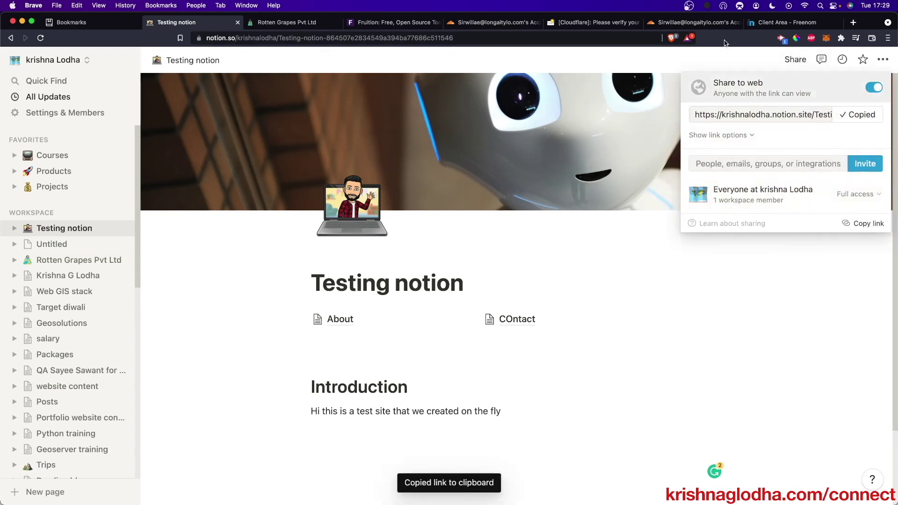
pyautogui.click(511, 21)
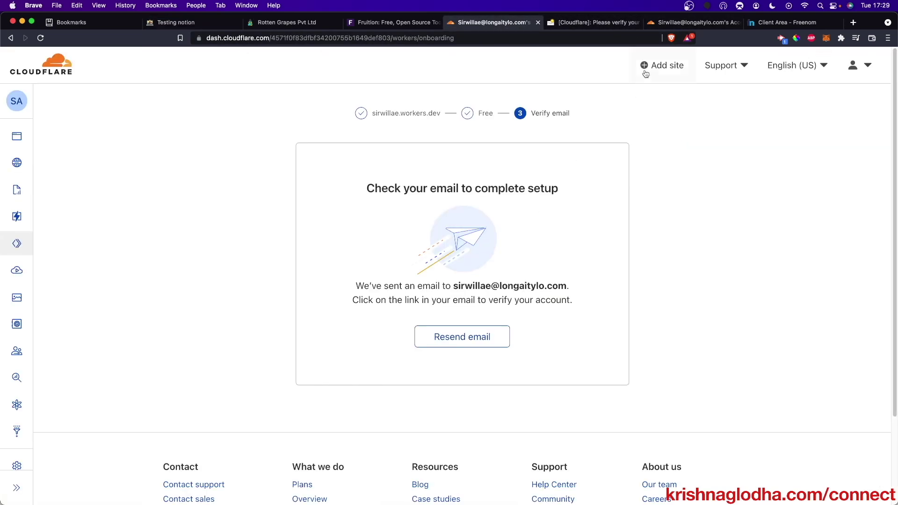
pyautogui.click(648, 24)
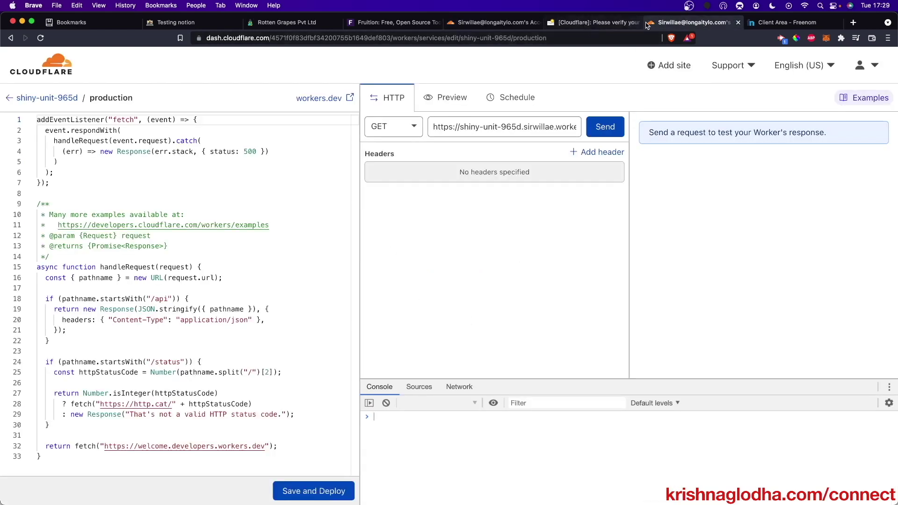
pyautogui.click(397, 22)
pyautogui.click(369, 299)
pyautogui.press('super+v')
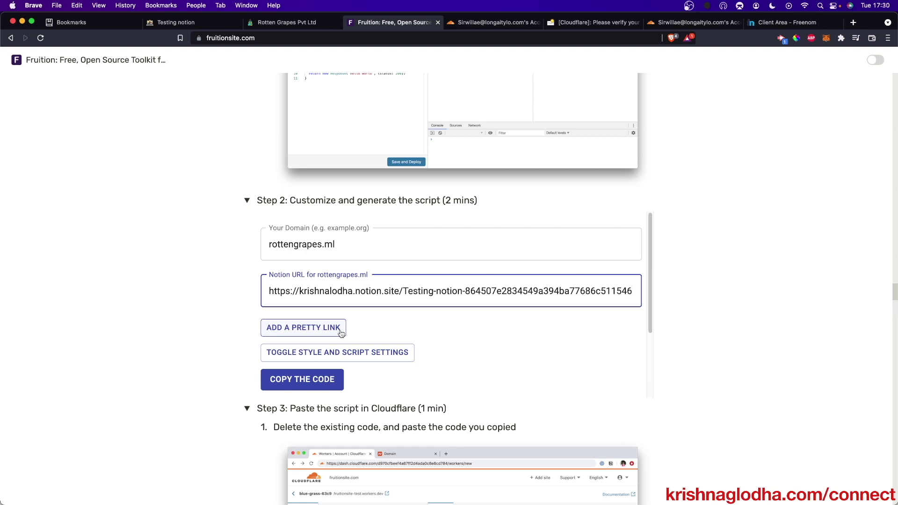
pyautogui.click(177, 22)
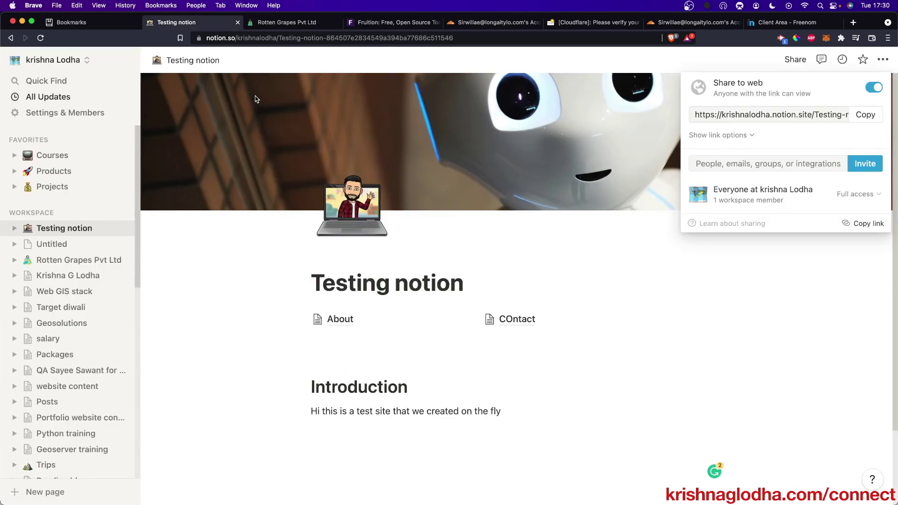
# - Copy the About sub-page's Notion address and add a new pretty link entry in Fruition
pyautogui.click(336, 318)
pyautogui.click(337, 318)
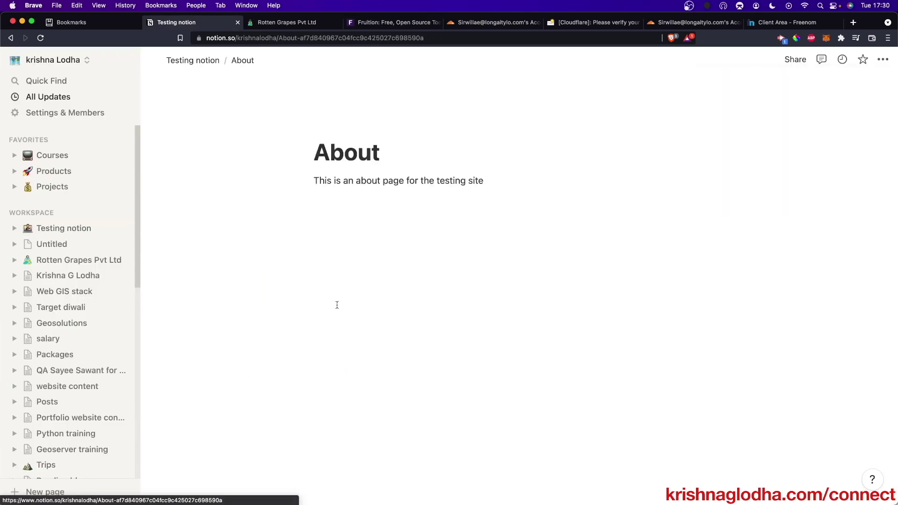
pyautogui.moveTo(300, 37); pyautogui.dragTo(432, 32)
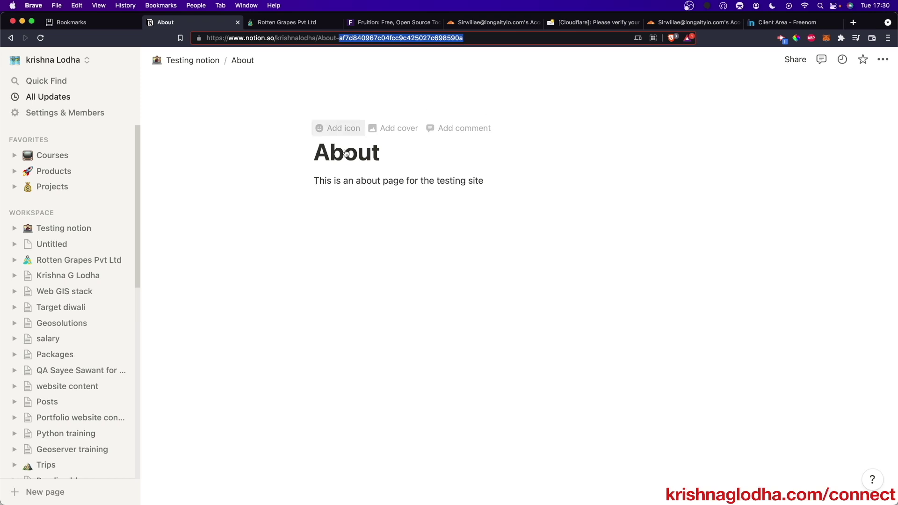
pyautogui.click(377, 39)
pyautogui.press('super+c')
pyautogui.click(377, 24)
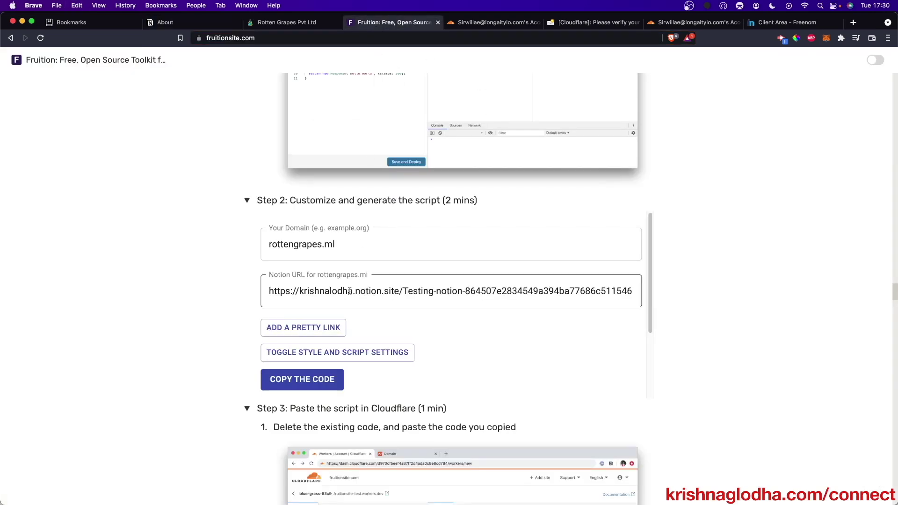
pyautogui.click(334, 328)
# - Map the pretty link slug 'about' to the About page's Notion URL
pyautogui.click(363, 335)
pyautogui.write('about')
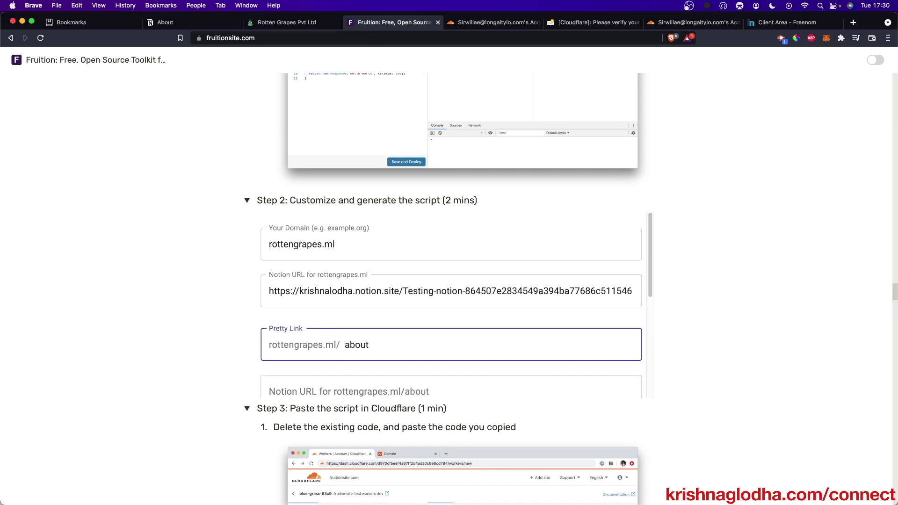
pyautogui.scroll(-3, 370, 343)
pyautogui.click(370, 337)
pyautogui.press('super+v')
pyautogui.scroll(-3, 370, 343)
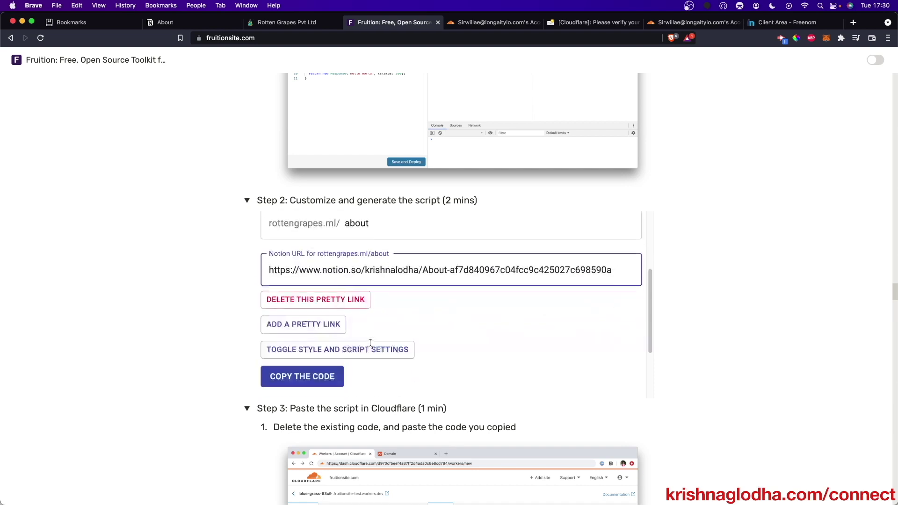
# - Add another pretty link entry and copy the COntact sub-page's Notion address
pyautogui.click(317, 324)
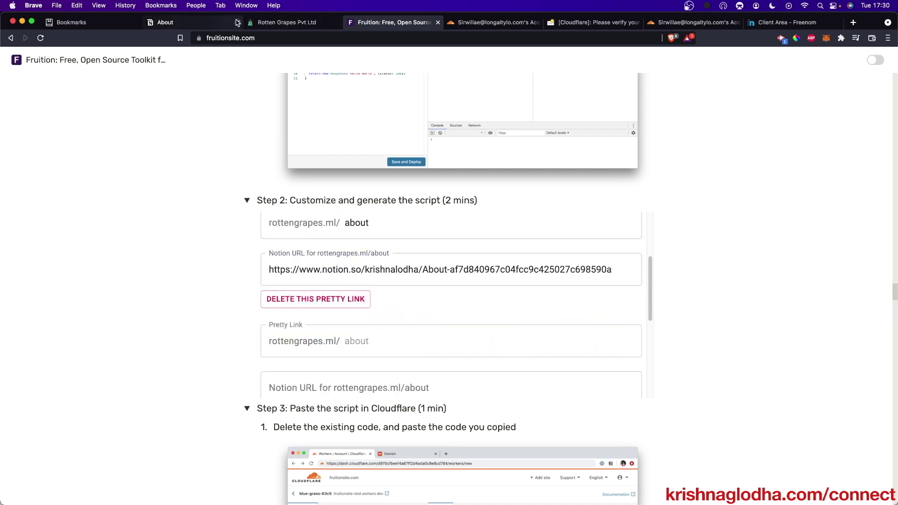
pyautogui.click(224, 23)
pyautogui.click(183, 59)
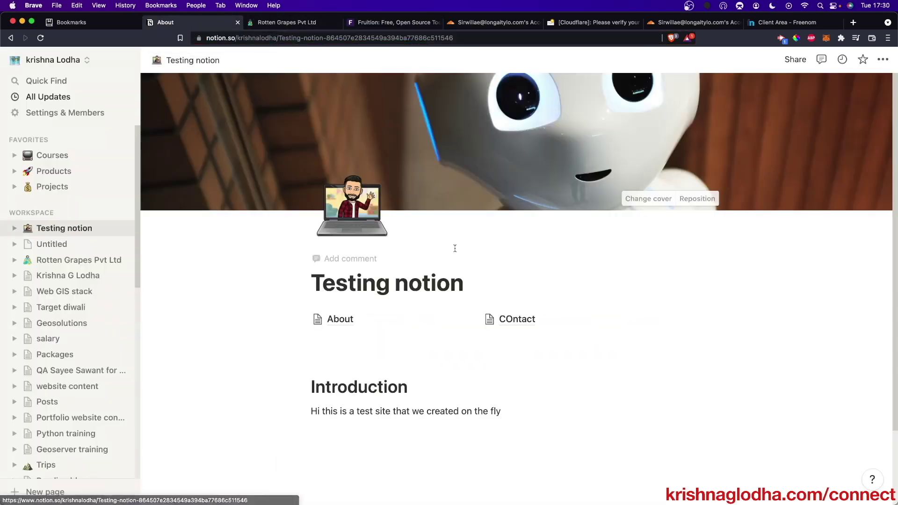
pyautogui.click(505, 319)
pyautogui.click(297, 33)
pyautogui.press('super+c')
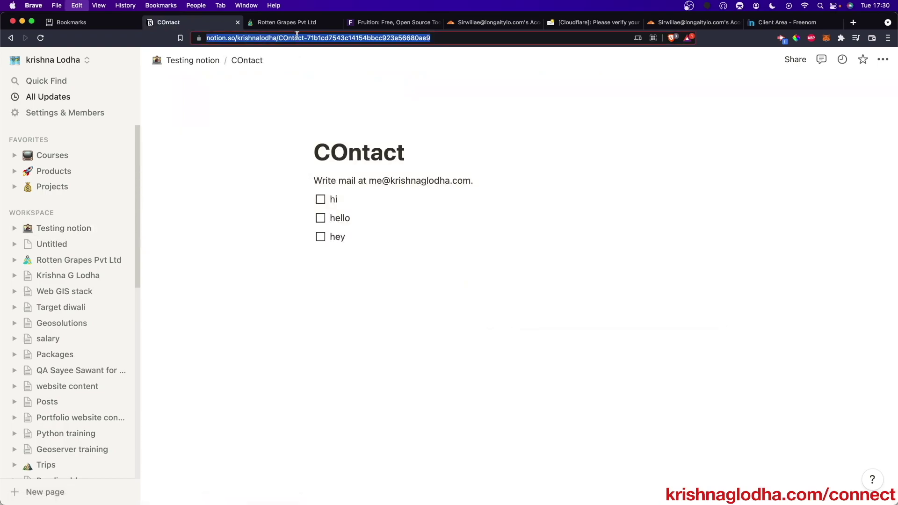
pyautogui.press('super+Tab')
pyautogui.press('super+Tab')
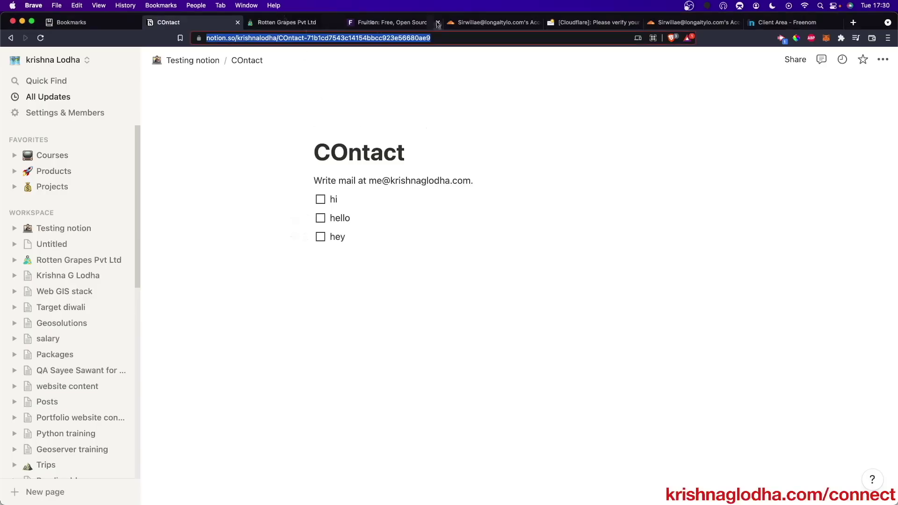
pyautogui.click(421, 23)
# - Map the pretty link slug 'contact' to the COntact page's Notion URL
pyautogui.click(346, 346)
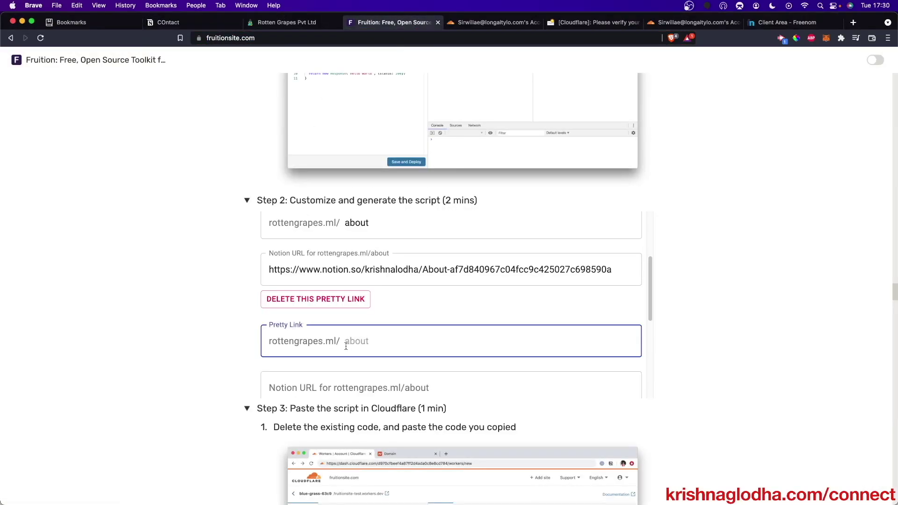
pyautogui.write('contact')
pyautogui.scroll(-2, 327, 355)
pyautogui.click(323, 332)
pyautogui.press('super+v')
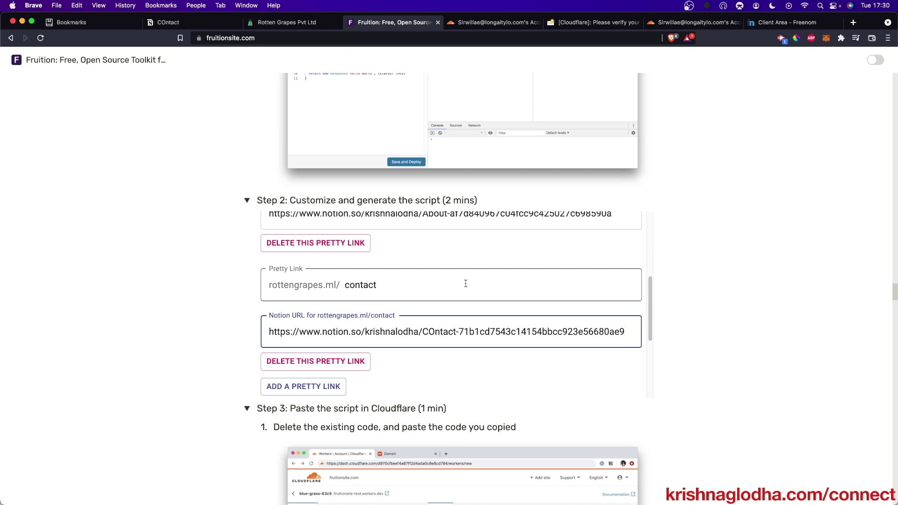
pyautogui.scroll(-3, 465, 283)
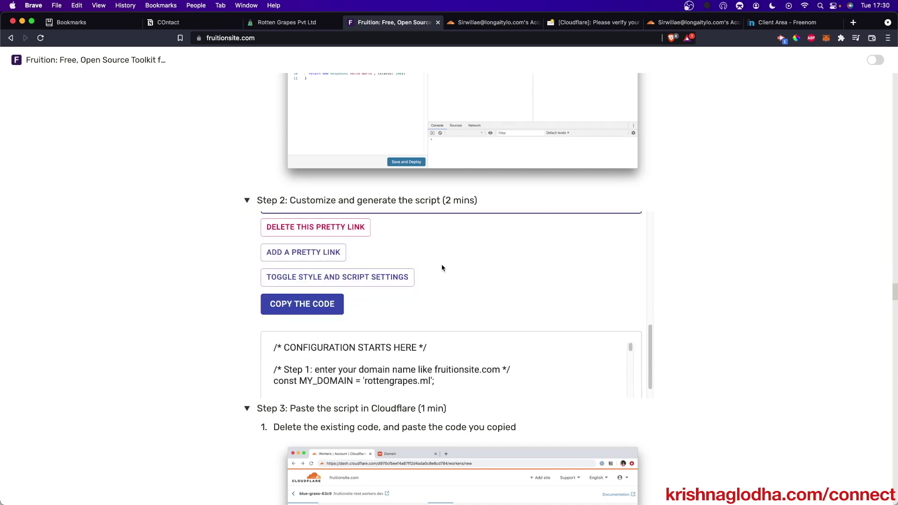
pyautogui.scroll(-2, 470, 271)
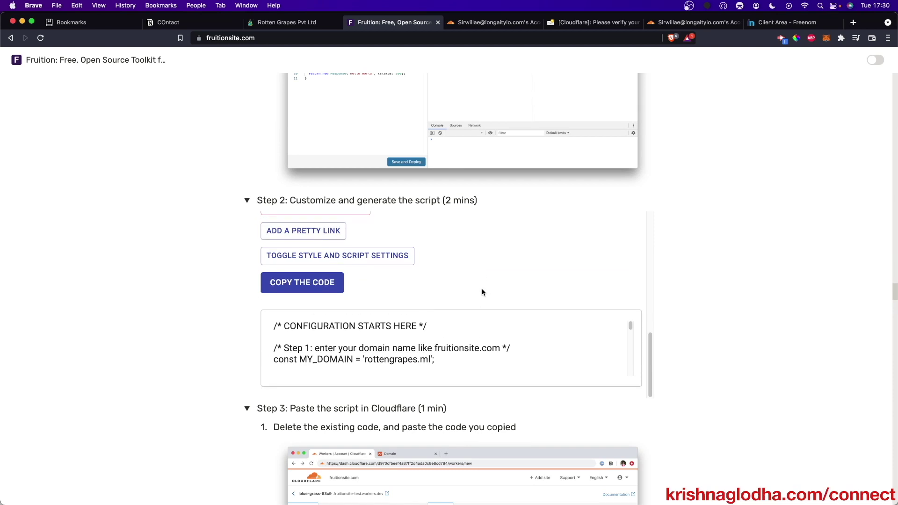
pyautogui.scroll(-3, 463, 346)
pyautogui.scroll(-6, 438, 337)
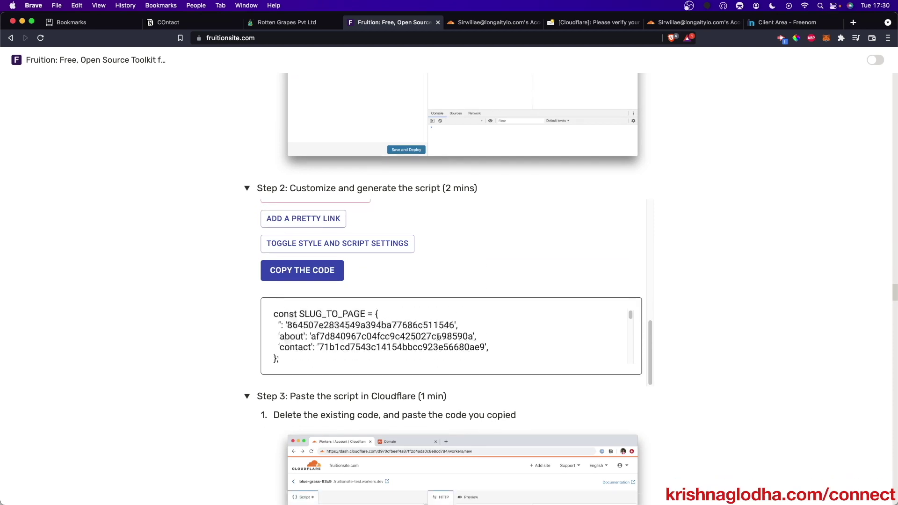
pyautogui.scroll(4, 439, 337)
pyautogui.scroll(-2, 328, 343)
pyautogui.scroll(-1, 321, 346)
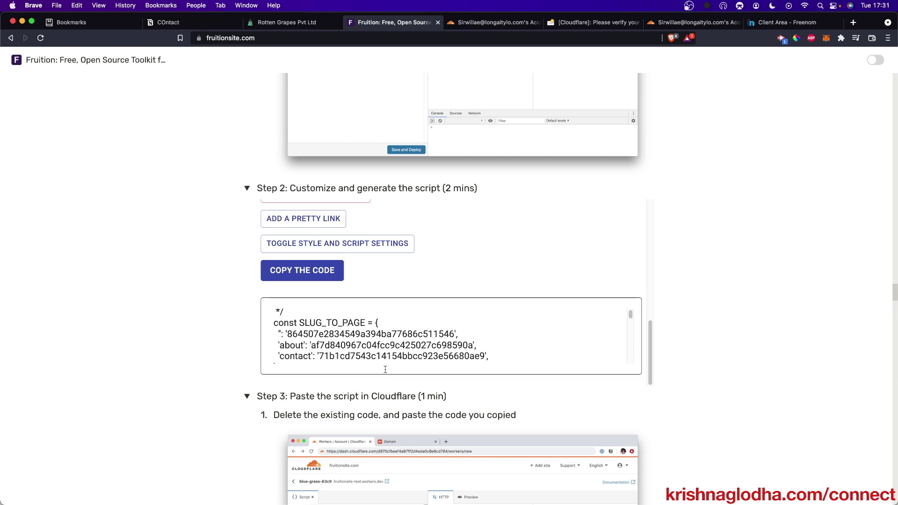
# - Check the contact page ID in the generated script and copy the Fruition code
pyautogui.click(197, 29)
pyautogui.doubleClick(336, 39)
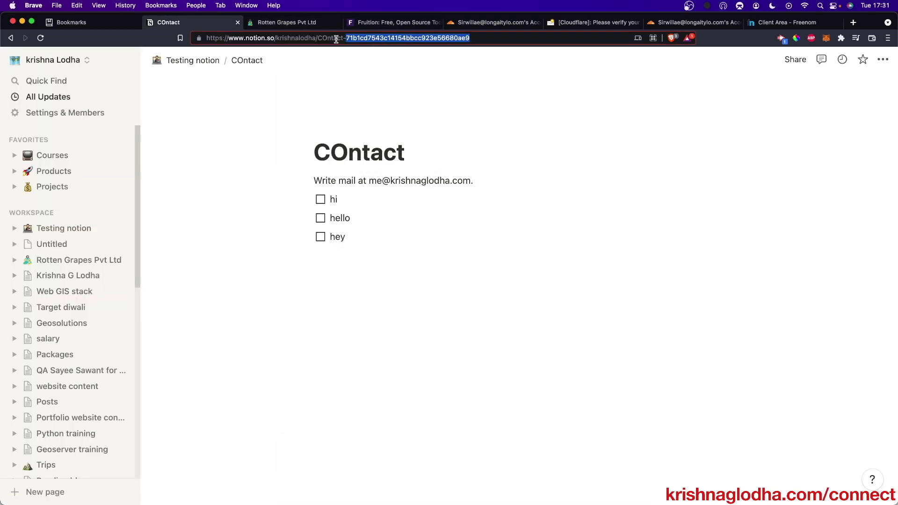
pyautogui.click(361, 23)
pyautogui.scroll(-1, 383, 362)
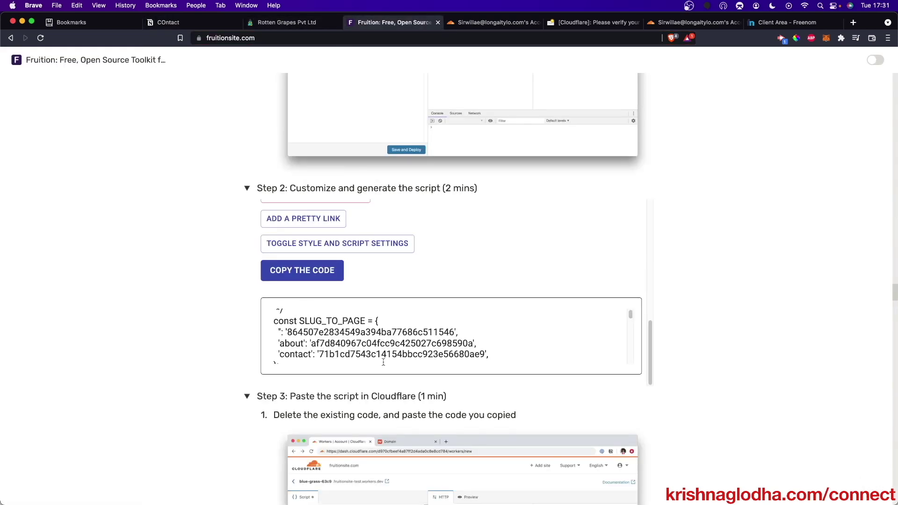
pyautogui.click(513, 349)
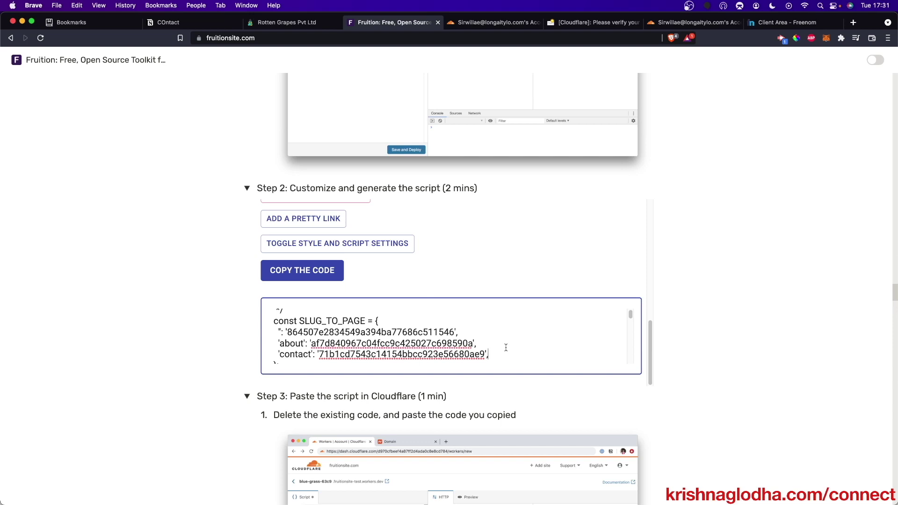
pyautogui.scroll(-3, 496, 356)
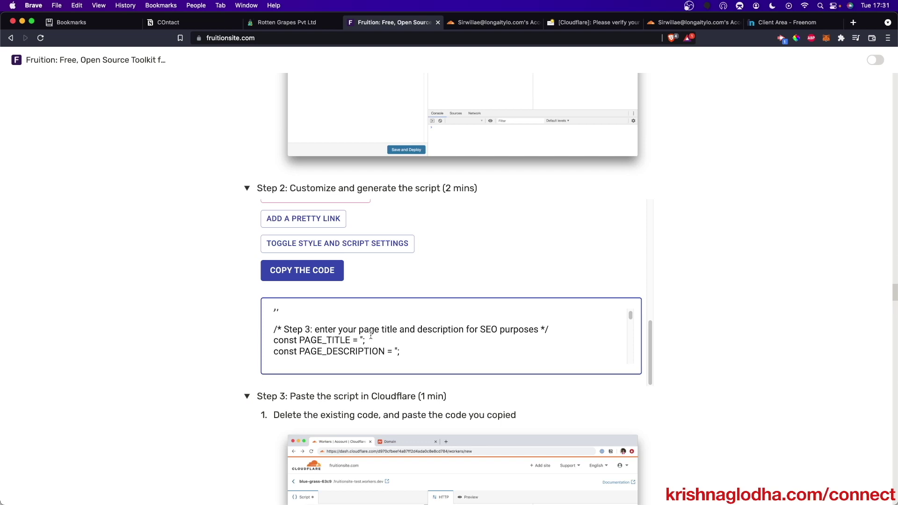
pyautogui.scroll(-2, 472, 347)
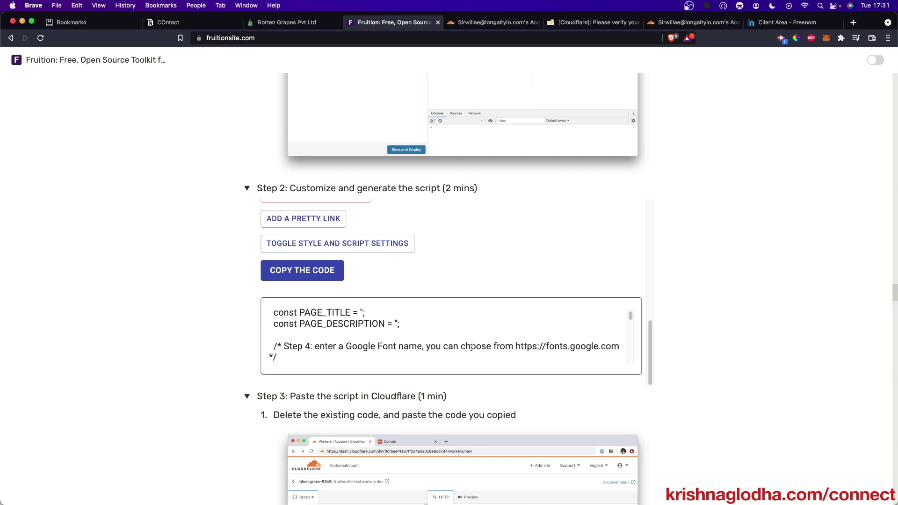
pyautogui.scroll(-1, 472, 347)
pyautogui.click(300, 279)
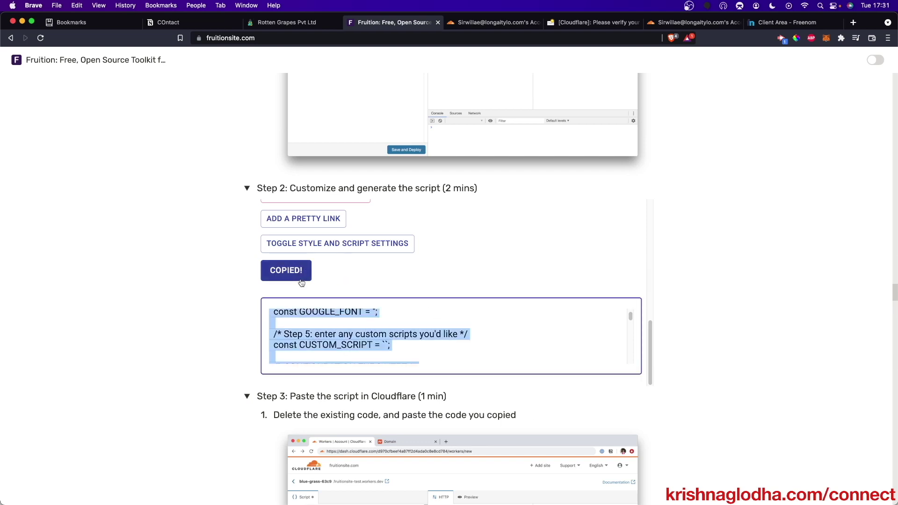
pyautogui.click(477, 21)
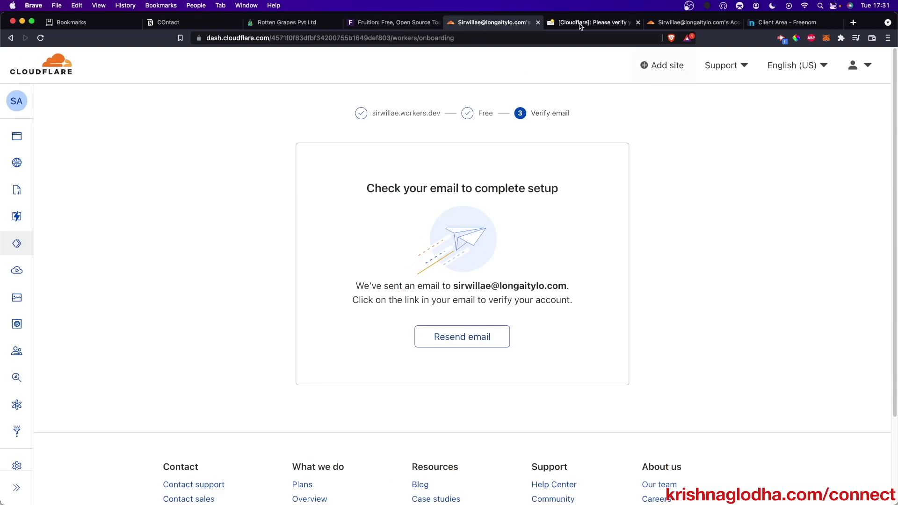
# - Replace the worker's default code with the Fruition script, then save and deploy
pyautogui.press('super+w')
pyautogui.click(594, 22)
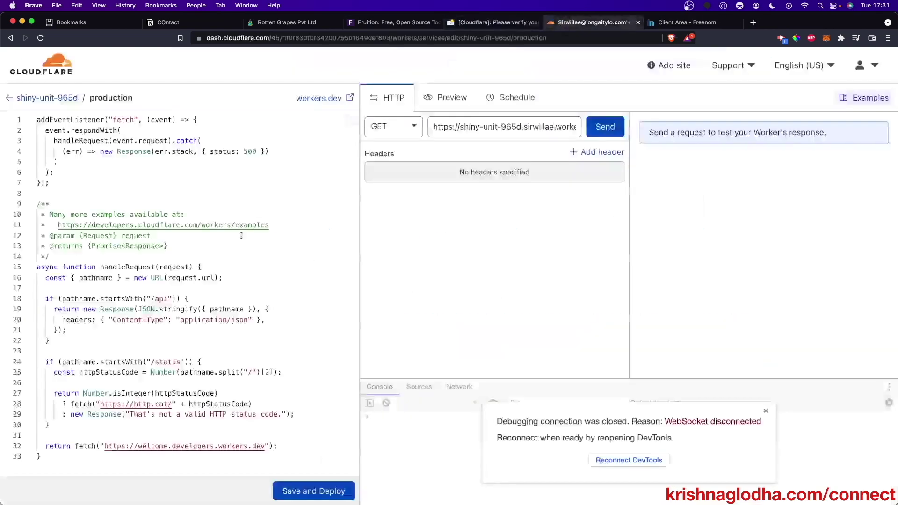
pyautogui.click(273, 210)
pyautogui.press('super+a')
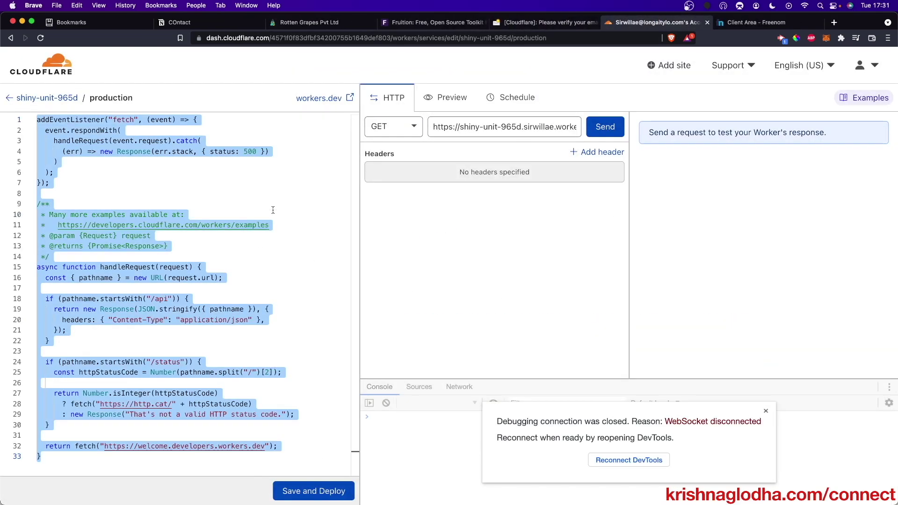
pyautogui.press('BackSpace')
pyautogui.press('super+v')
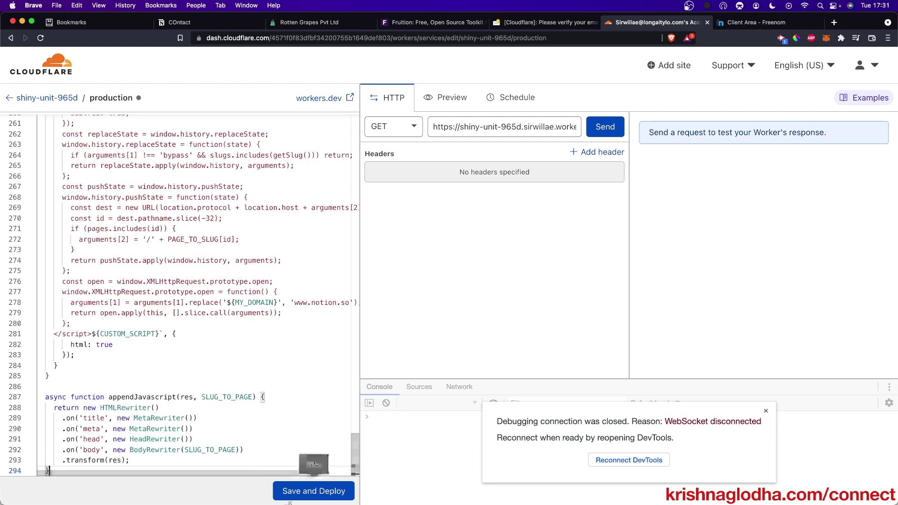
pyautogui.click(295, 497)
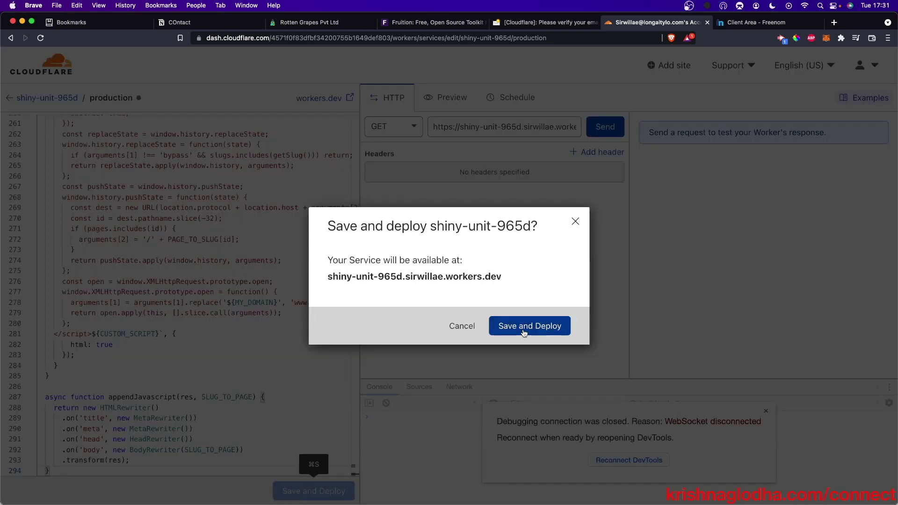
pyautogui.click(531, 330)
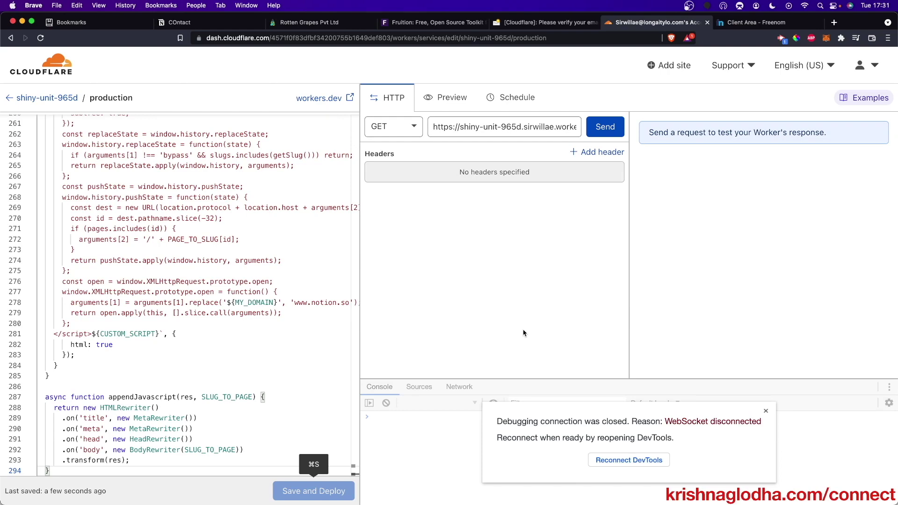
# - Add the route *rottengrapes.ml/* to the worker under Triggers
pyautogui.click(47, 98)
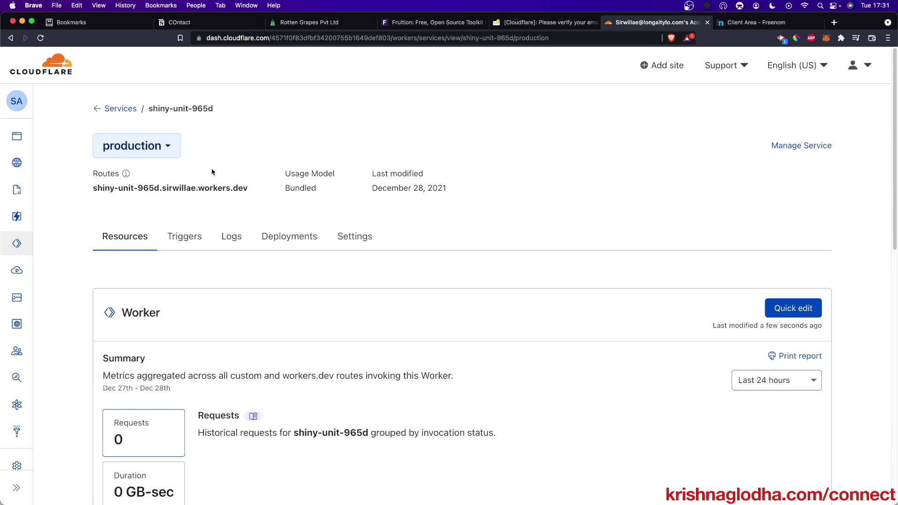
pyautogui.click(182, 237)
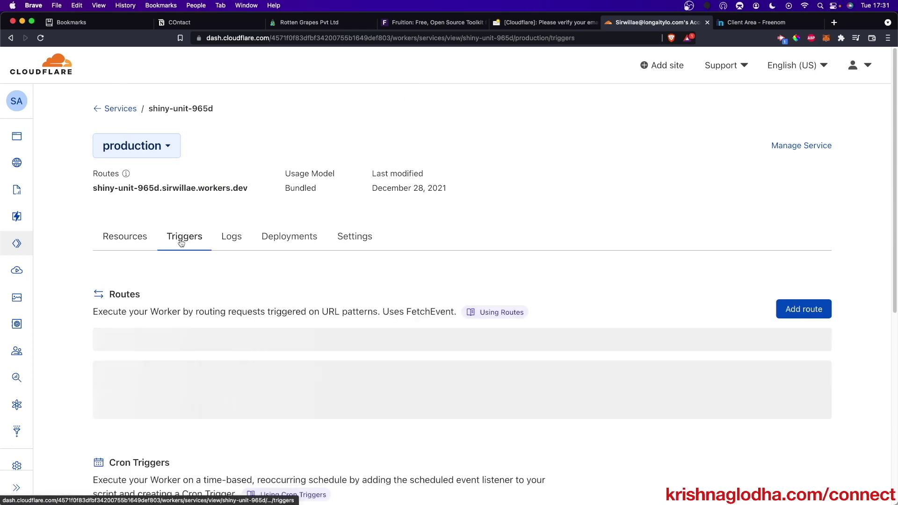
pyautogui.click(791, 308)
pyautogui.click(210, 403)
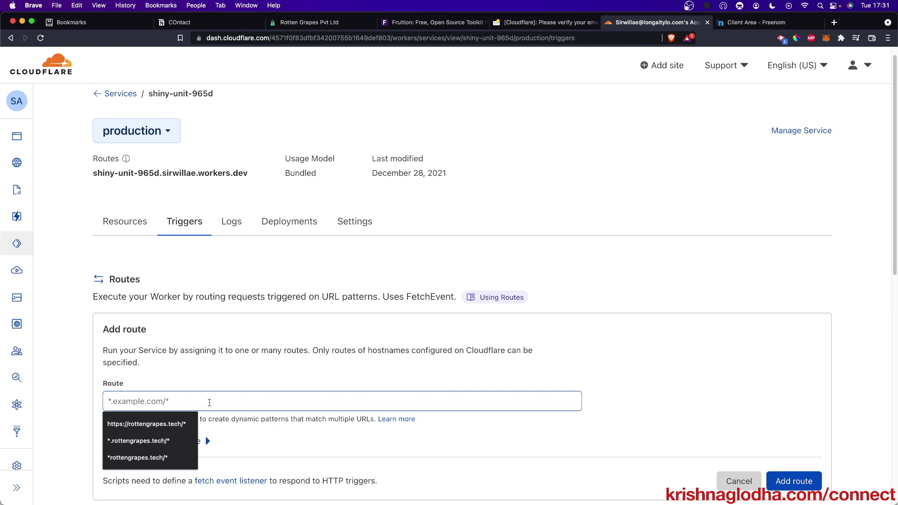
pyautogui.write('*rotte')
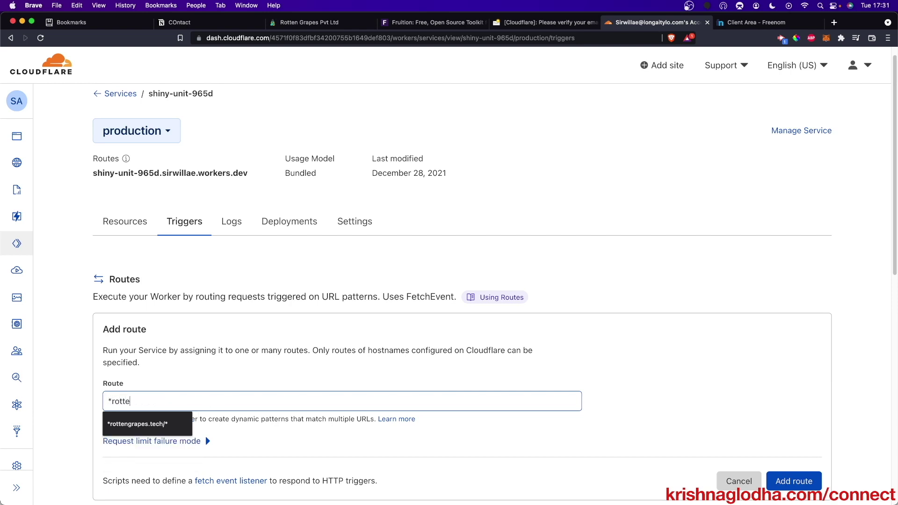
pyautogui.write('ngrapes.ml')
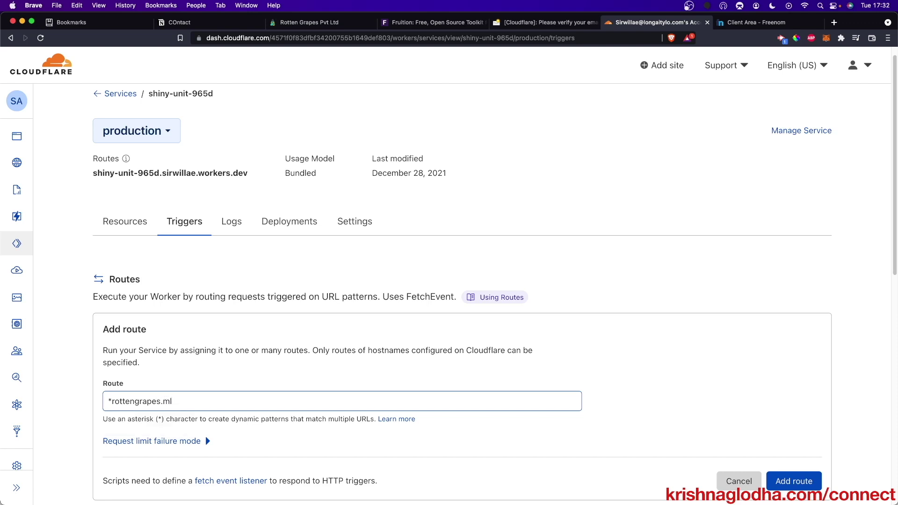
pyautogui.write('/*')
pyautogui.click(784, 486)
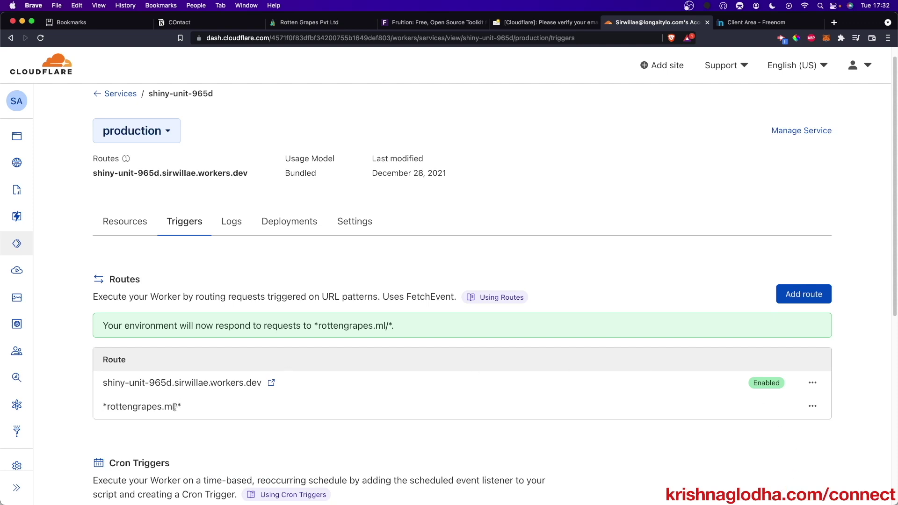
# - Load rottengrapes.ml in a new browser tab
pyautogui.moveTo(175, 407); pyautogui.dragTo(104, 393)
pyautogui.hotkey('ctrl', 'c')
pyautogui.click(834, 22)
pyautogui.hotkey('ctrl', 'v')
pyautogui.press('Return')
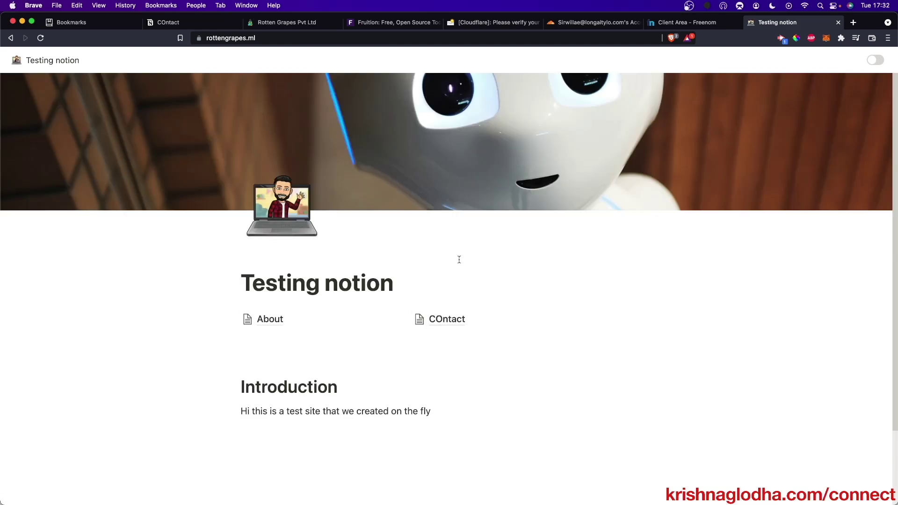
# - Test the live site's dark-theme toggle and its About link
pyautogui.click(875, 59)
pyautogui.click(875, 59)
pyautogui.click(875, 59)
pyautogui.click(875, 59)
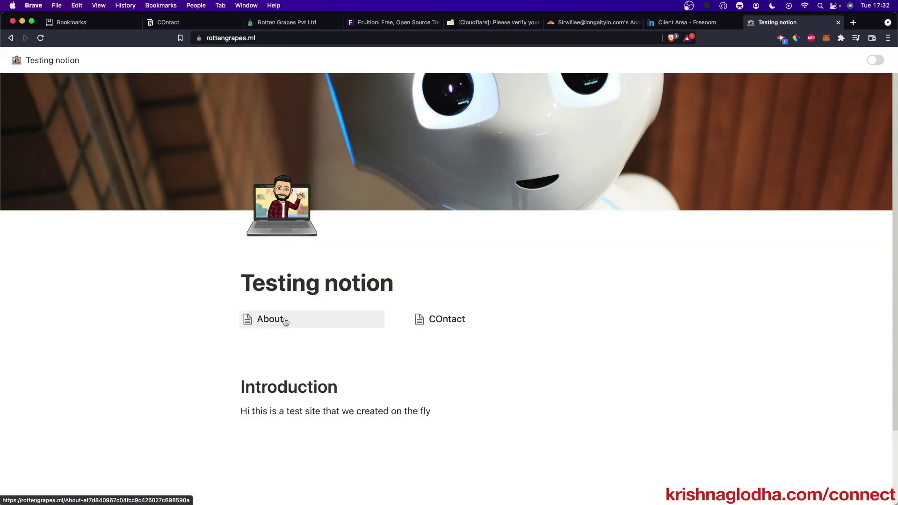
pyautogui.click(286, 321)
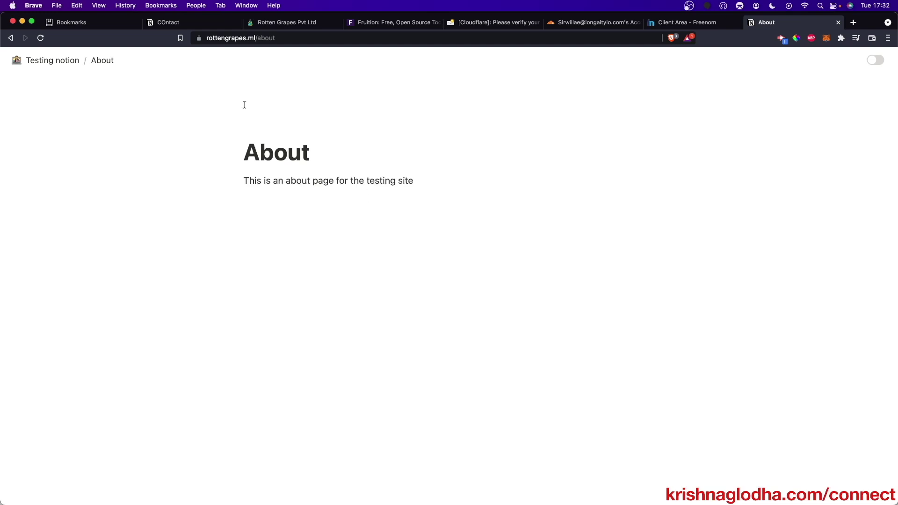
pyautogui.click(52, 60)
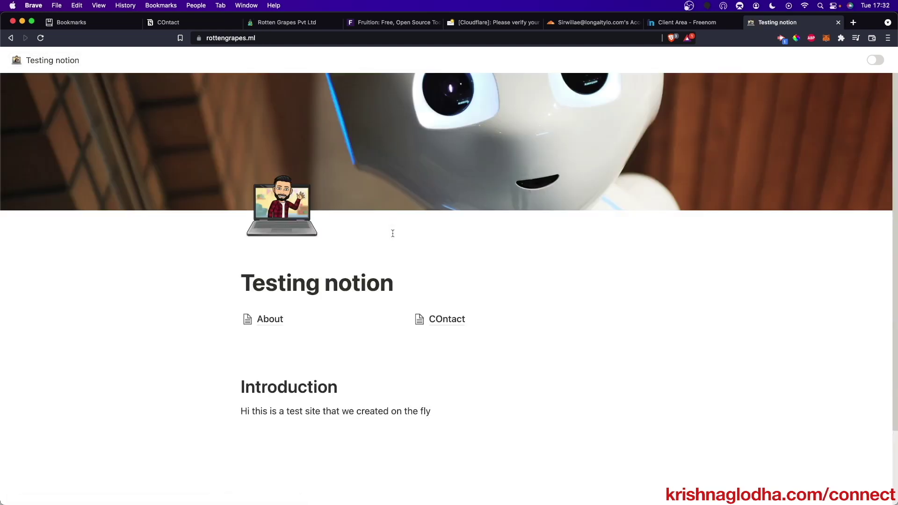
# - Preview the live site in mobile emulation with developer tools
pyautogui.press('super+alt+i')
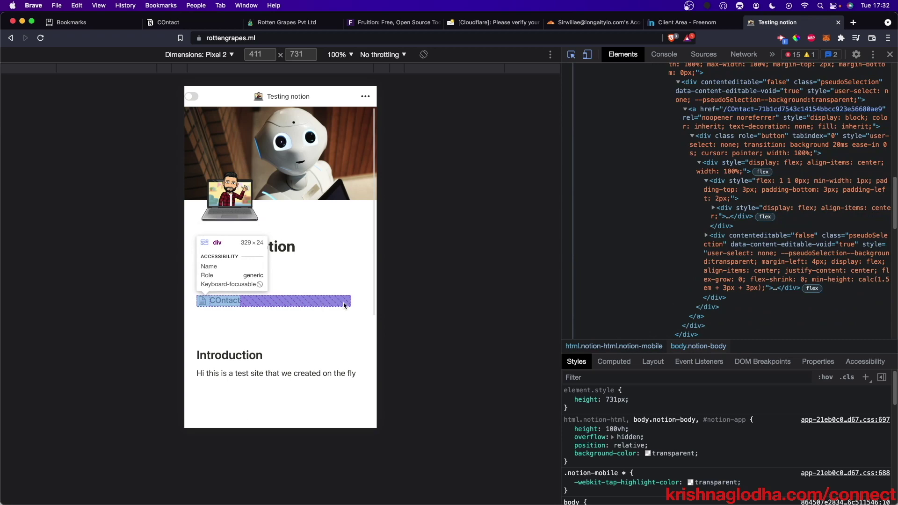
pyautogui.click(306, 220)
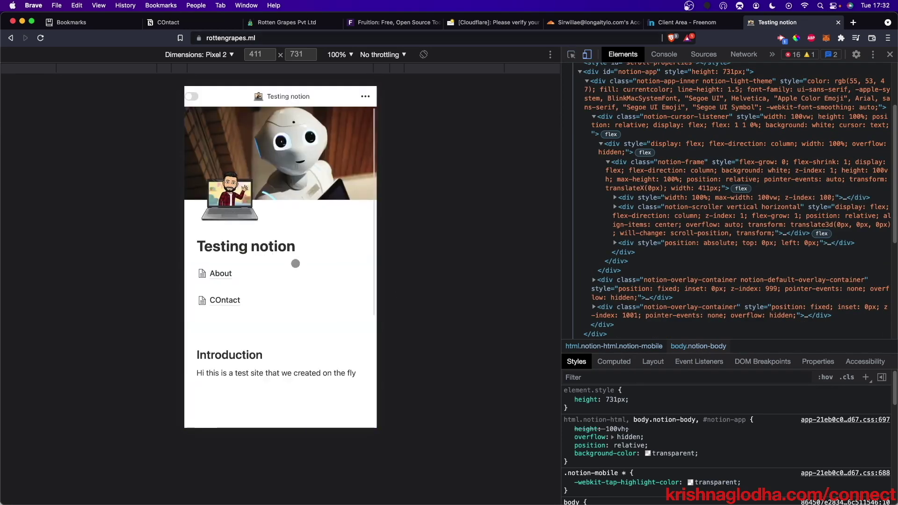
pyautogui.scroll(-5, 295, 263)
pyautogui.scroll(5, 295, 263)
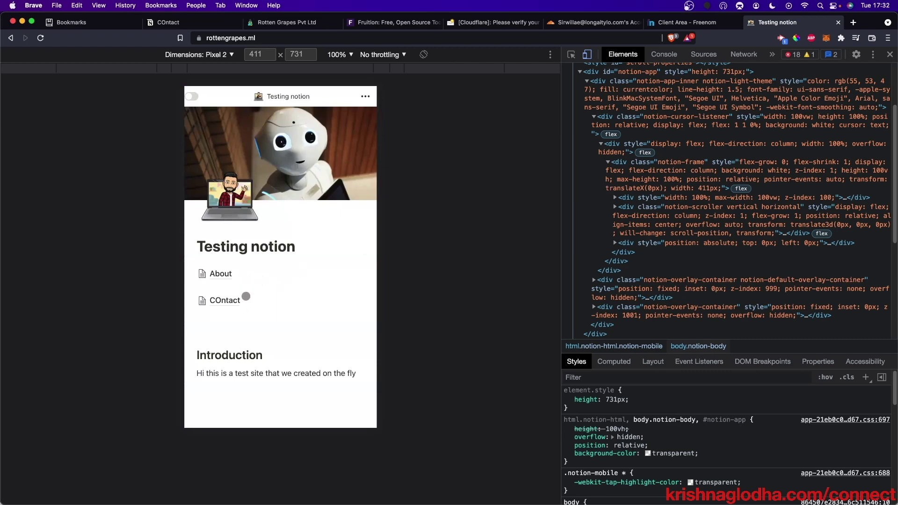
pyautogui.click(889, 55)
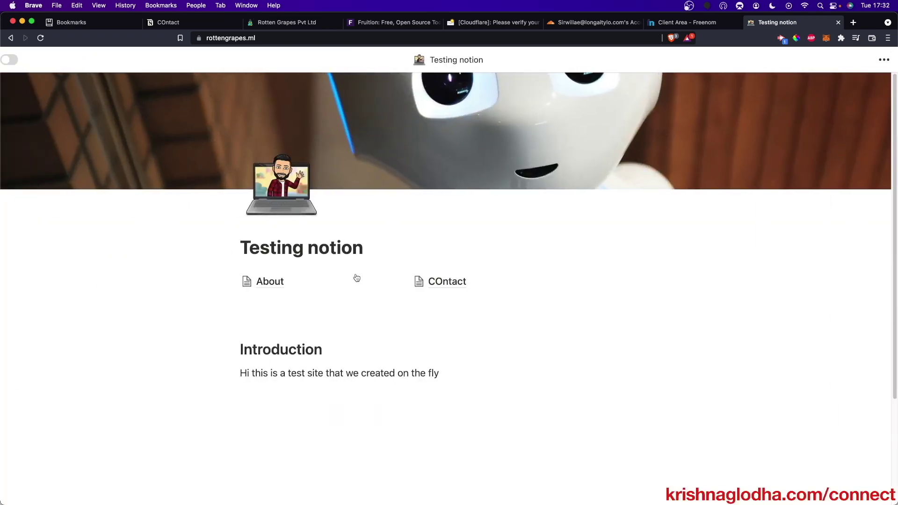
pyautogui.press('super+Tab')
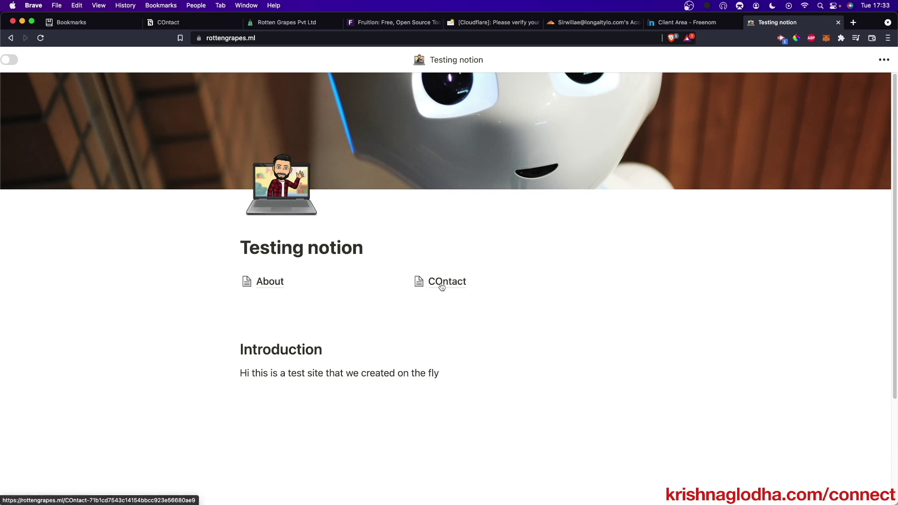
# - Retitle the Notion COntact page to Contact and give it a pen icon
pyautogui.click(438, 290)
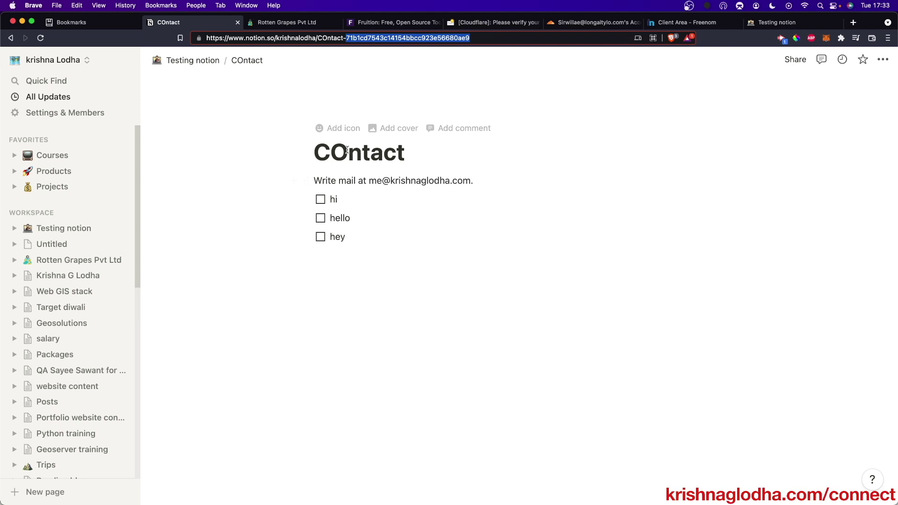
pyautogui.click(347, 150)
pyautogui.press('BackSpace')
pyautogui.write('o')
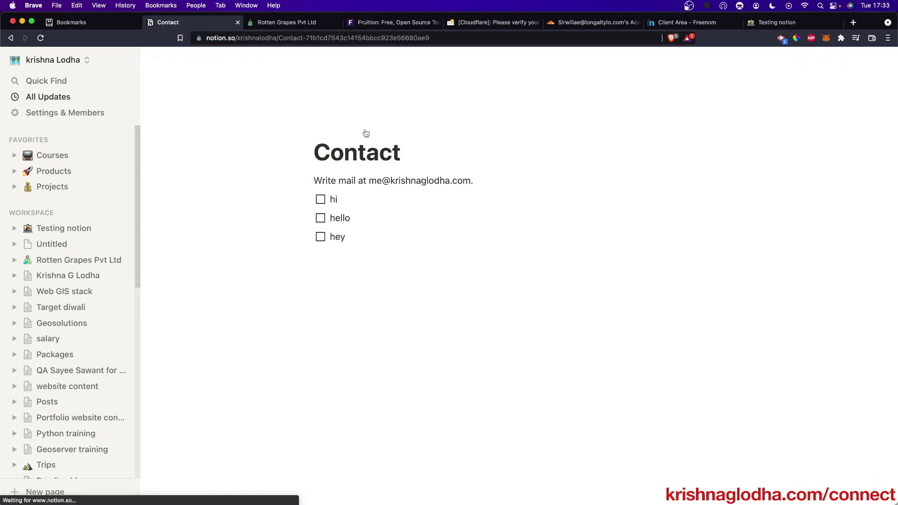
pyautogui.click(340, 128)
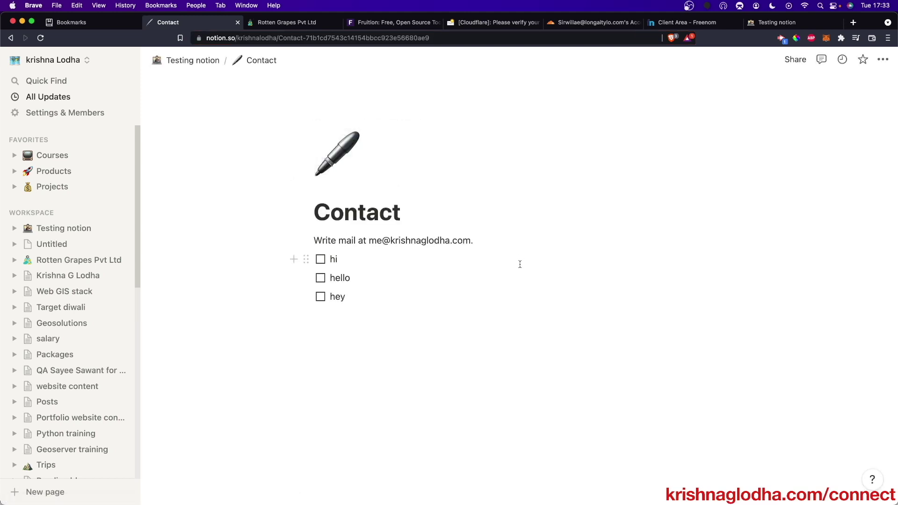
# - Check the live contact page, then open the About sub-page in Notion
pyautogui.press('super+9')
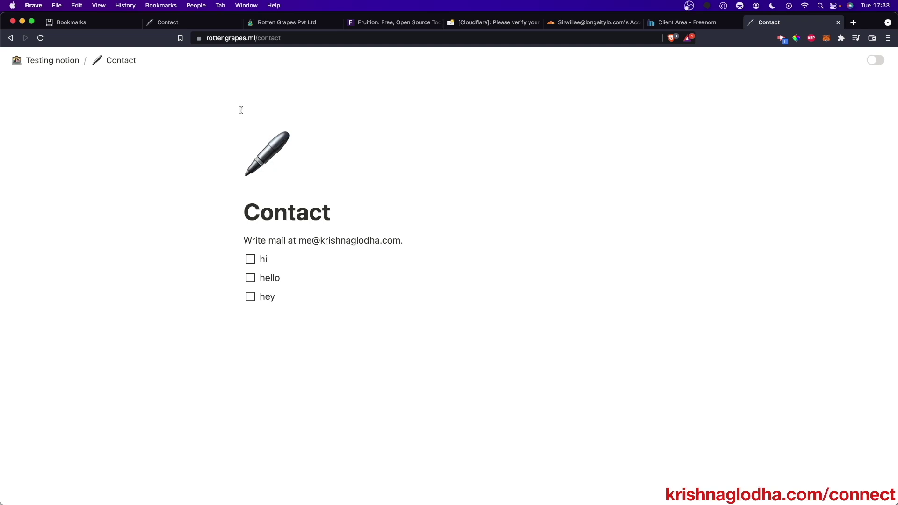
pyautogui.press('super+2')
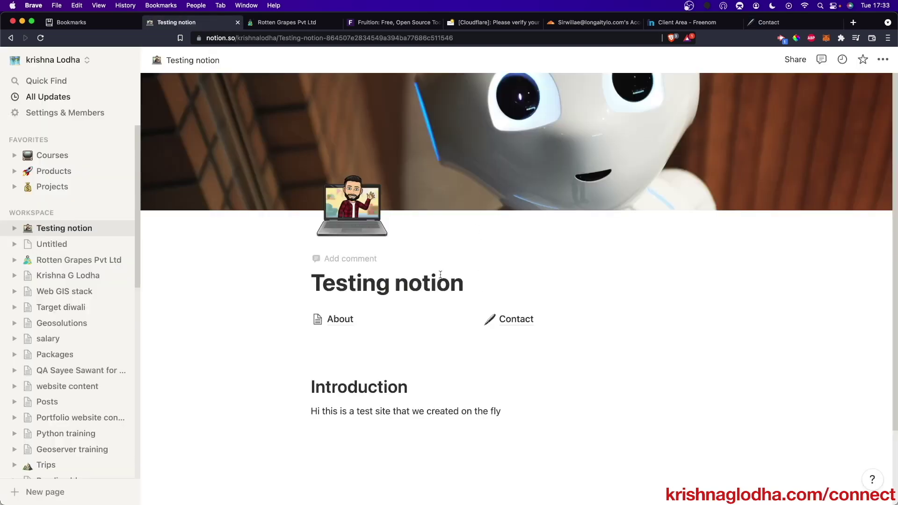
pyautogui.click(364, 323)
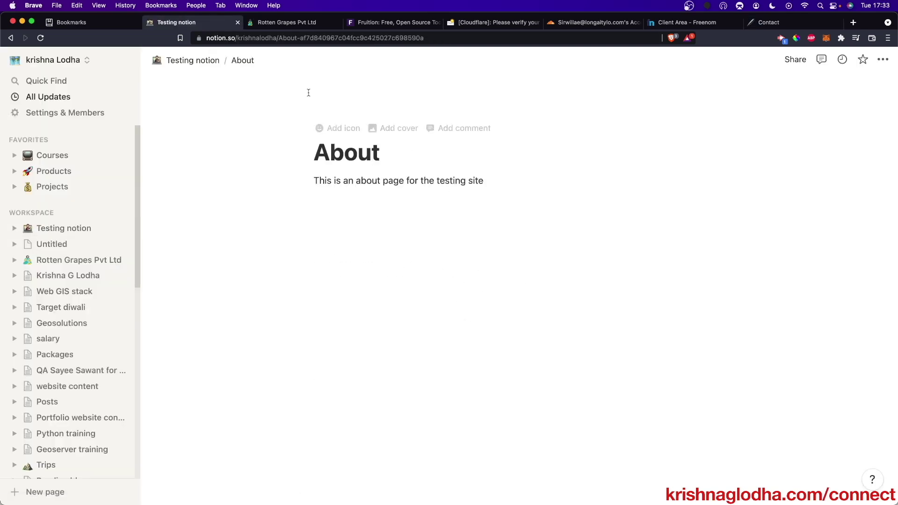
pyautogui.click(518, 182)
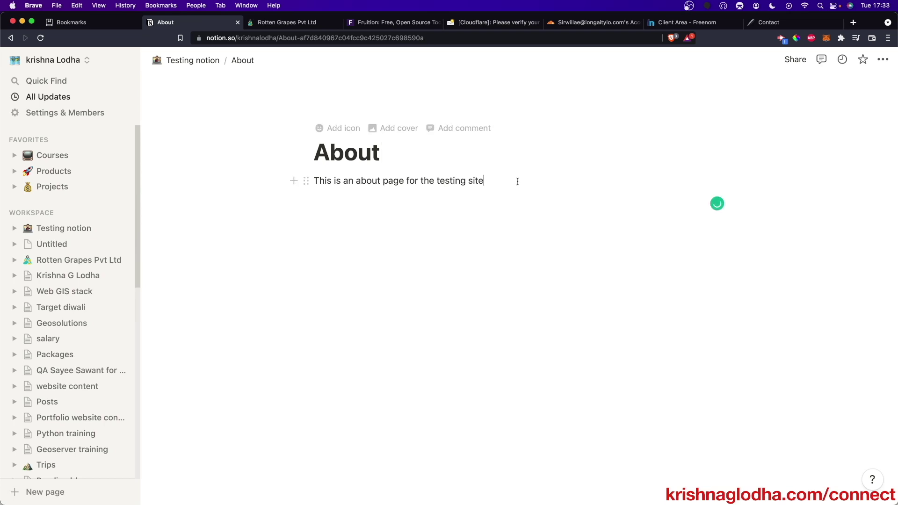